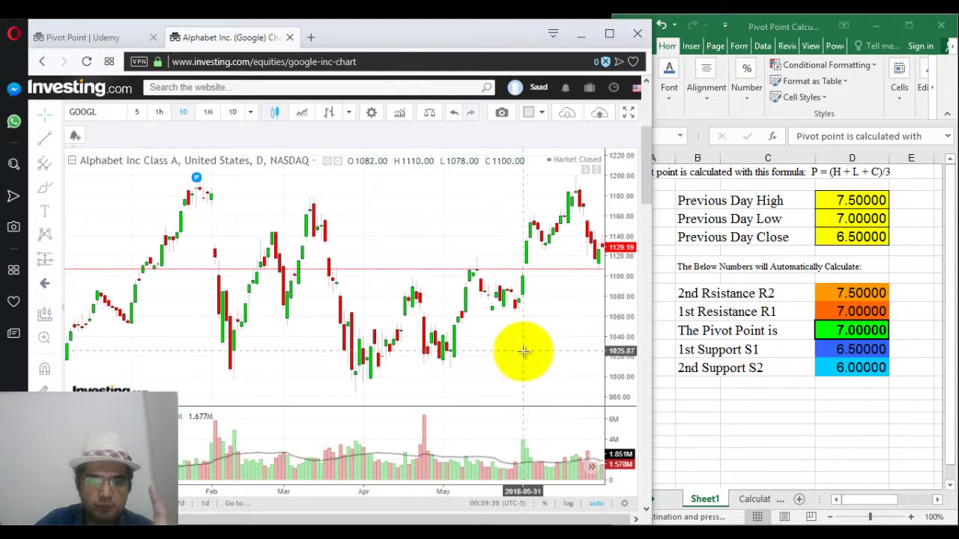
Step: Find and open the Windows Calculator app
{"action": "key", "text": "super"}
{"action": "type", "text": "cal"}
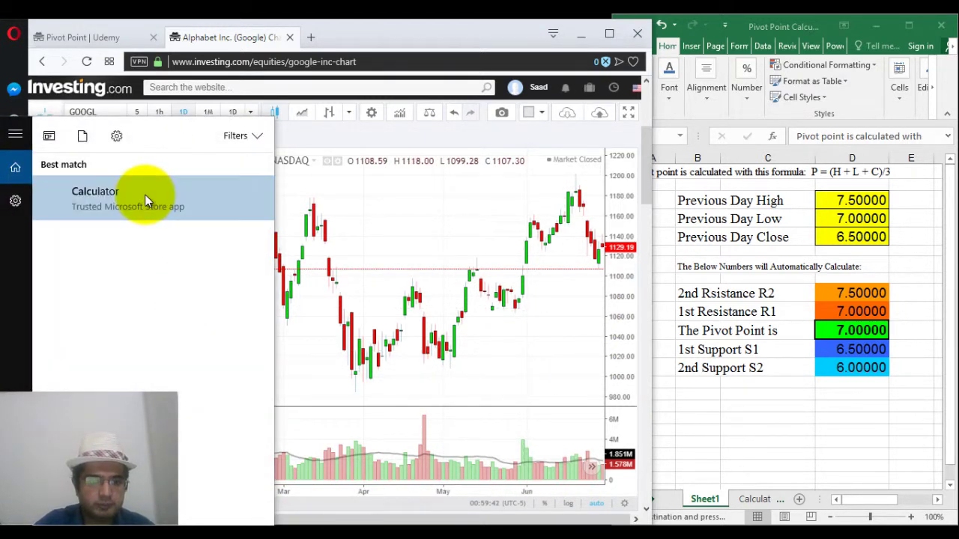
{"action": "left_click", "coordinate": [119, 200]}
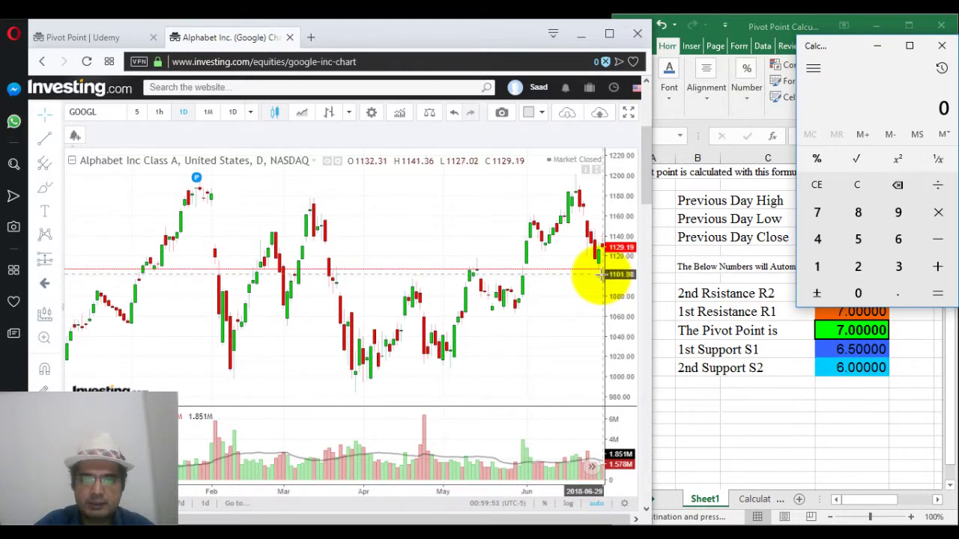
Step: Calculate the pivot point from the last candle's high, low and close as (1141.36 + 1127.02 + 1129.19) / 3
{"action": "type", "text": "1,141"}
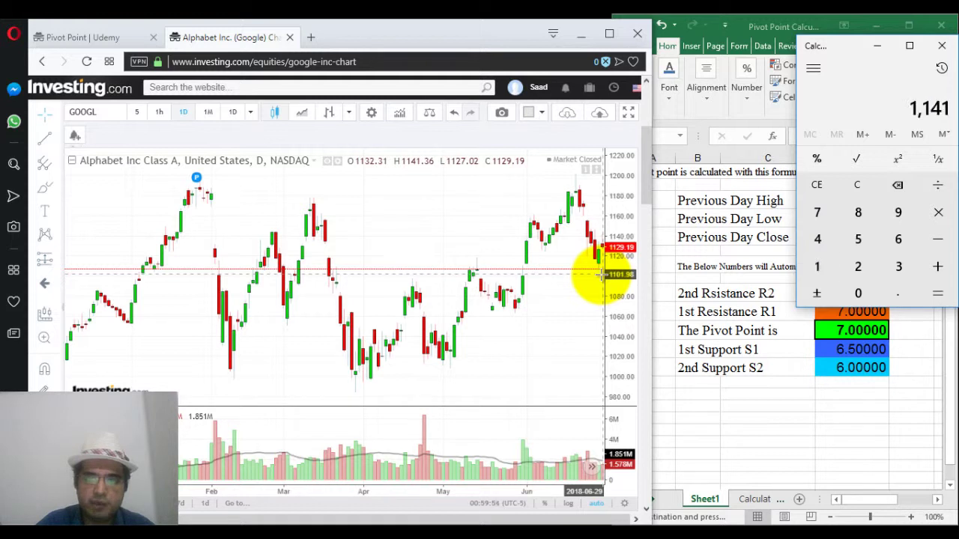
{"action": "type", "text": ".36"}
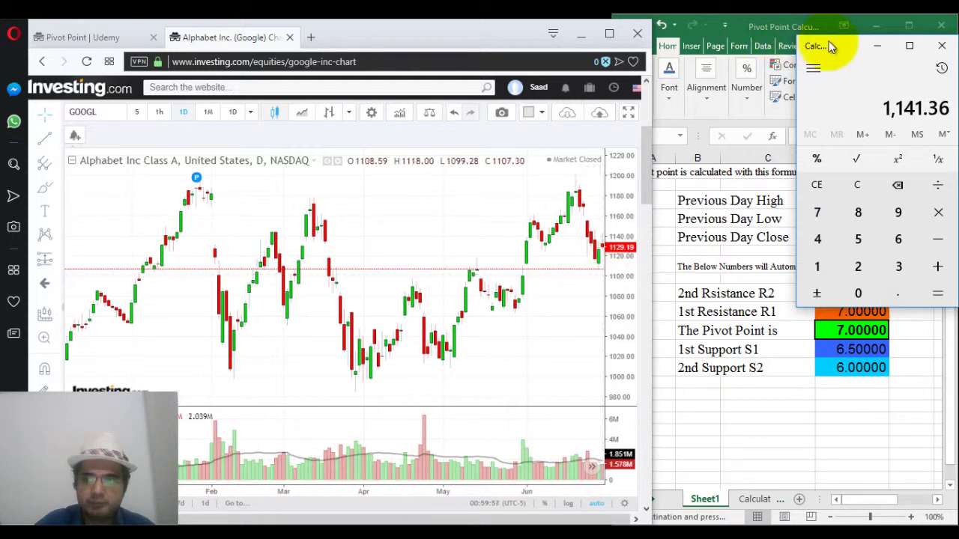
{"action": "left_click_drag", "start_coordinate": [834, 44], "coordinate": [810, 202]}
{"action": "key", "text": "plus"}
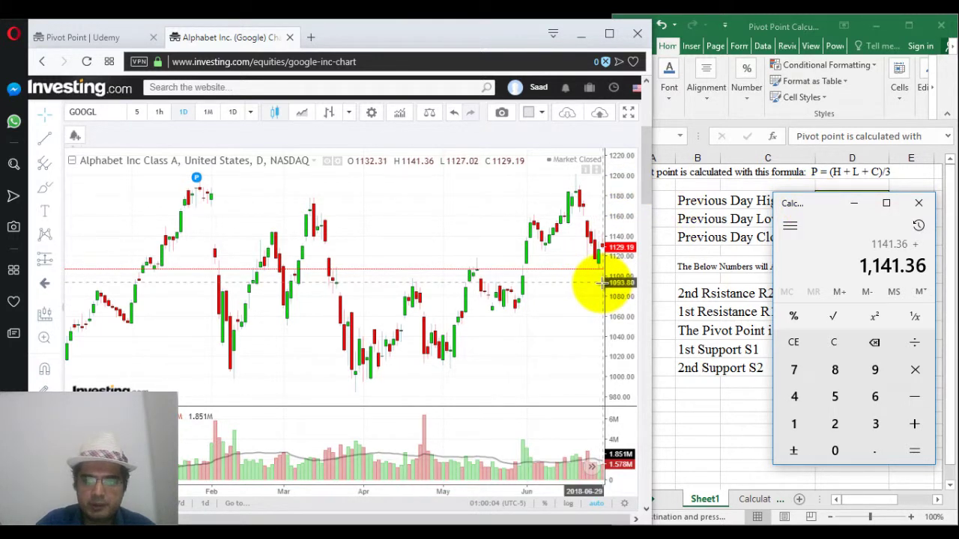
{"action": "type", "text": "1127.02"}
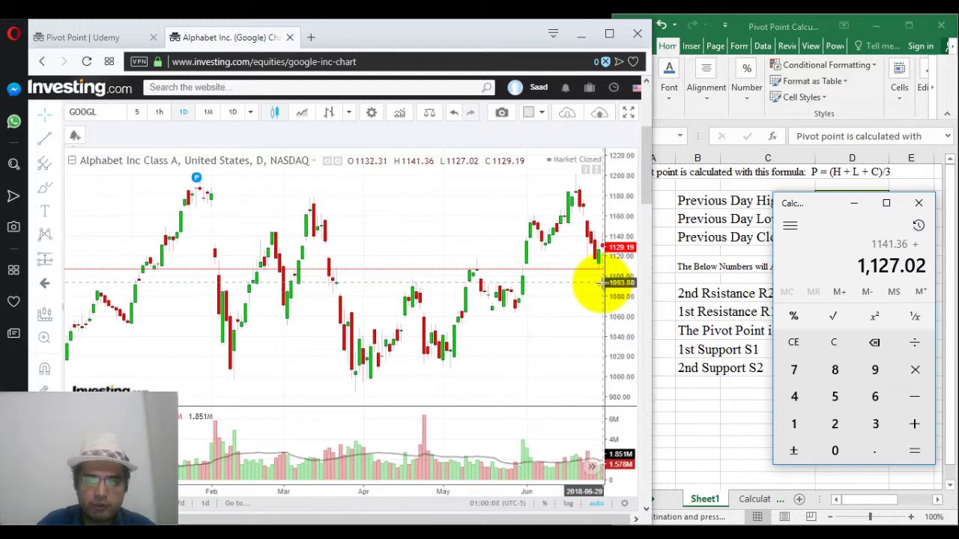
{"action": "key", "text": "plus"}
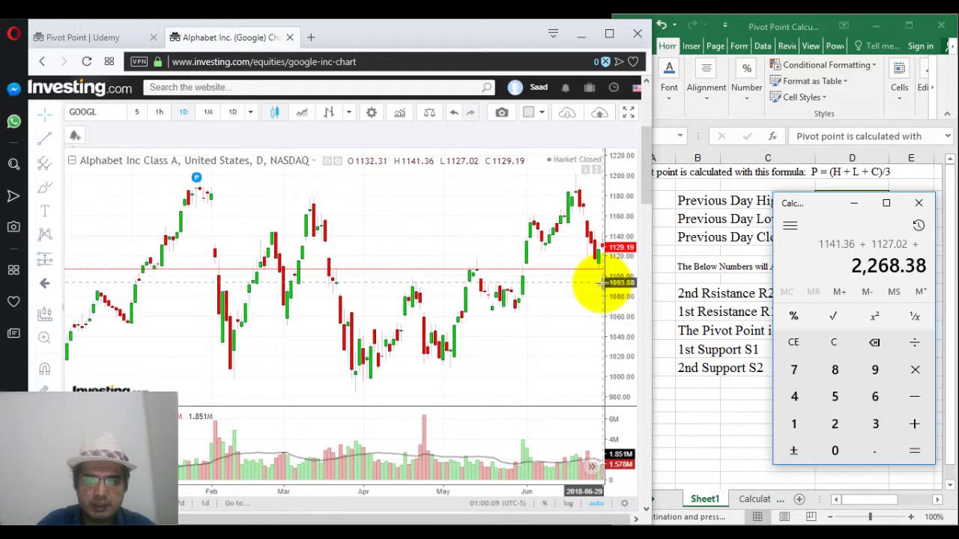
{"action": "type", "text": "1129.19"}
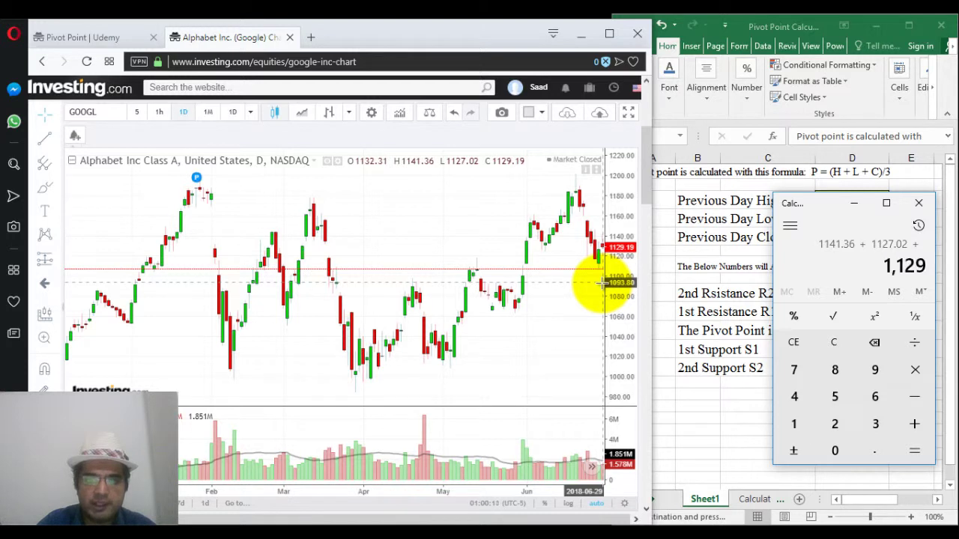
{"action": "key", "text": "plus"}
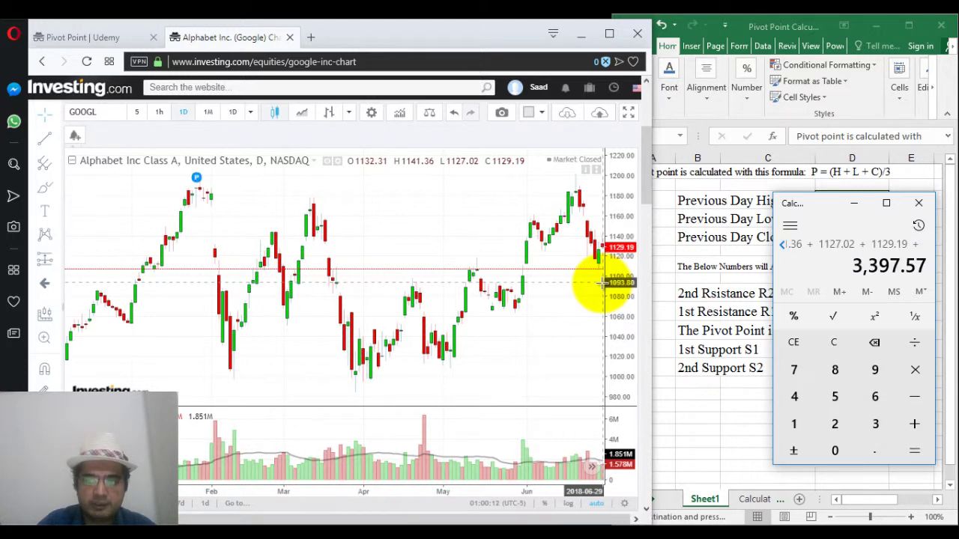
{"action": "key", "text": "slash"}
{"action": "type", "text": "3"}
{"action": "key", "text": "Return"}
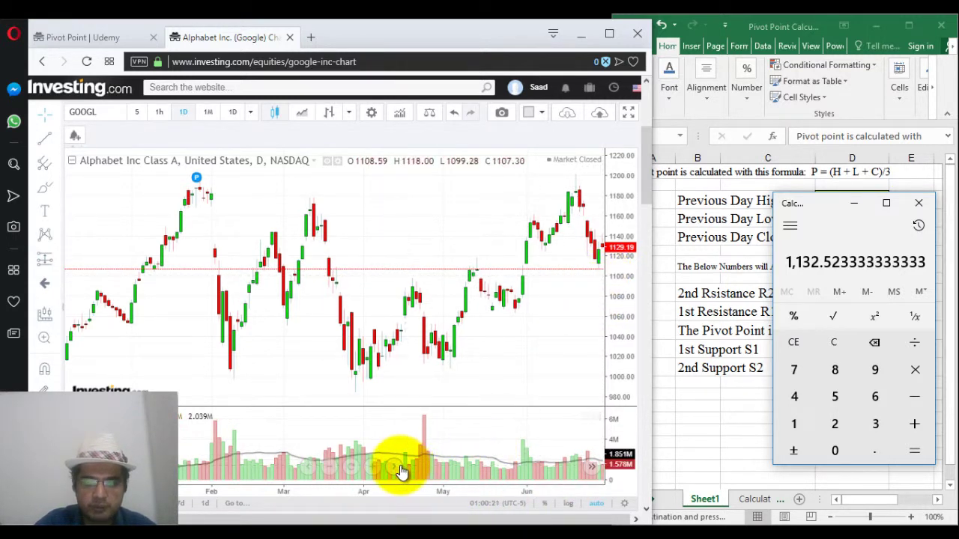
Step: Draw a horizontal line across the GOOGL chart at the pivot point, about 1132.80
{"action": "left_click", "coordinate": [43, 146]}
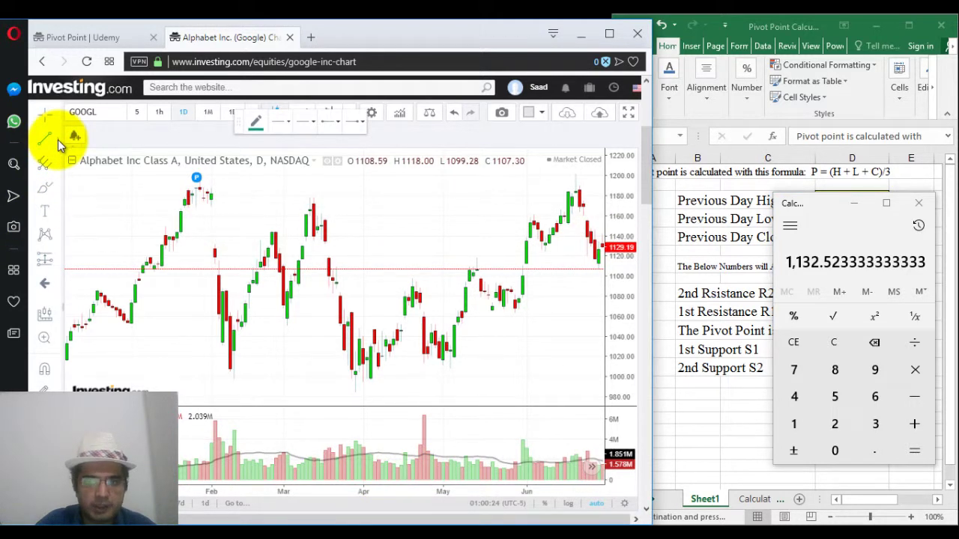
{"action": "left_click", "coordinate": [59, 144]}
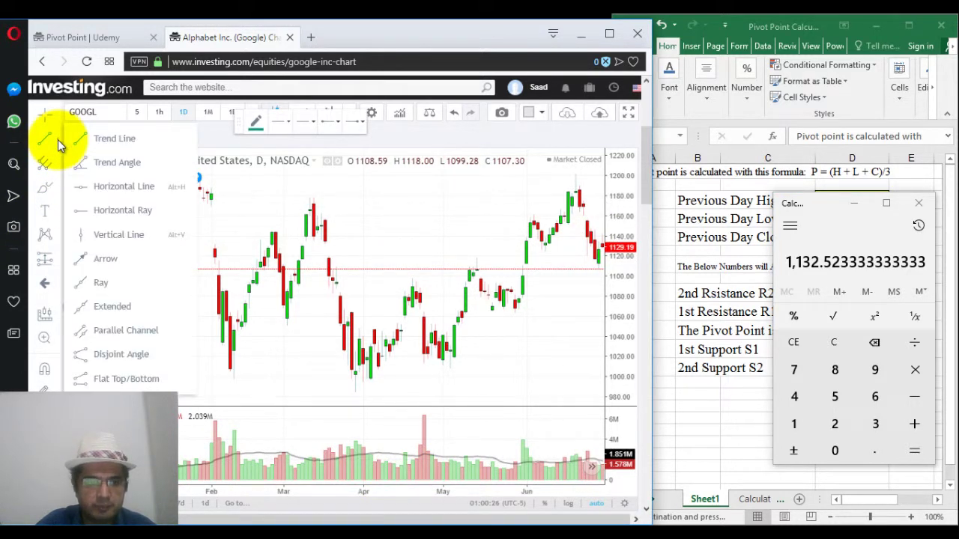
{"action": "left_click", "coordinate": [113, 197]}
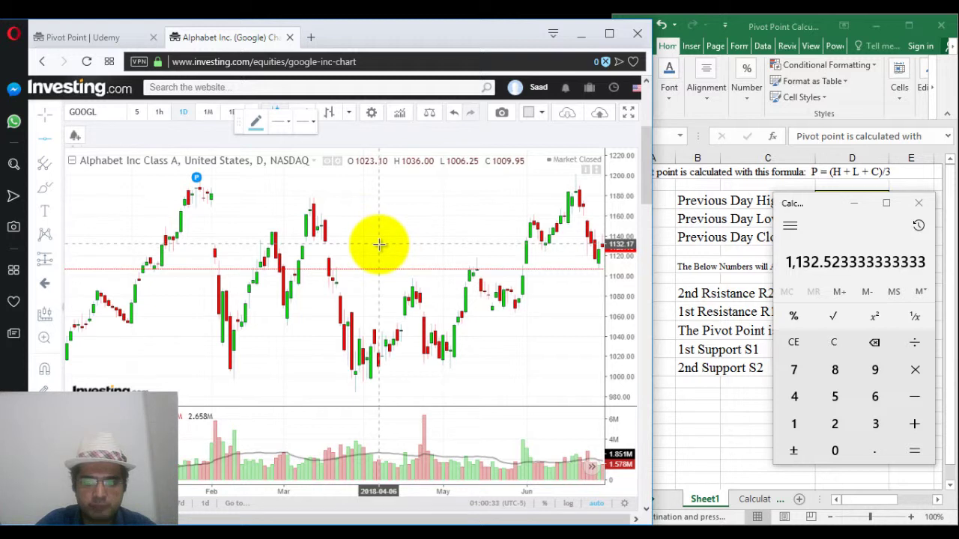
{"action": "left_click", "coordinate": [380, 243]}
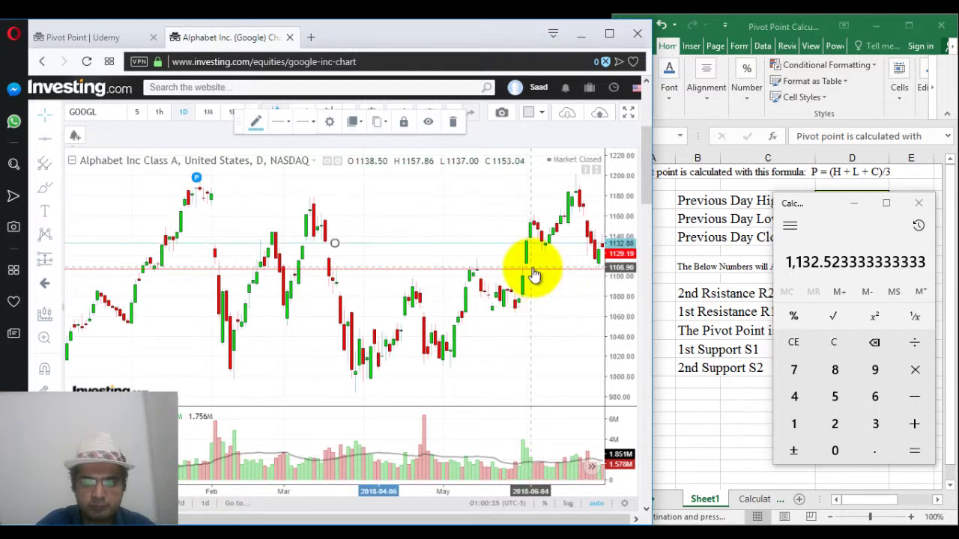
Step: Switch to the pivot point workbook in Excel and show the formulas on the Calculations sheet
{"action": "left_click", "coordinate": [753, 498]}
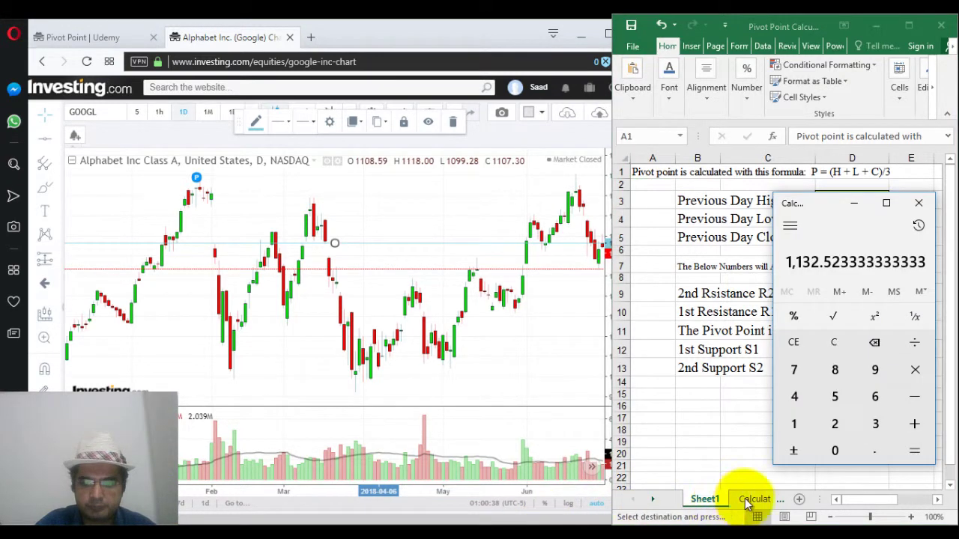
{"action": "left_click", "coordinate": [749, 499]}
{"action": "left_click", "coordinate": [750, 499]}
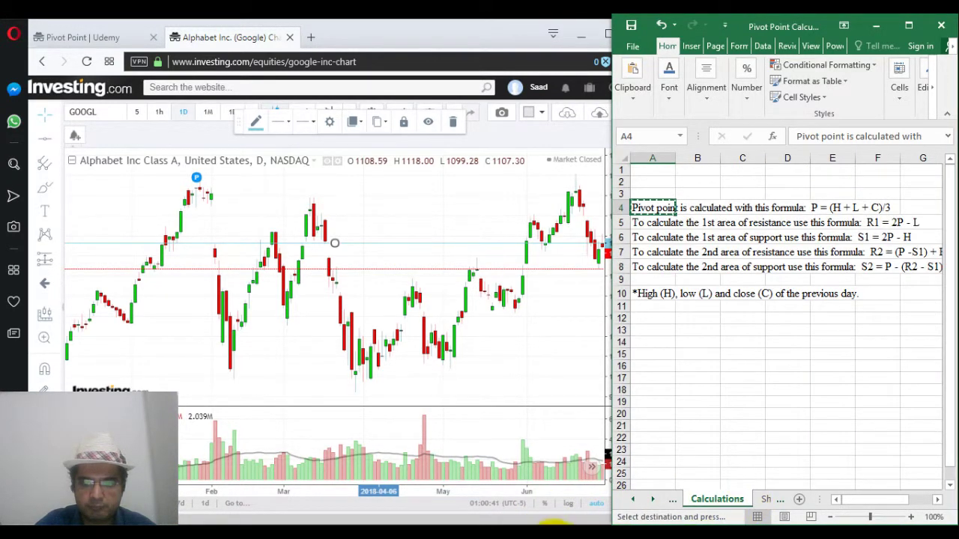
Step: Bring the Calculator back, place it below the formulas, and multiply the pivot point by 2
{"action": "mouse_move", "coordinate": [549, 521]}
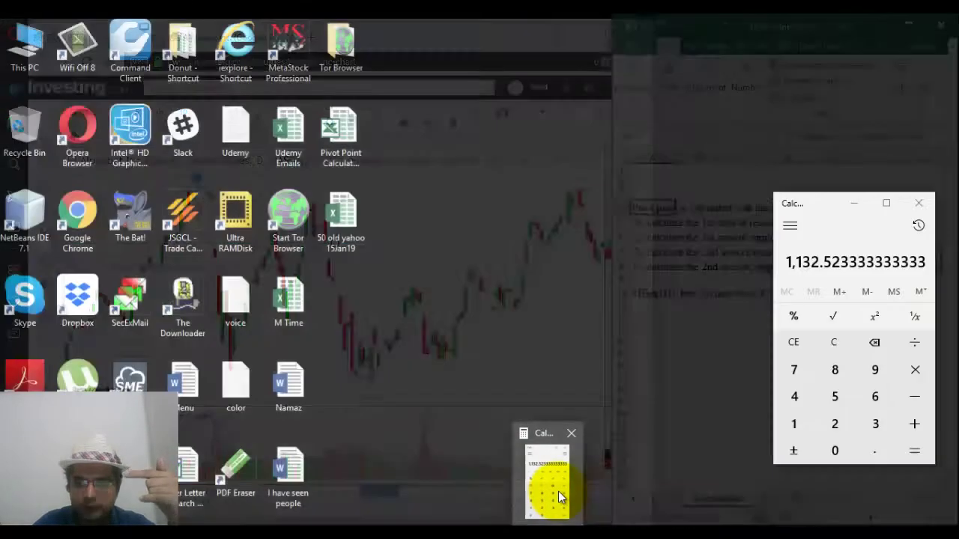
{"action": "left_click", "coordinate": [558, 491]}
{"action": "left_click_drag", "start_coordinate": [822, 203], "coordinate": [822, 278]}
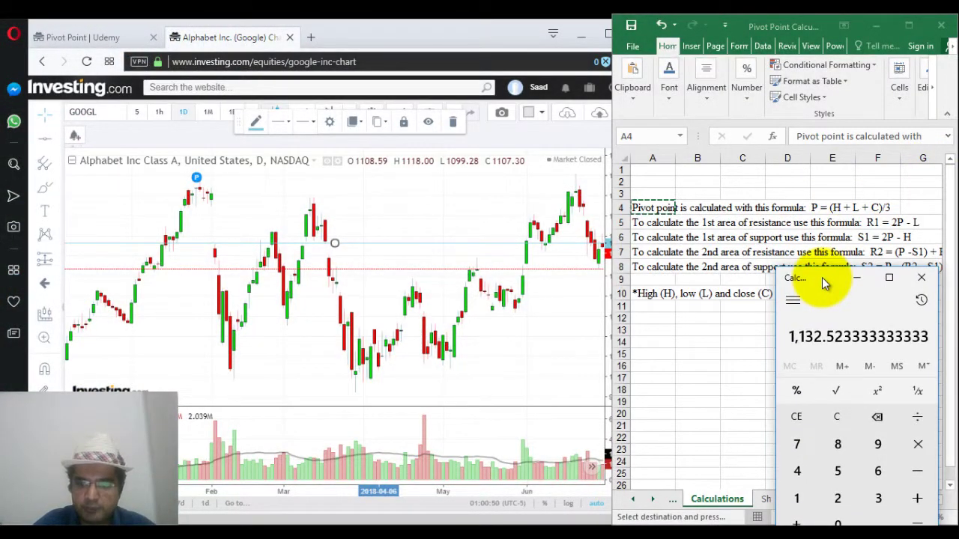
{"action": "key", "text": "asterisk"}
{"action": "key", "text": "2"}
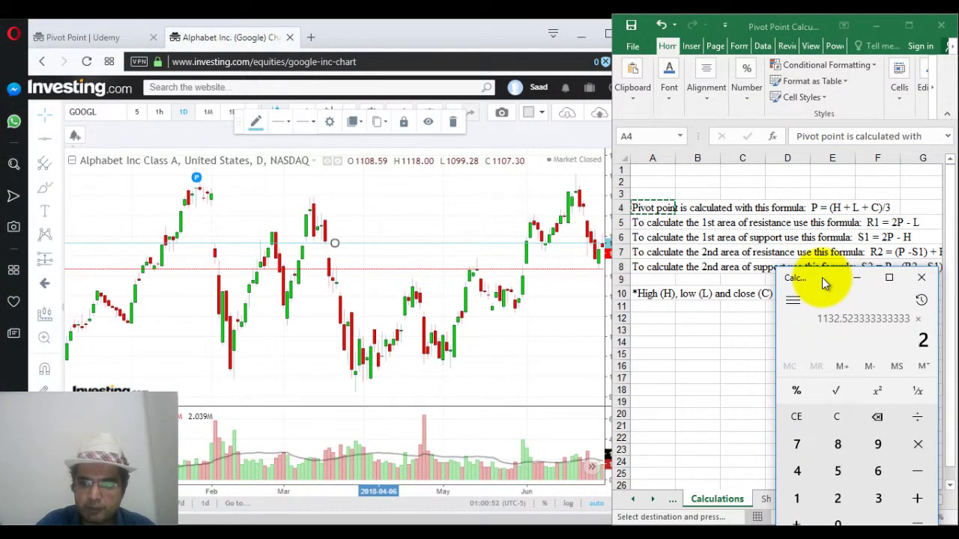
{"action": "key", "text": "Return"}
Step: Calculate the first resistance by subtracting the last candle's low, 1127.02, from the doubled pivot point
{"action": "key", "text": "minus"}
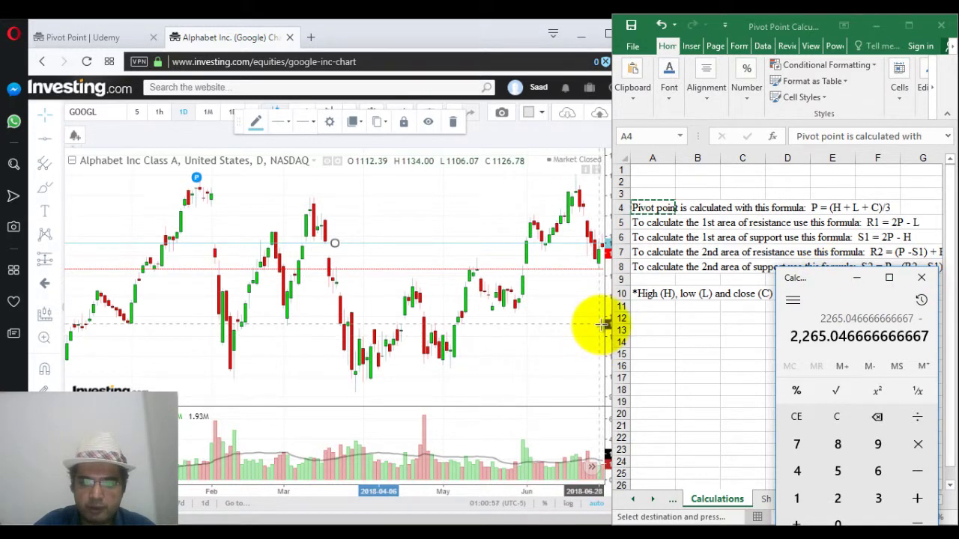
{"action": "left_click", "coordinate": [373, 475]}
{"action": "scroll", "coordinate": [372, 472], "scroll_direction": "up", "scroll_amount": 5}
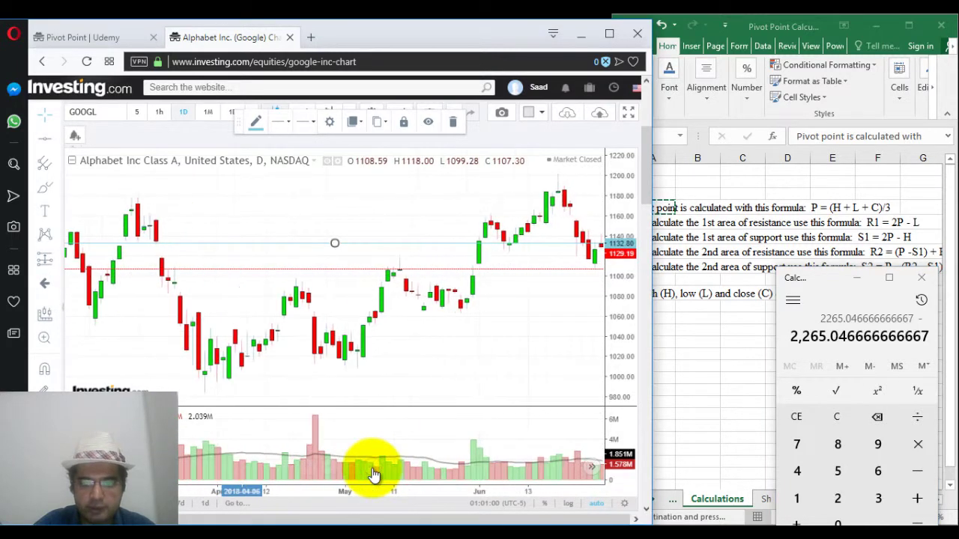
{"action": "double_click", "coordinate": [595, 294]}
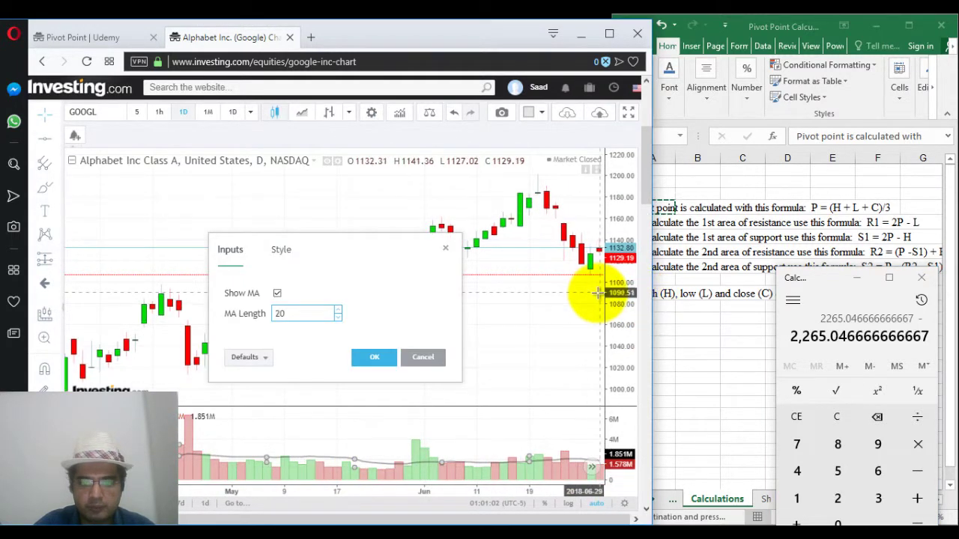
{"action": "key", "text": "Escape"}
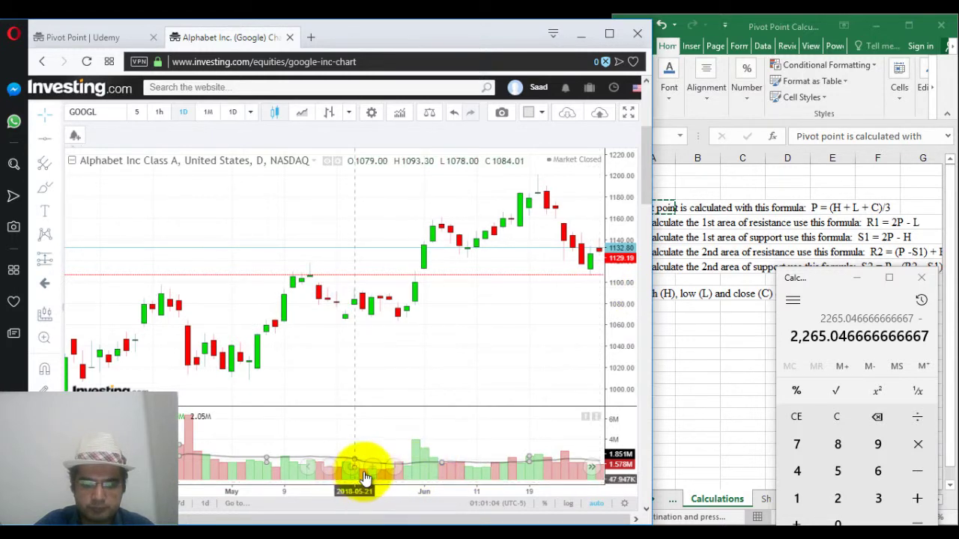
{"action": "scroll", "coordinate": [372, 472], "scroll_direction": "up", "scroll_amount": 5}
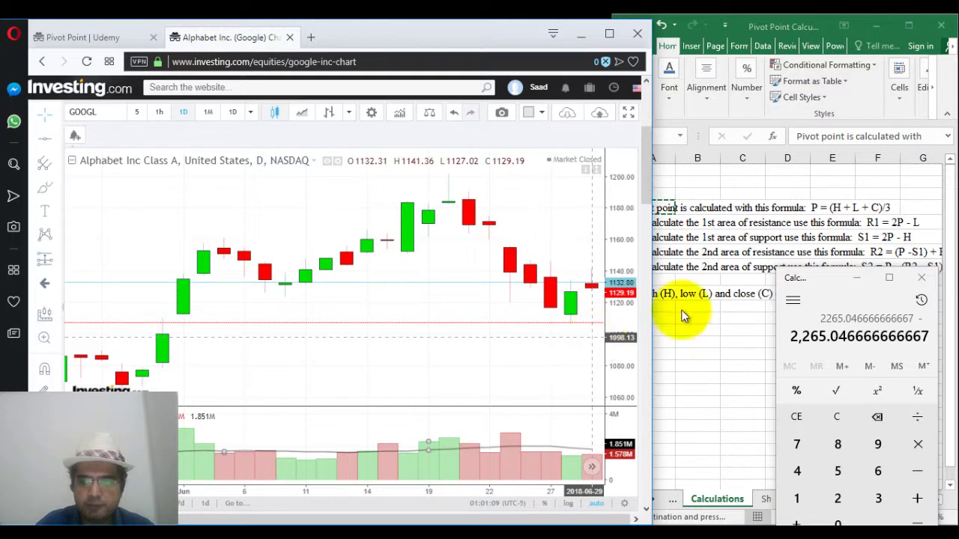
{"action": "type", "text": "112"}
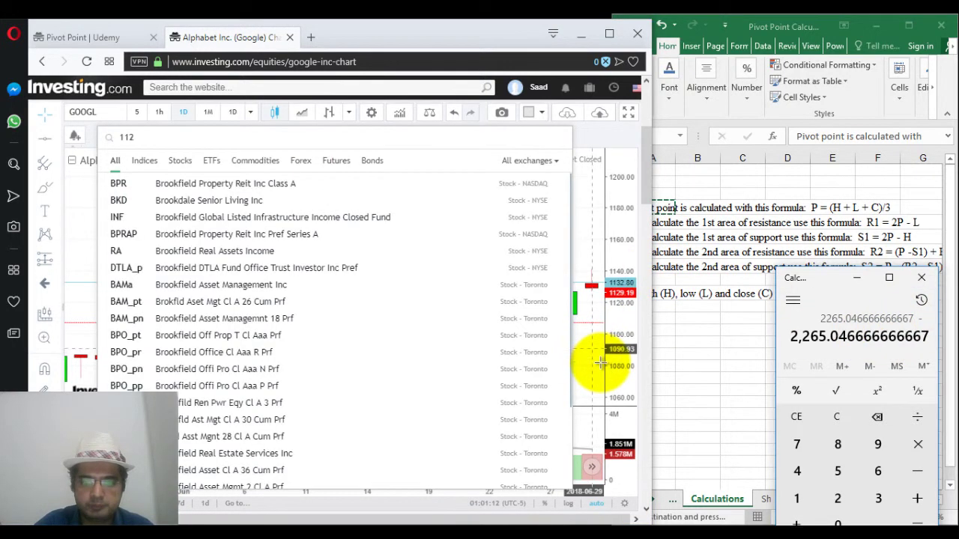
{"action": "left_click", "coordinate": [588, 364]}
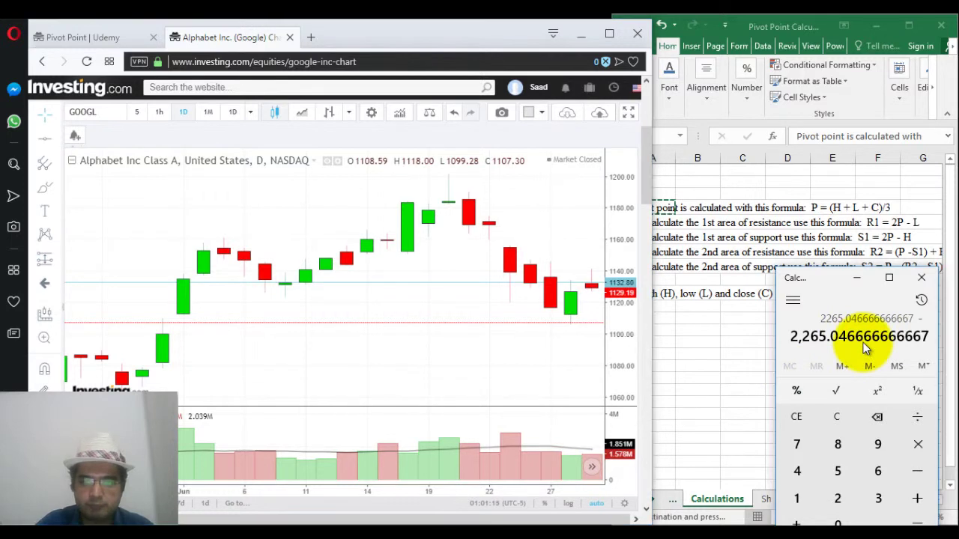
{"action": "type", "text": "1127"}
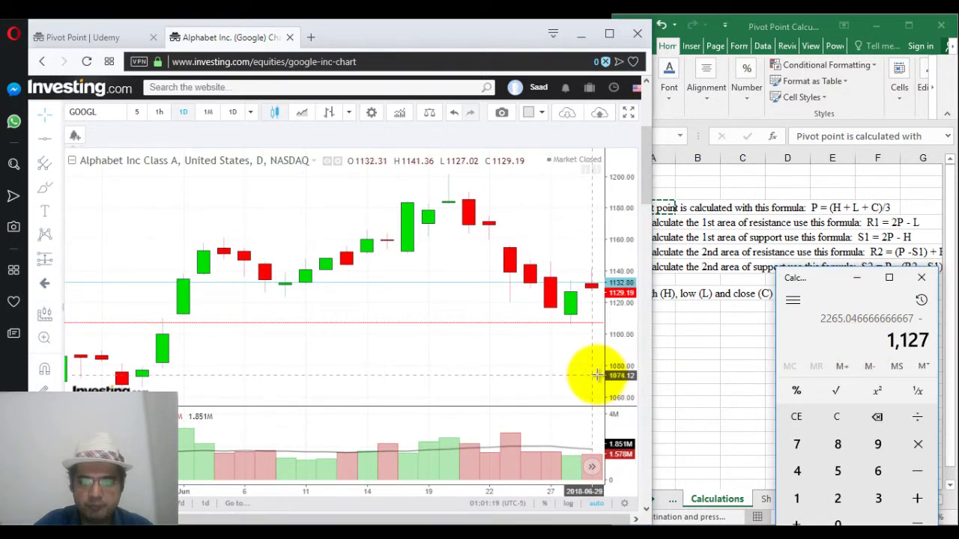
{"action": "type", "text": ".02"}
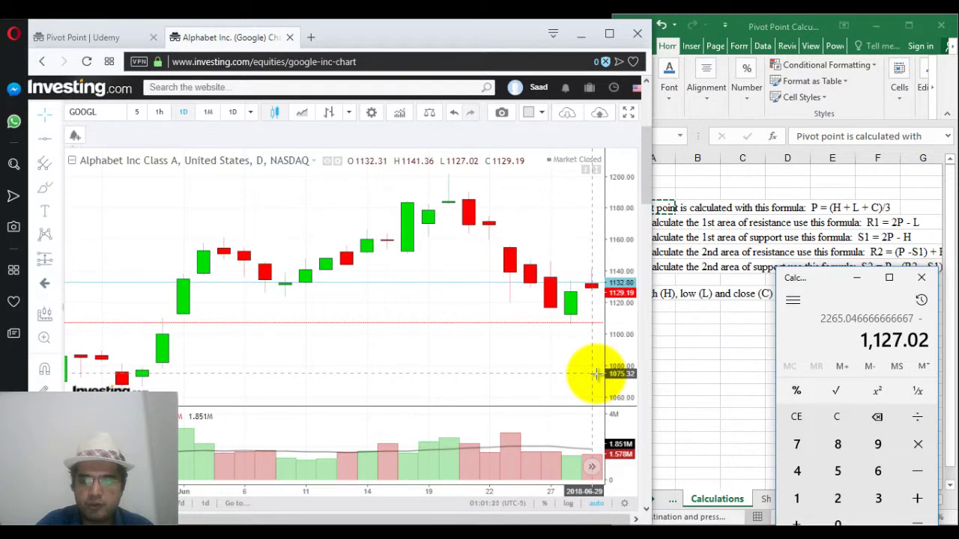
{"action": "key", "text": "Return"}
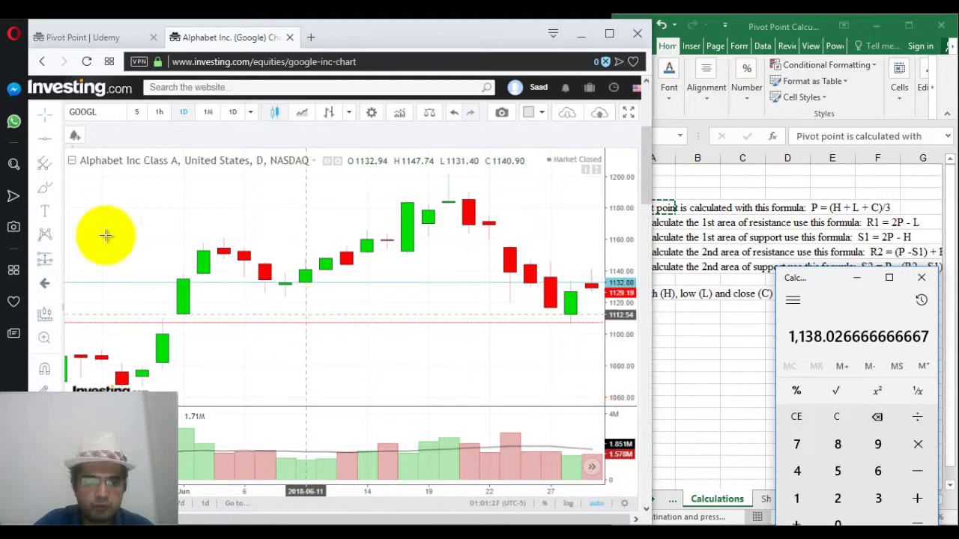
Step: Draw a horizontal line across the chart at the first resistance, about 1138.16
{"action": "left_click", "coordinate": [45, 146]}
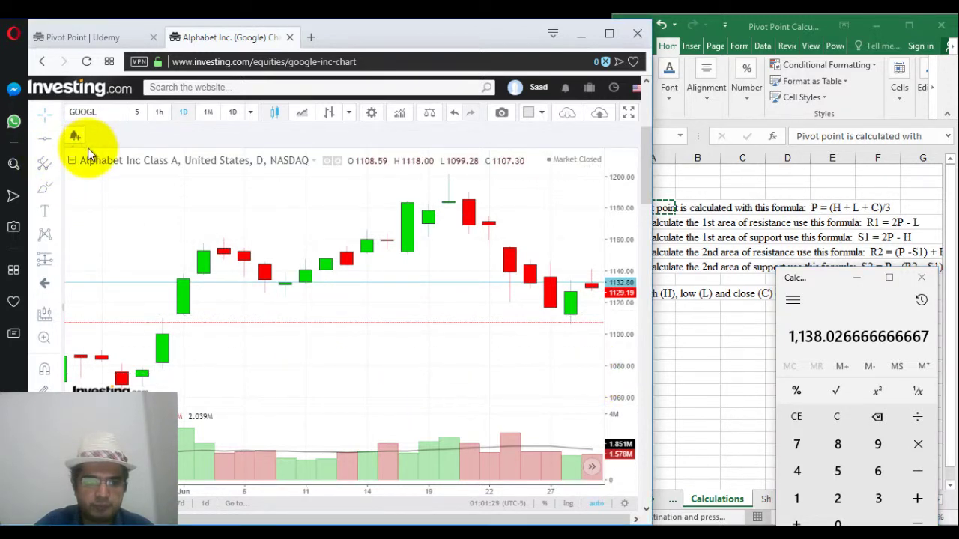
{"action": "left_click", "coordinate": [50, 141]}
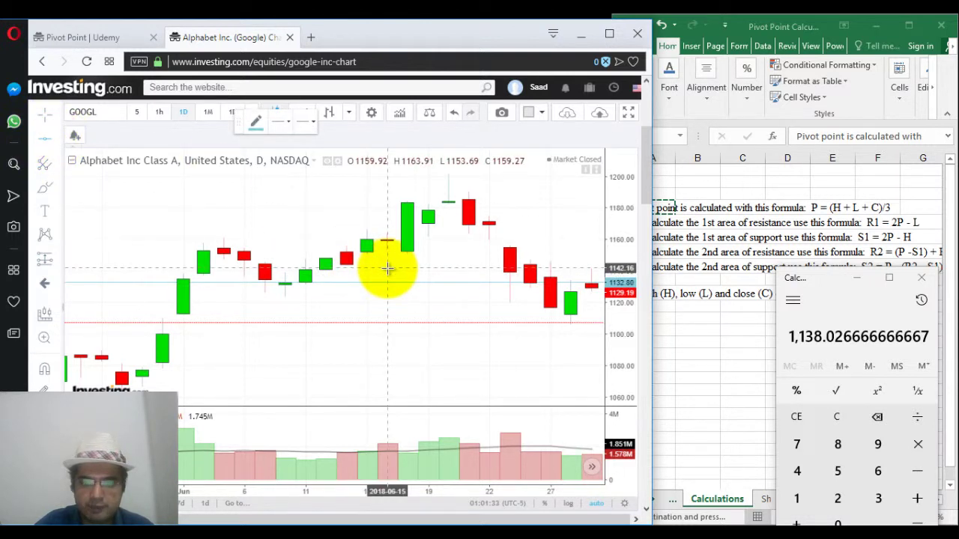
{"action": "left_click", "coordinate": [388, 268]}
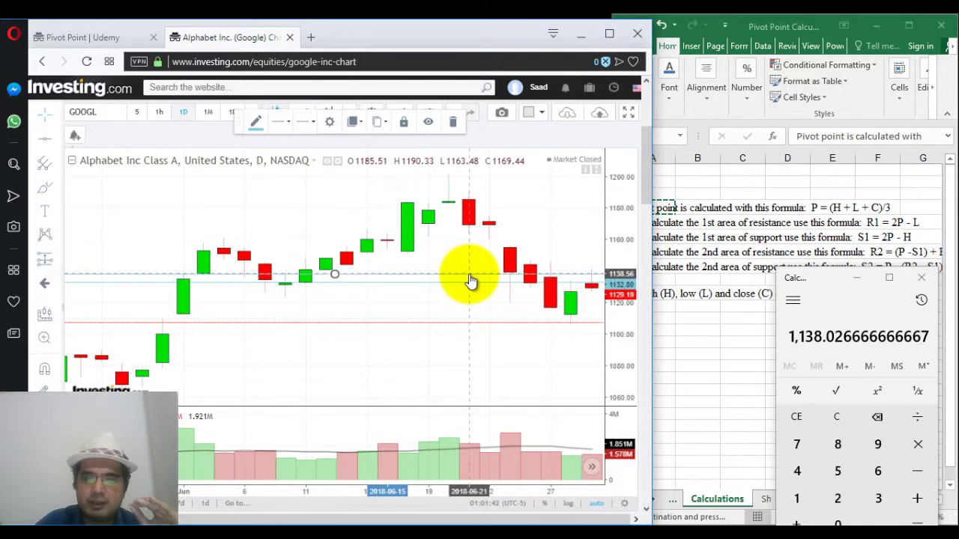
Step: Set the pivot point line on the chart to the thickest line width
{"action": "left_click", "coordinate": [256, 124]}
{"action": "left_click", "coordinate": [396, 286]}
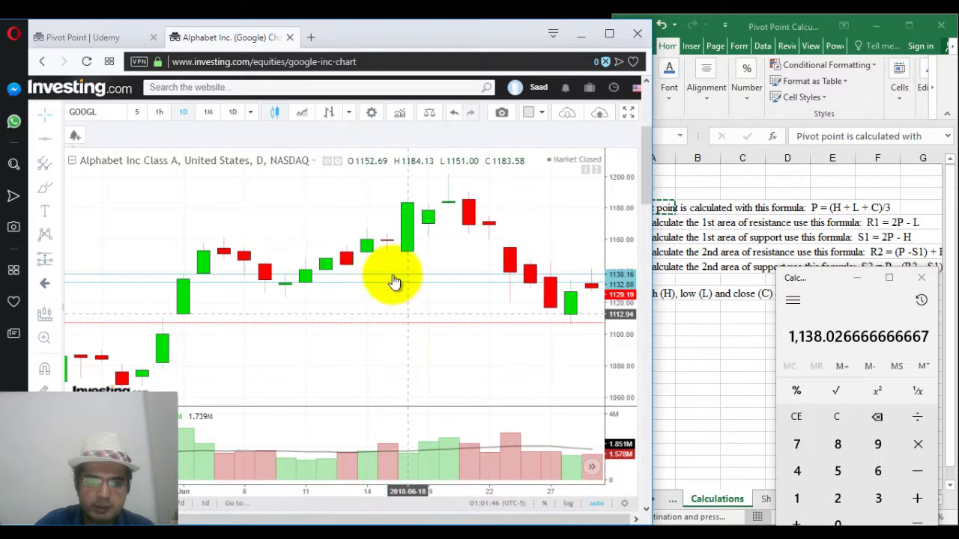
{"action": "left_click", "coordinate": [391, 285]}
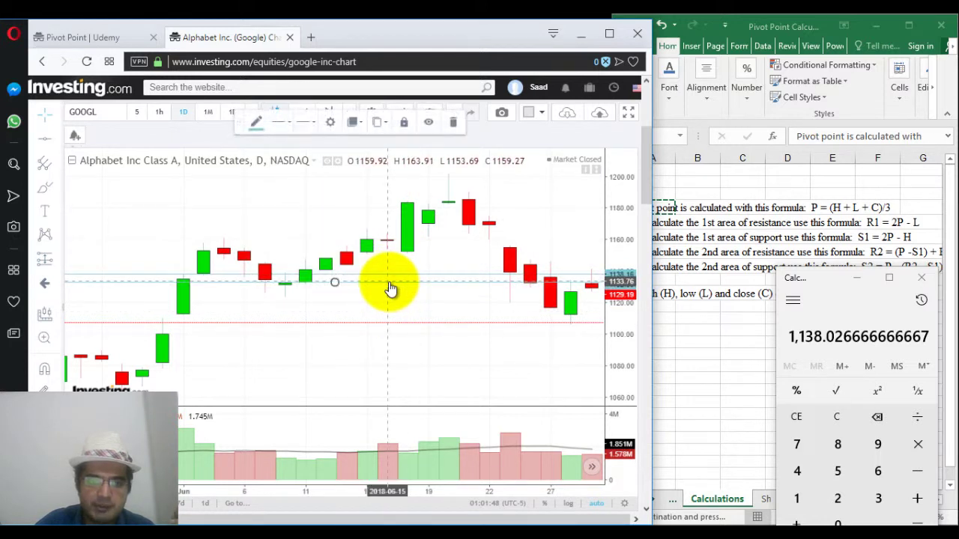
{"action": "left_click", "coordinate": [291, 124]}
{"action": "left_click", "coordinate": [344, 150]}
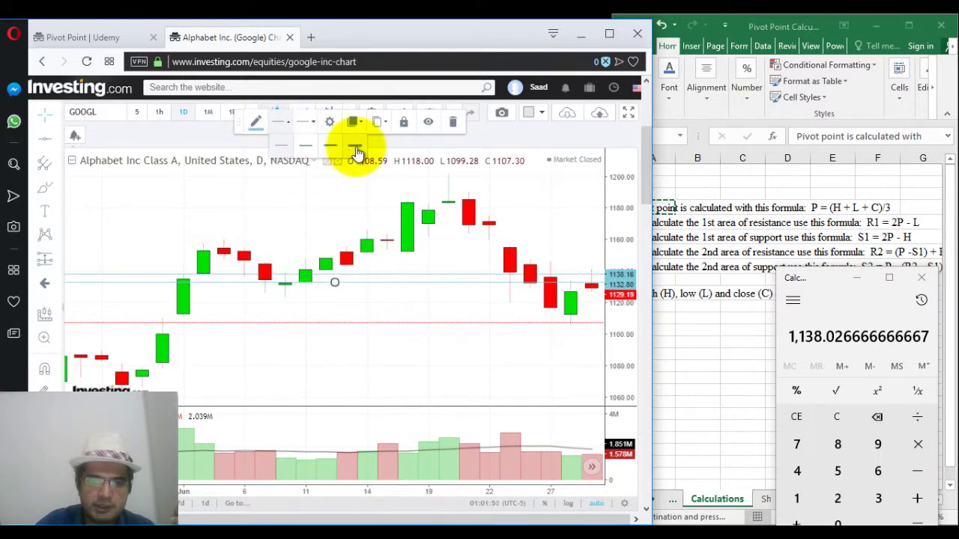
{"action": "left_click", "coordinate": [428, 306]}
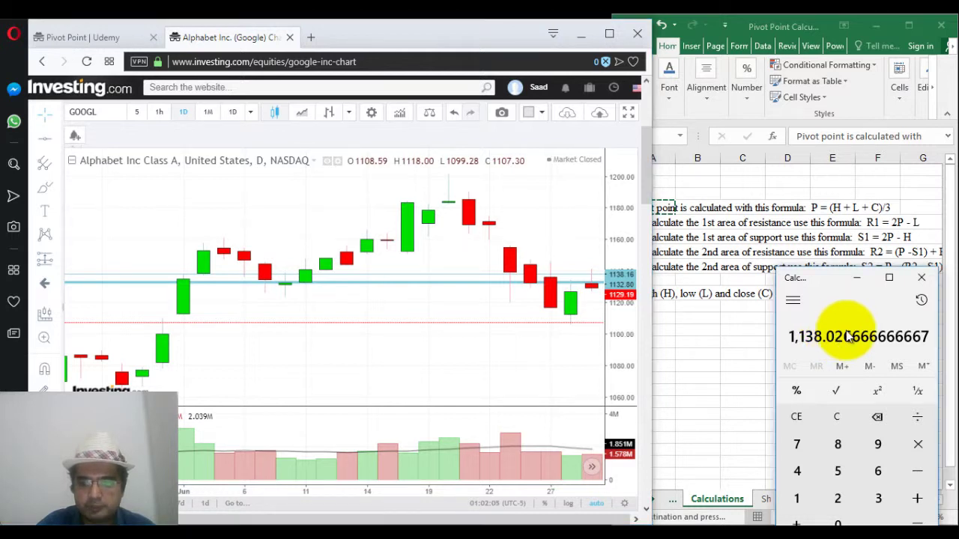
Step: Check the pivot point in the Calculator's history and record it as P=1132.52 in cell A16 of the Calculations sheet
{"action": "left_click", "coordinate": [921, 300]}
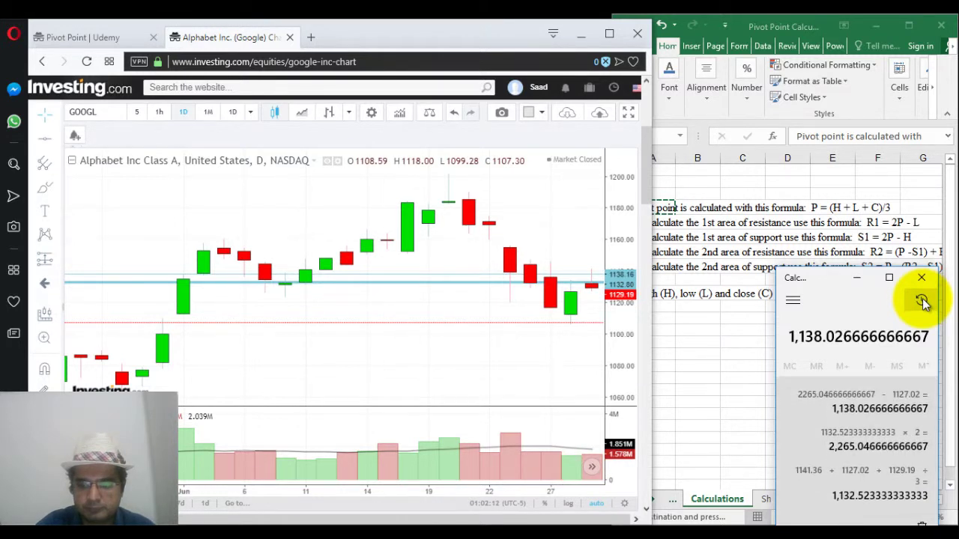
{"action": "left_click", "coordinate": [708, 361]}
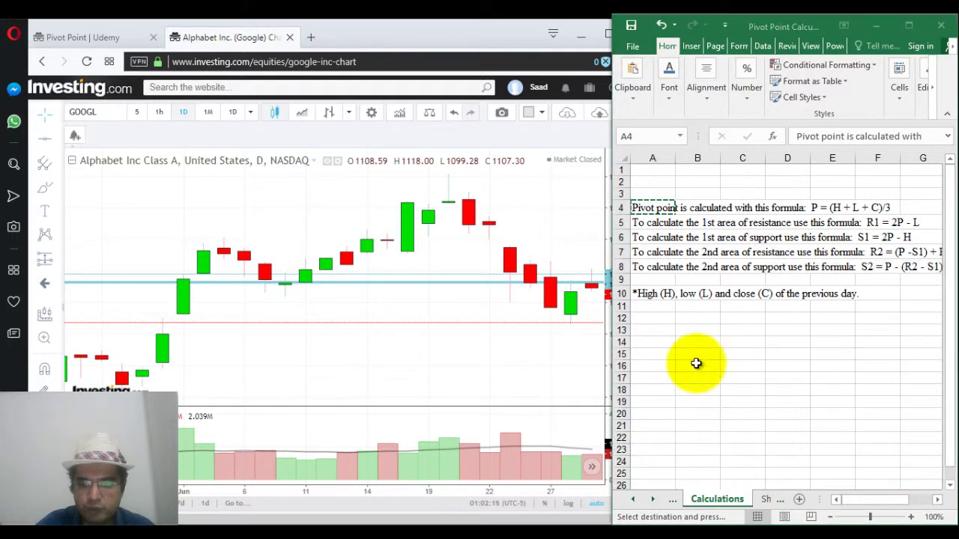
{"action": "left_click", "coordinate": [649, 365]}
{"action": "type", "text": "P"}
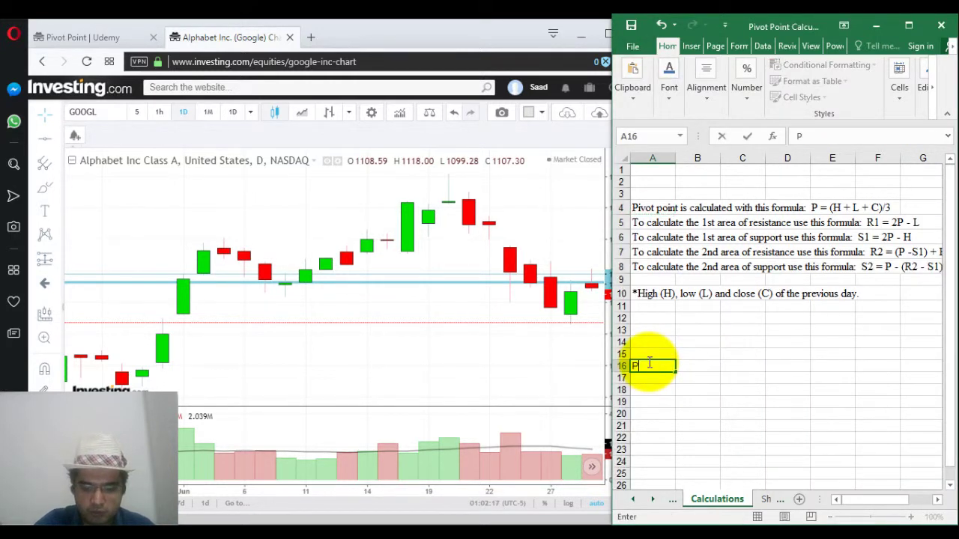
{"action": "type", "text": "=1132."}
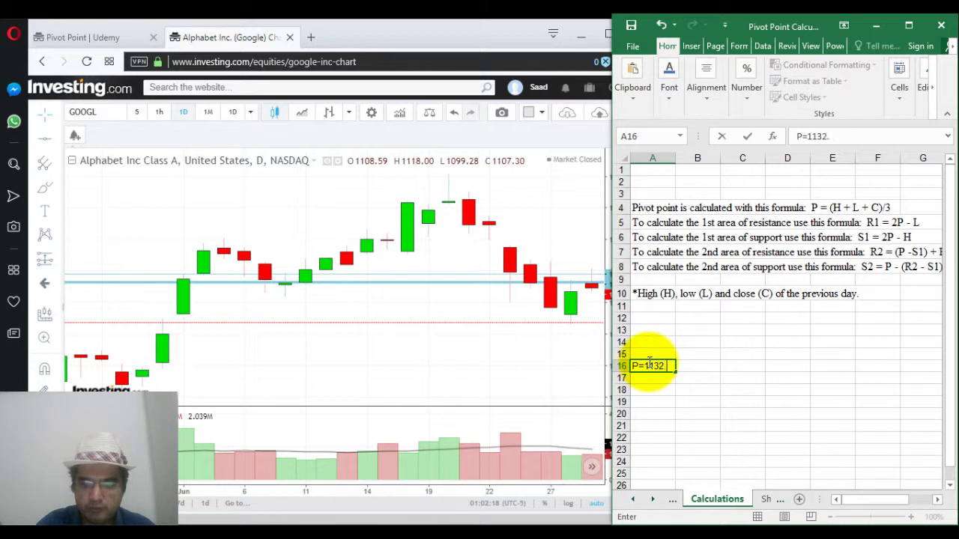
{"action": "type", "text": "52"}
{"action": "key", "text": "Return"}
Step: Calculate the first support in the Calculator by doubling 1132.52 and subtracting the last candle's high, 1141.36
{"action": "left_click", "coordinate": [551, 526]}
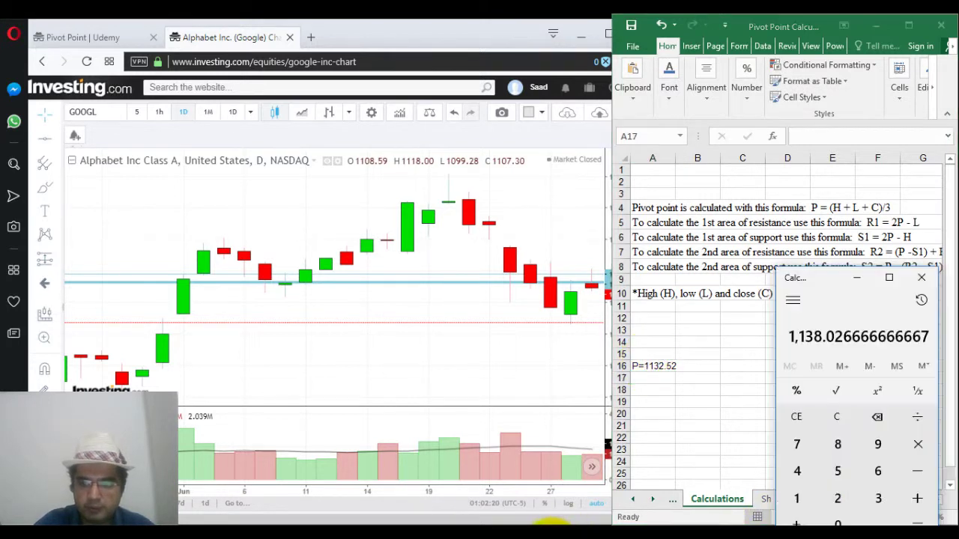
{"action": "type", "text": "11"}
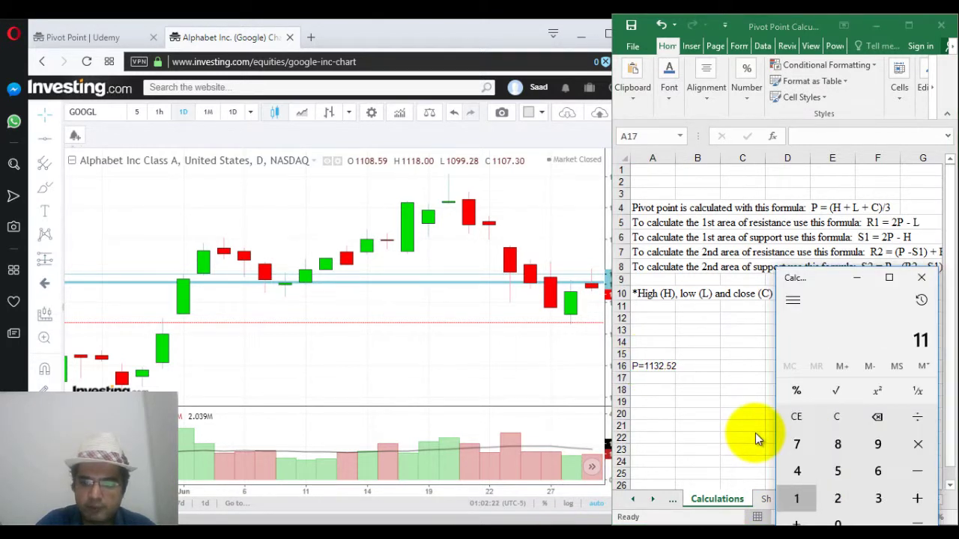
{"action": "type", "text": "32.52.52"}
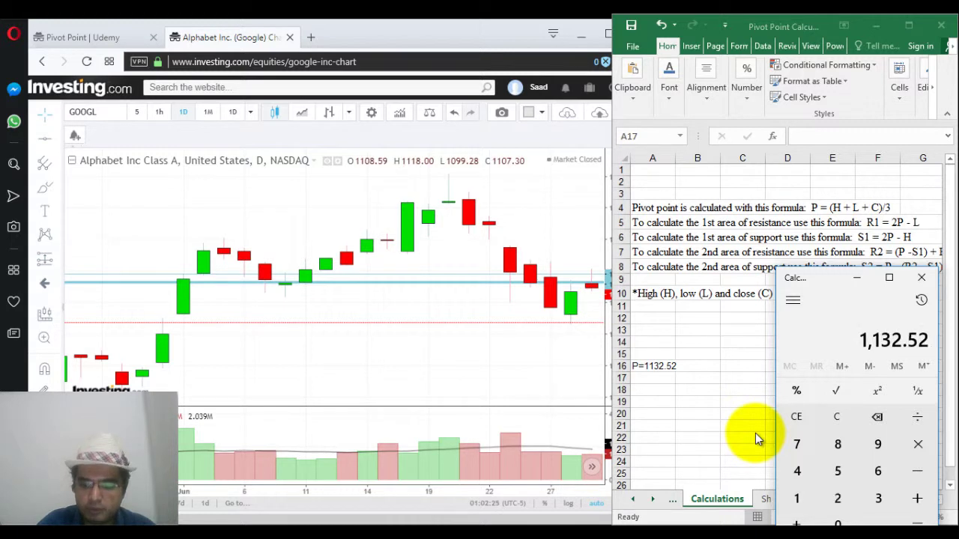
{"action": "type", "text": "*2"}
{"action": "key", "text": "Return"}
{"action": "type", "text": "-"}
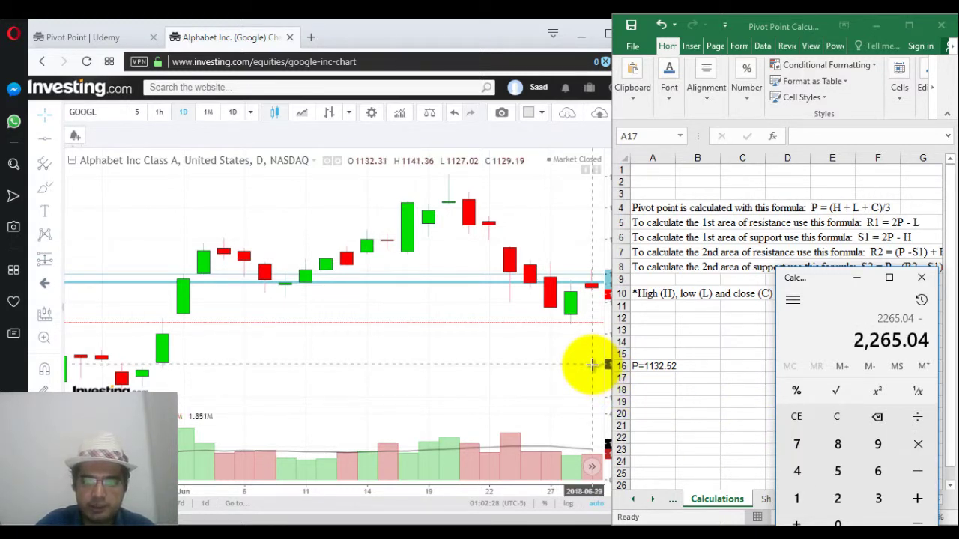
{"action": "type", "text": "1141.36"}
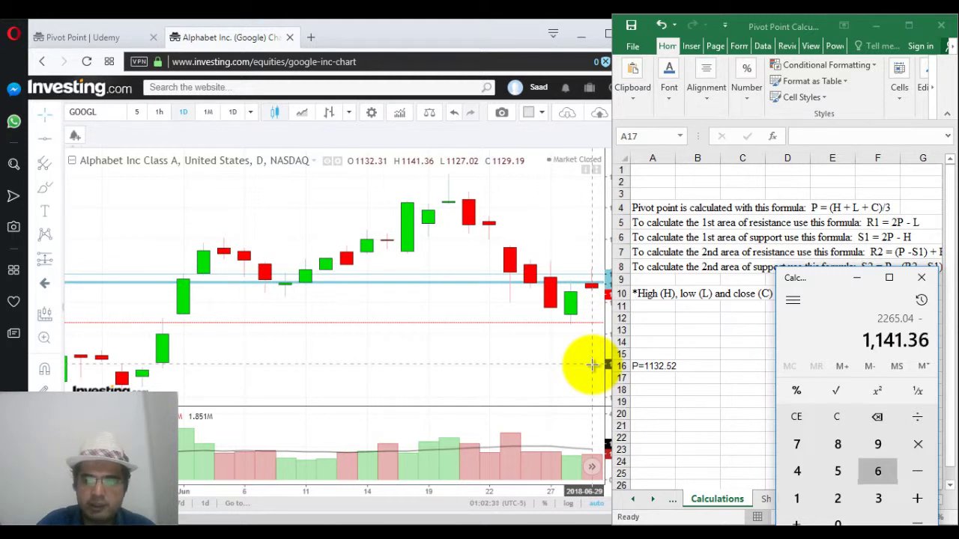
{"action": "key", "text": "Return"}
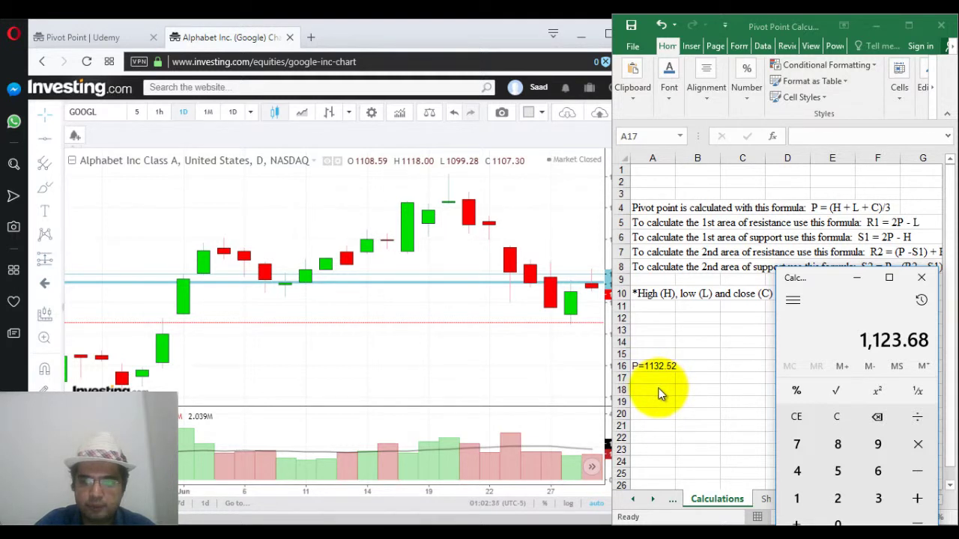
Step: Draw a horizontal line across the chart at the first support, about 1123.35, with the thinnest line width
{"action": "left_click", "coordinate": [48, 150]}
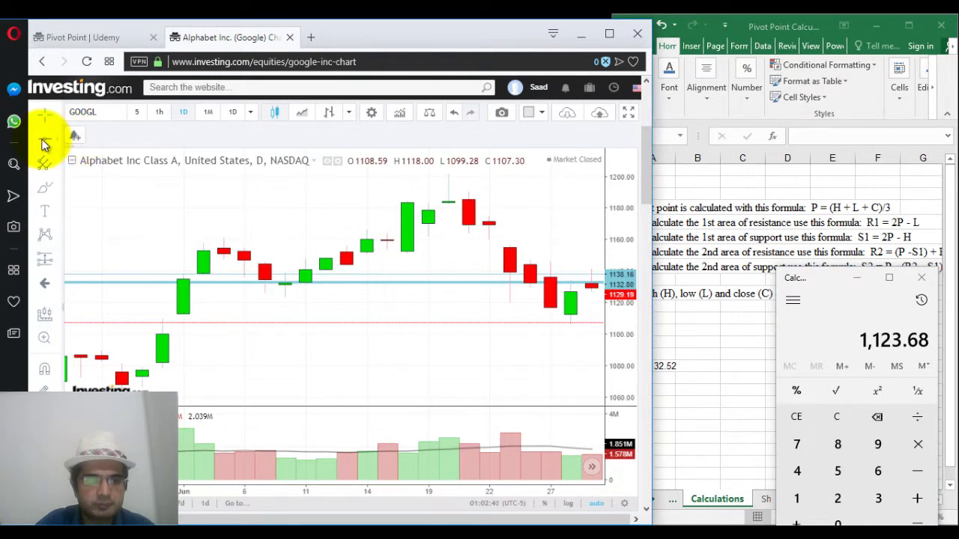
{"action": "left_click", "coordinate": [47, 144]}
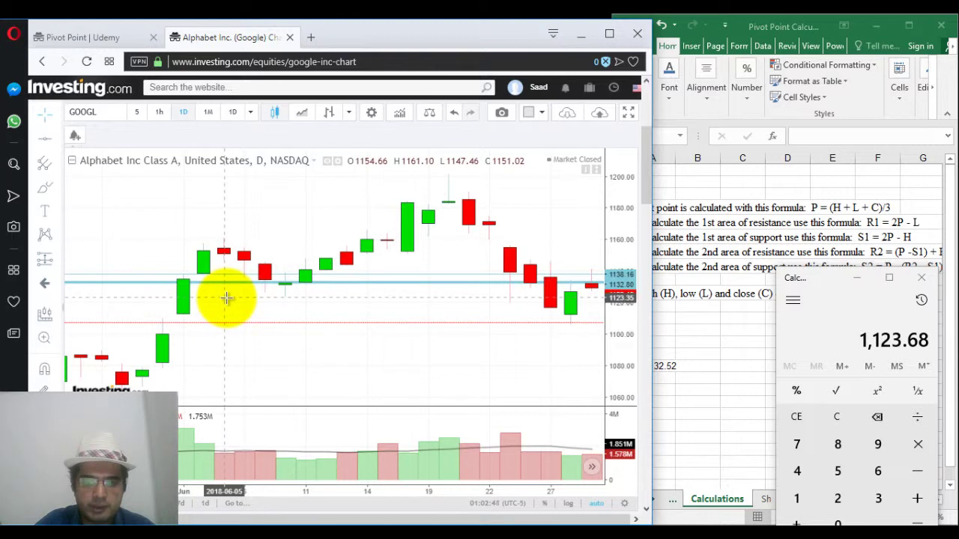
{"action": "left_click", "coordinate": [58, 139]}
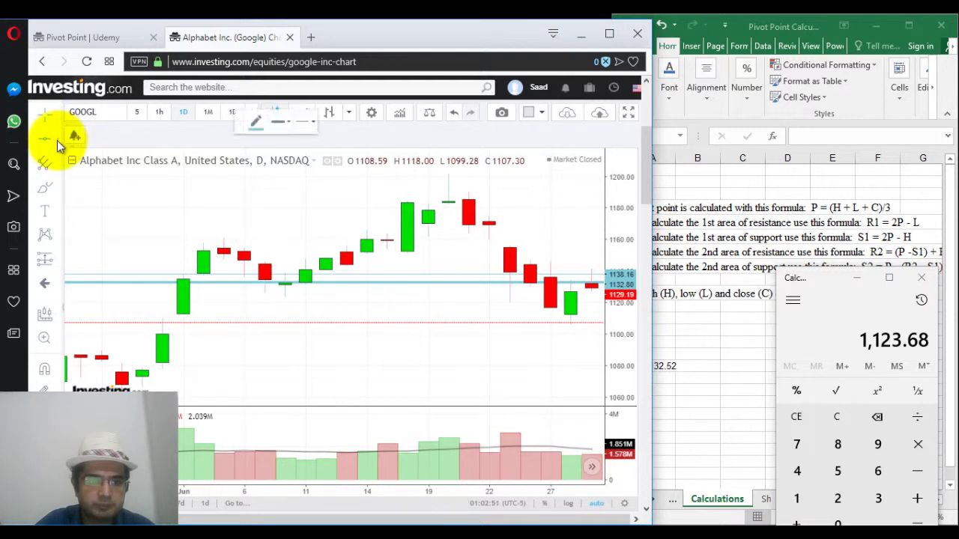
{"action": "left_click", "coordinate": [272, 299]}
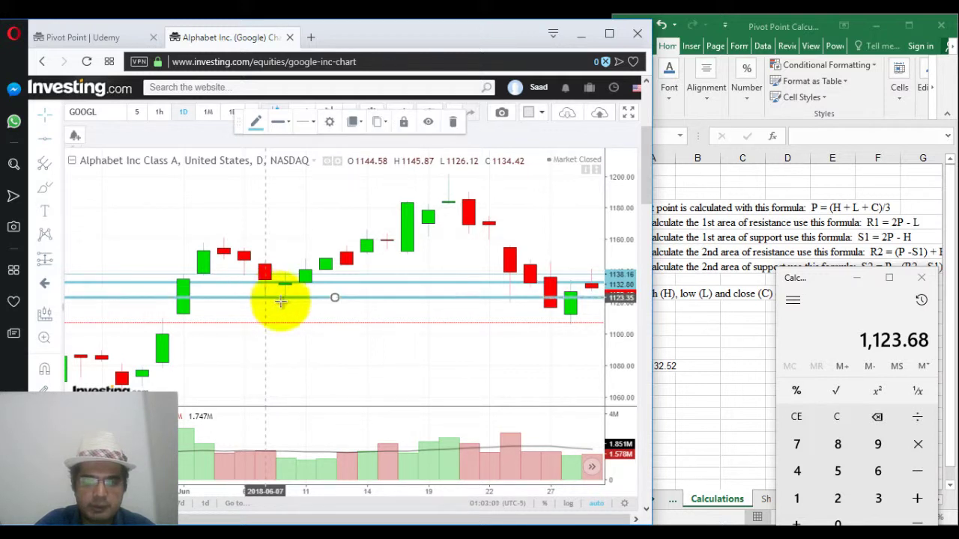
{"action": "left_click", "coordinate": [276, 131]}
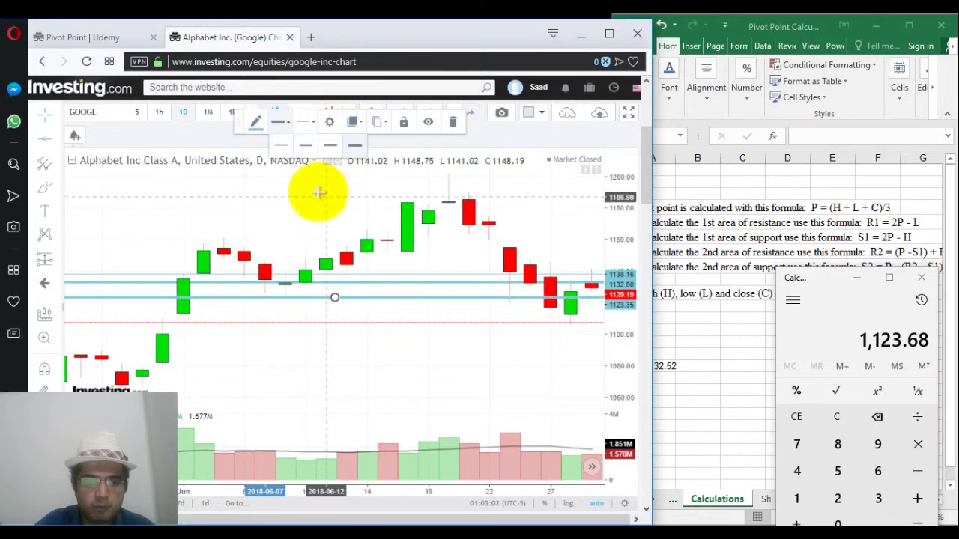
{"action": "left_click", "coordinate": [285, 150]}
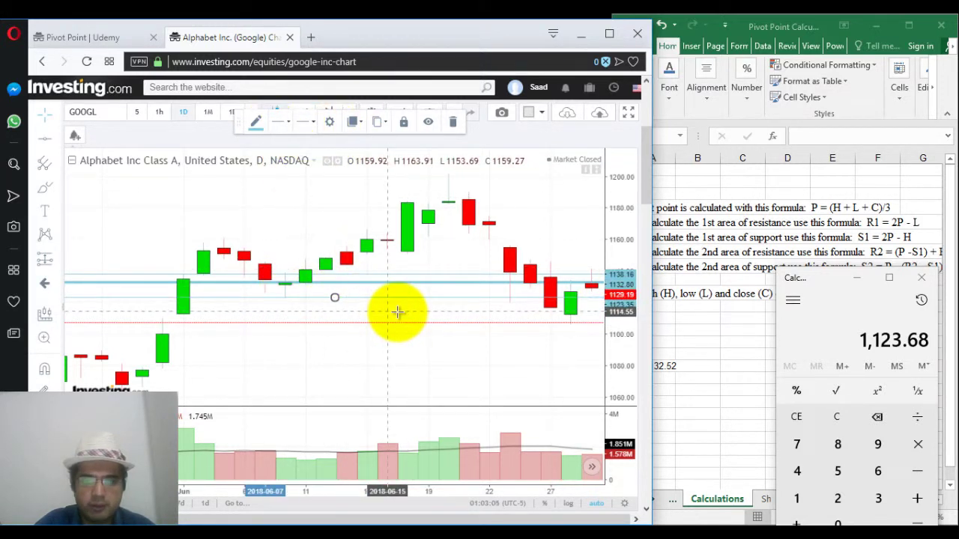
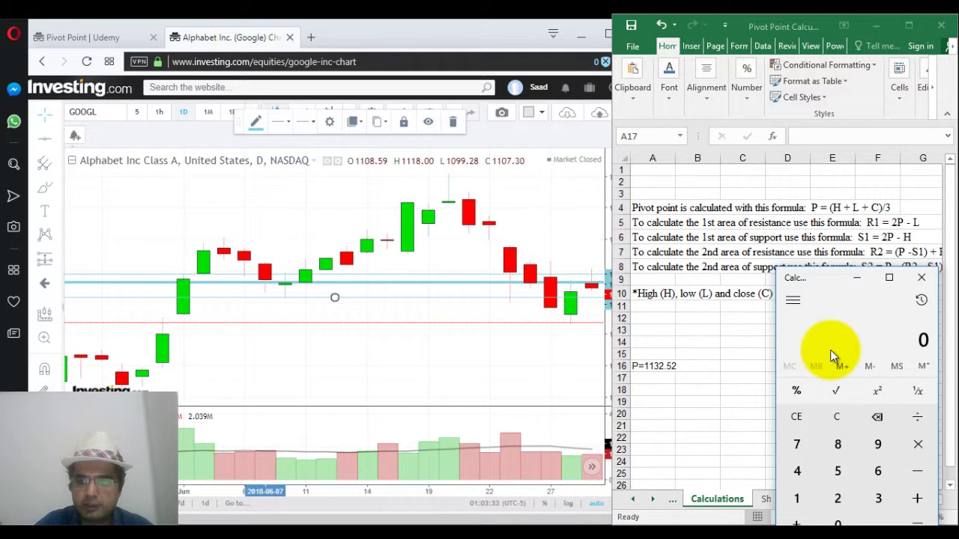
Step: Repeat the first support calculation in the Calculator as 1132.52 × 2 minus the last candle's high, 1141.36
{"action": "type", "text": "1132.52"}
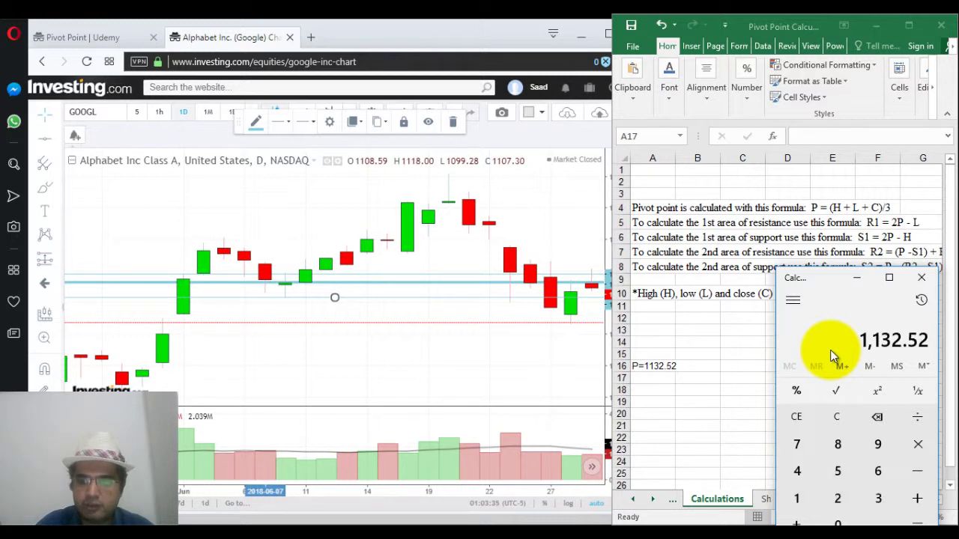
{"action": "type", "text": "*2"}
{"action": "key", "text": "Return"}
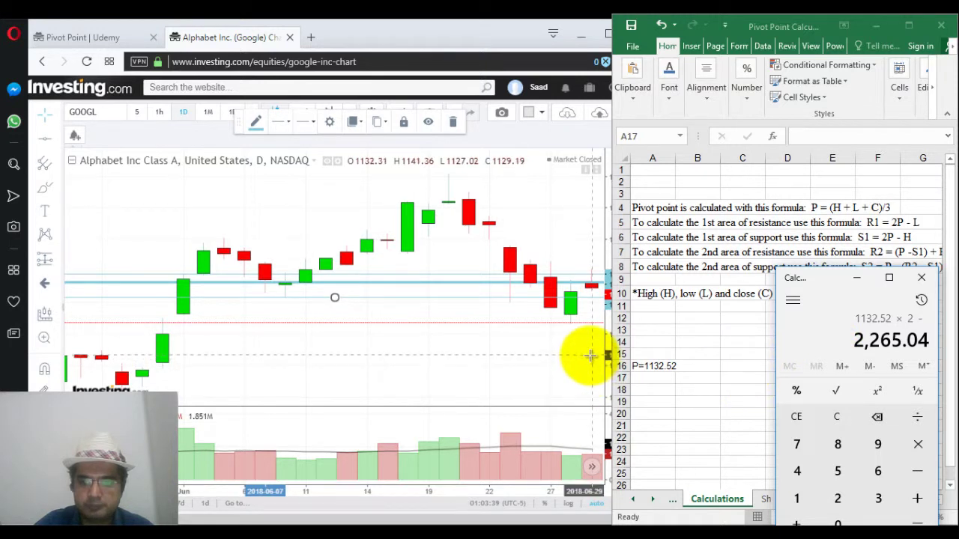
{"action": "type", "text": "1123.68"}
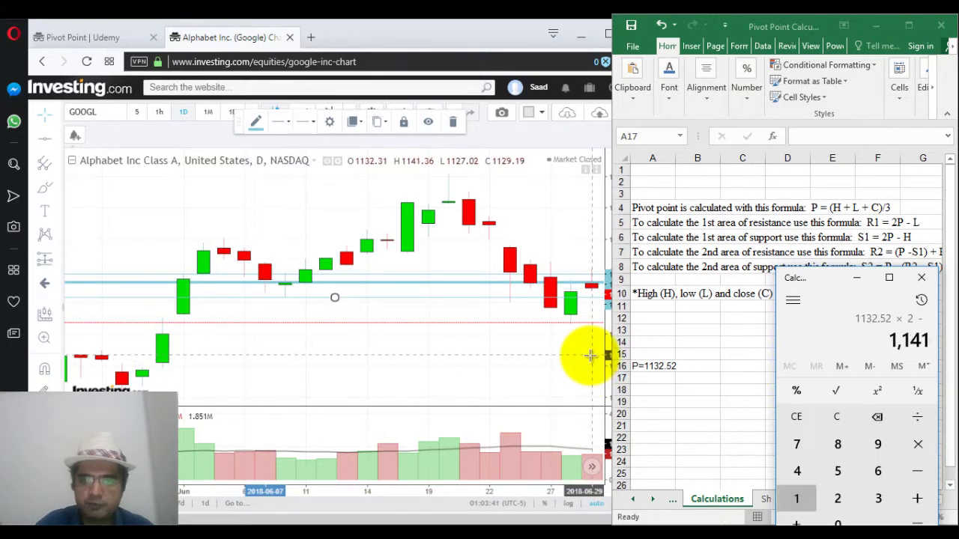
Step: Record the first support as S1=1123.68 in cell A17, below the pivot point
{"action": "left_click", "coordinate": [642, 380]}
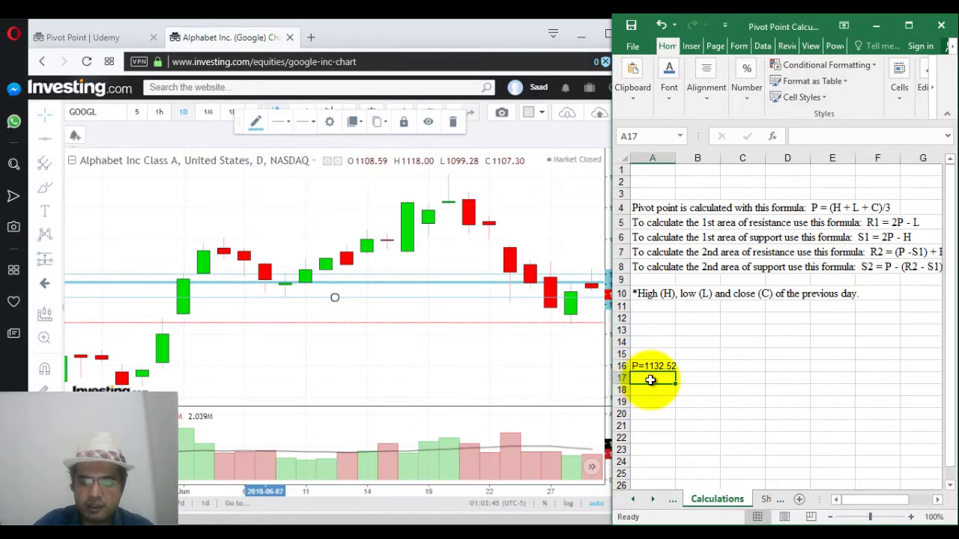
{"action": "type", "text": "S"}
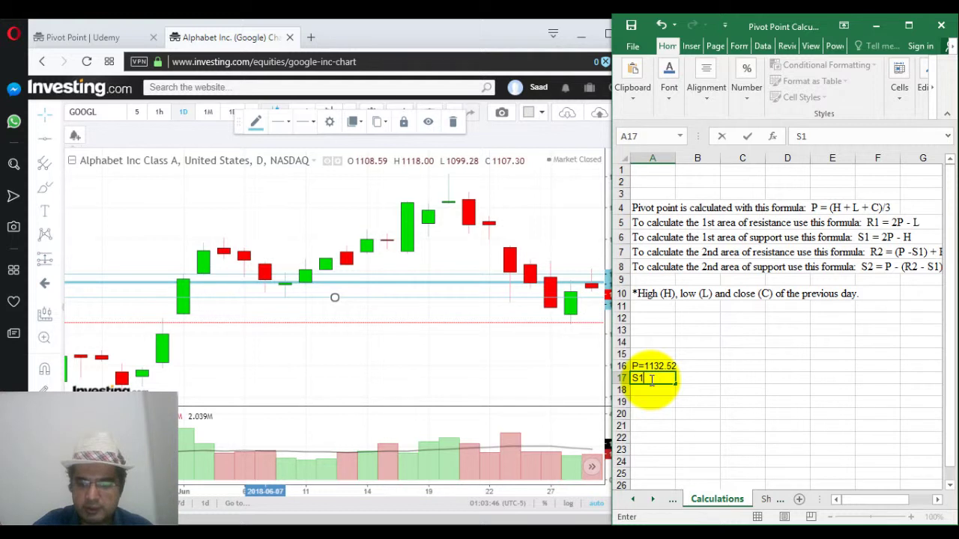
{"action": "type", "text": "1"}
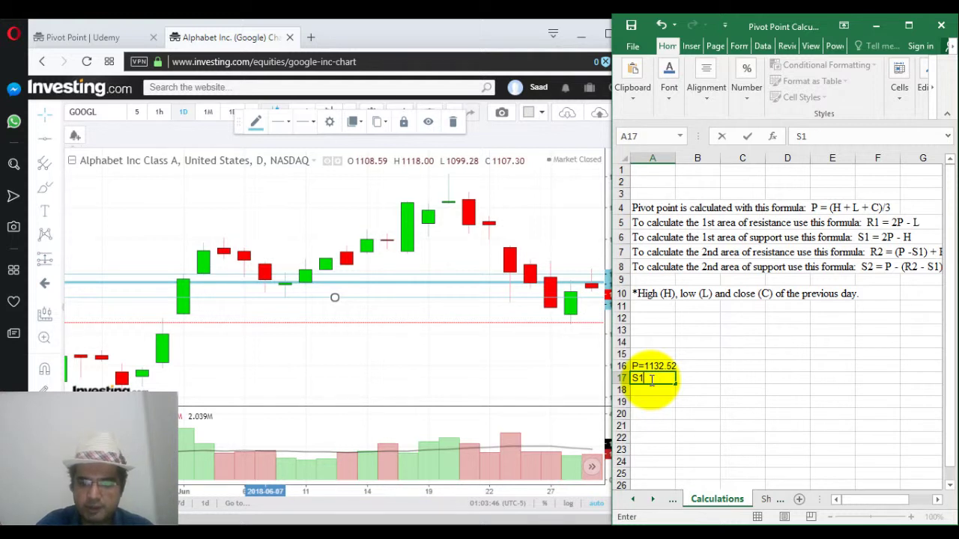
{"action": "type", "text": "=1123.68"}
{"action": "key", "text": "Return"}
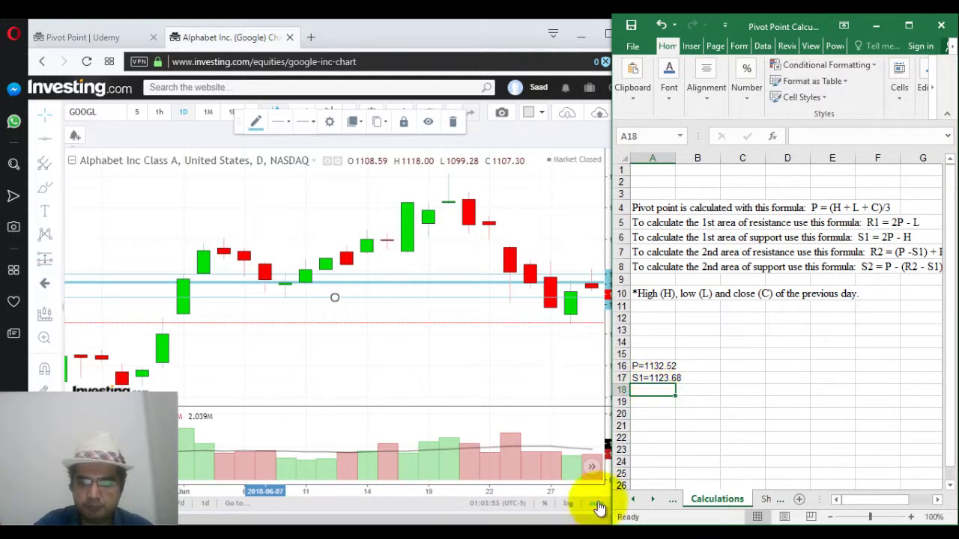
Step: Subtract the first support, 1123.68, from the pivot point, 1132.52, in the Calculator and start an addition to the difference
{"action": "left_click", "coordinate": [558, 519]}
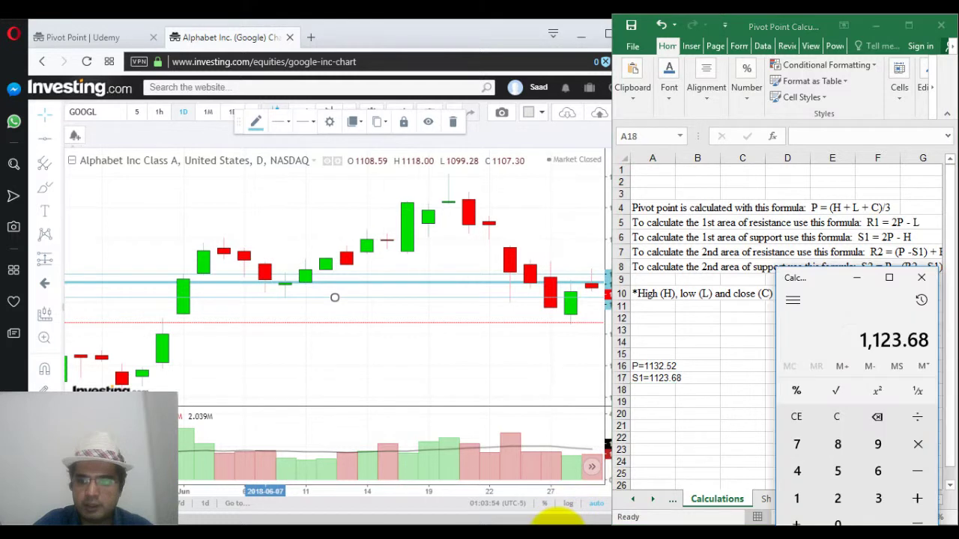
{"action": "left_click", "coordinate": [875, 417]}
{"action": "type", "text": "1132.52-"}
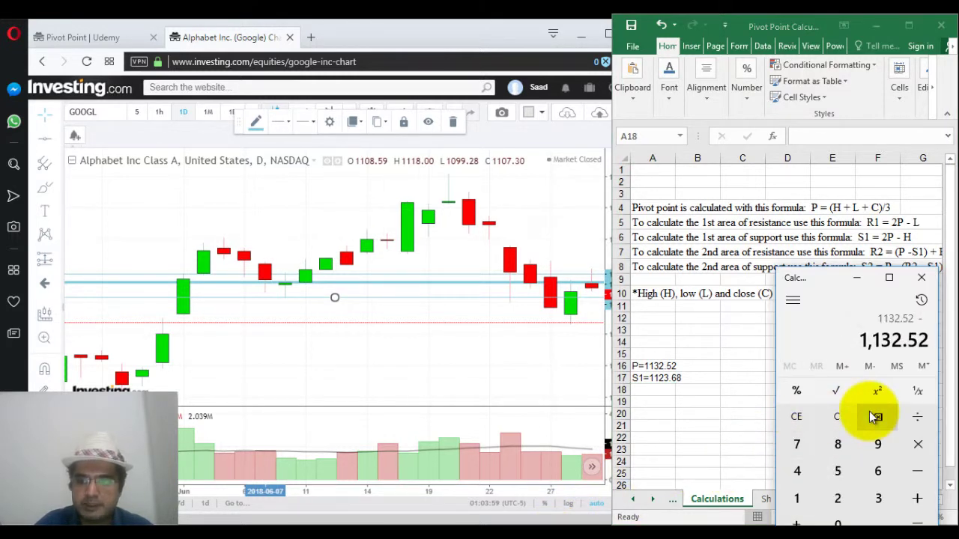
{"action": "type", "text": "112."}
{"action": "key", "text": "BackSpace"}
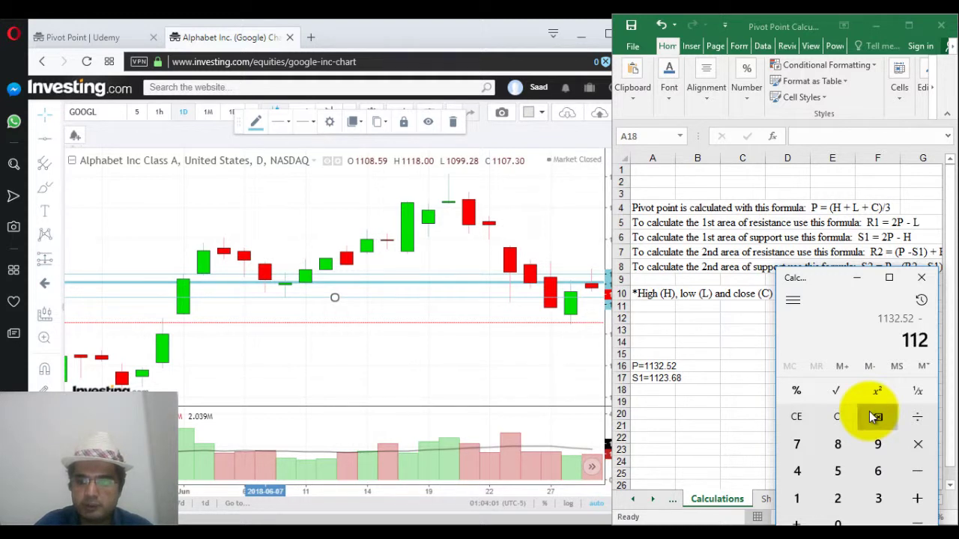
{"action": "type", "text": "3.68"}
{"action": "key", "text": "Return"}
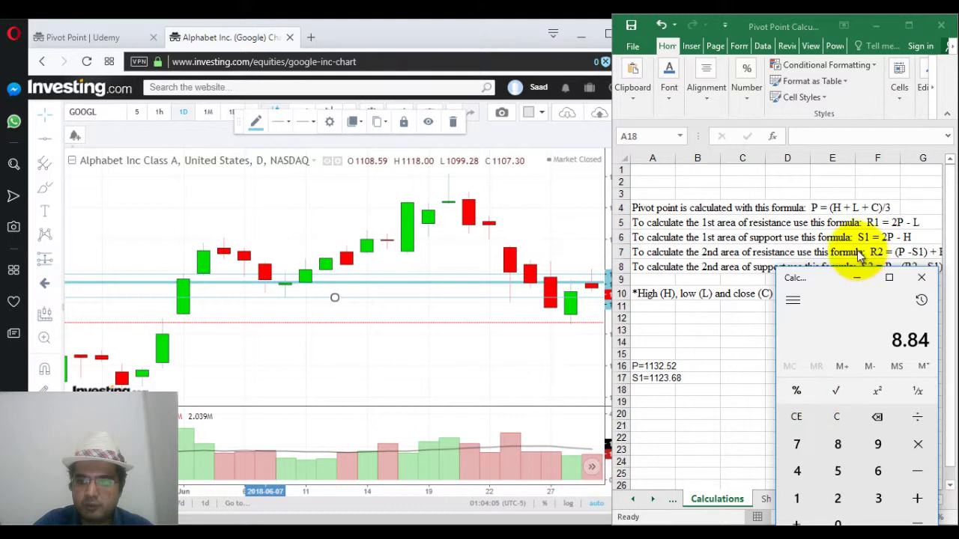
{"action": "key", "text": "plus"}
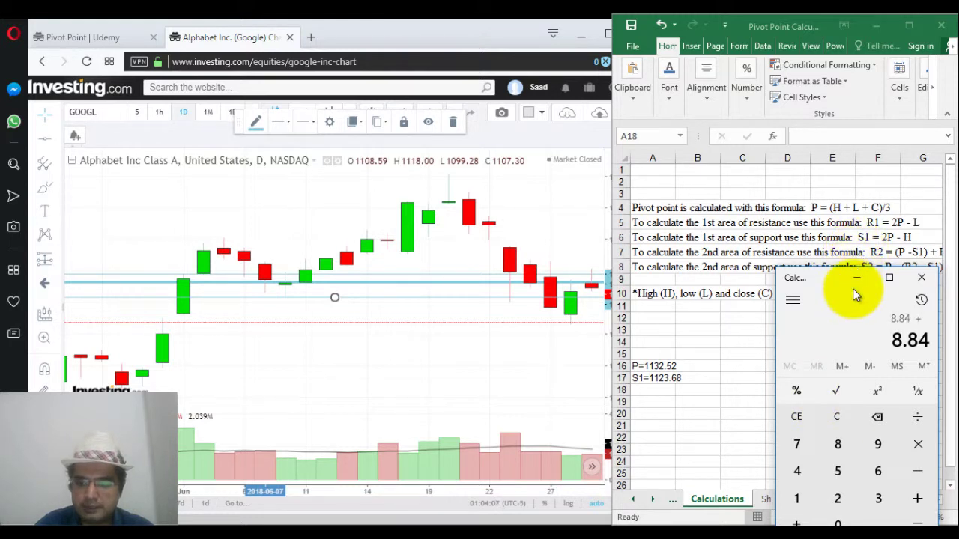
Step: Minimize the Calculator and examine the full second resistance formula on the sheet, returning to cell A18
{"action": "left_click", "coordinate": [854, 283]}
{"action": "key", "text": "Right"}
{"action": "key", "text": "Right"}
{"action": "key", "text": "Right"}
{"action": "key", "text": "Right"}
{"action": "key", "text": "Right"}
{"action": "key", "text": "Right"}
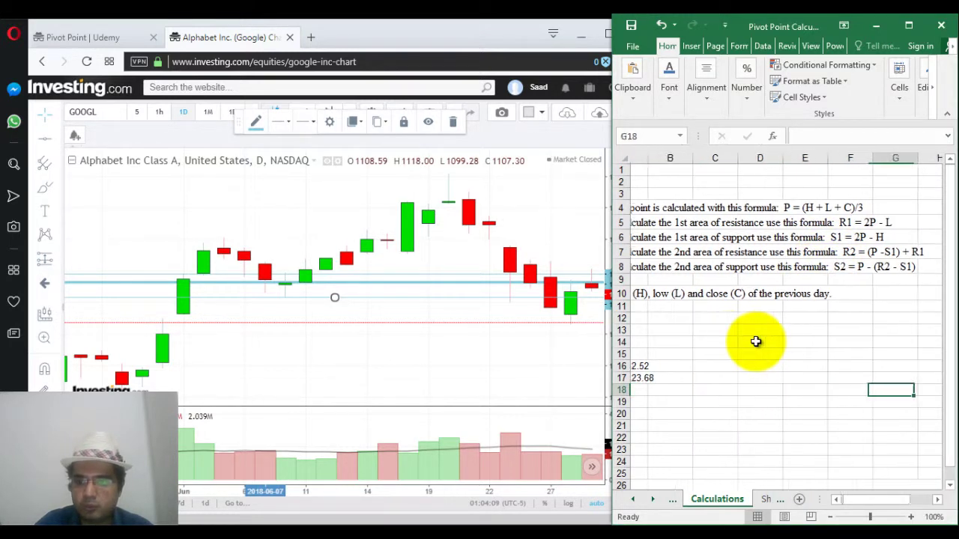
{"action": "key", "text": "Right"}
{"action": "key", "text": "Home"}
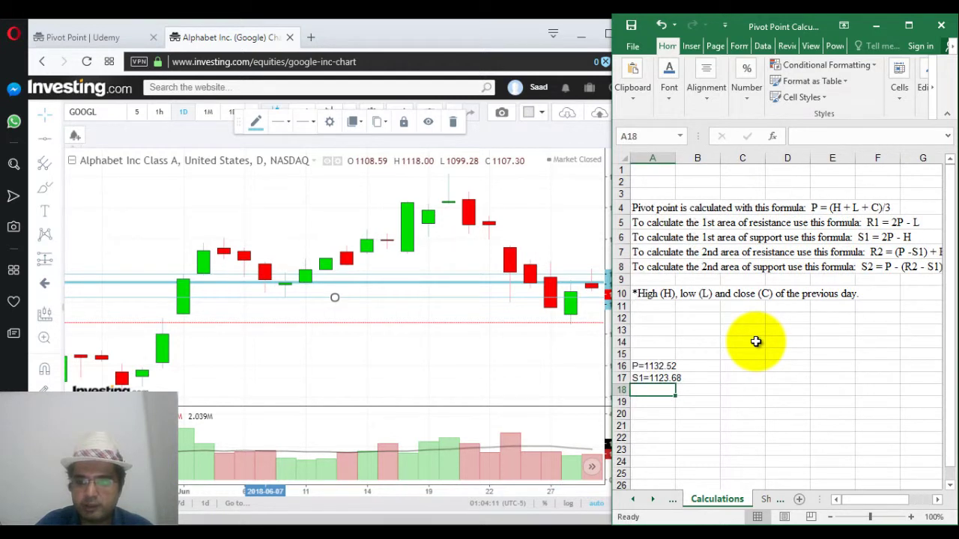
Step: Enter the label R1= for the first resistance in cell A18, below the first support
{"action": "type", "text": "R1"}
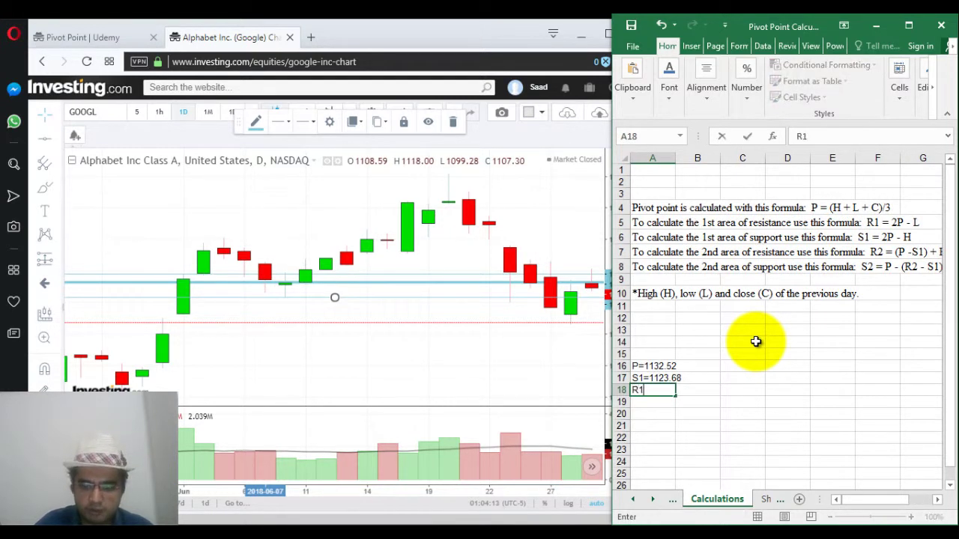
{"action": "type", "text": "="}
{"action": "key", "text": "Return"}
{"action": "key", "text": "Return"}
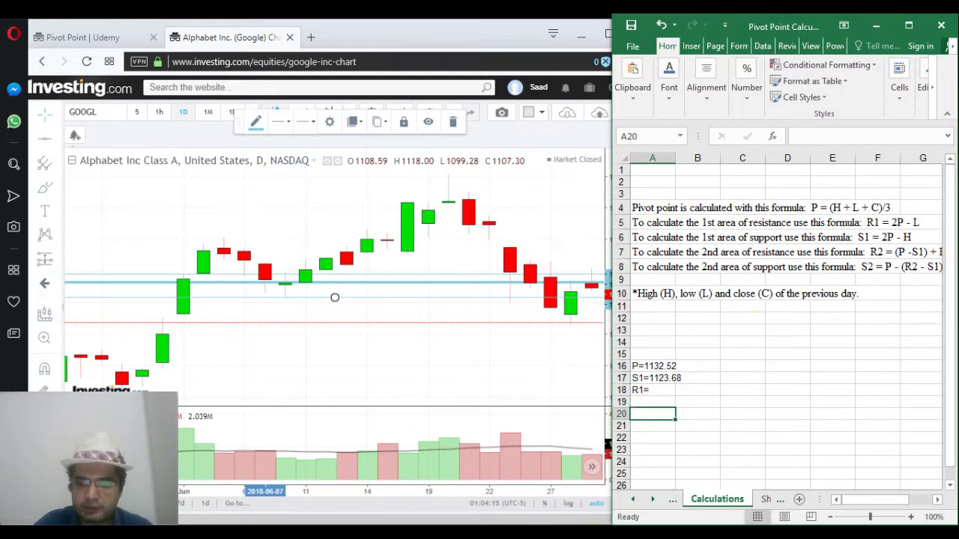
Step: Calculate the first resistance in the Calculator as 1132.52 × 2 minus the last candle's low, 1127.02
{"action": "left_click", "coordinate": [525, 524]}
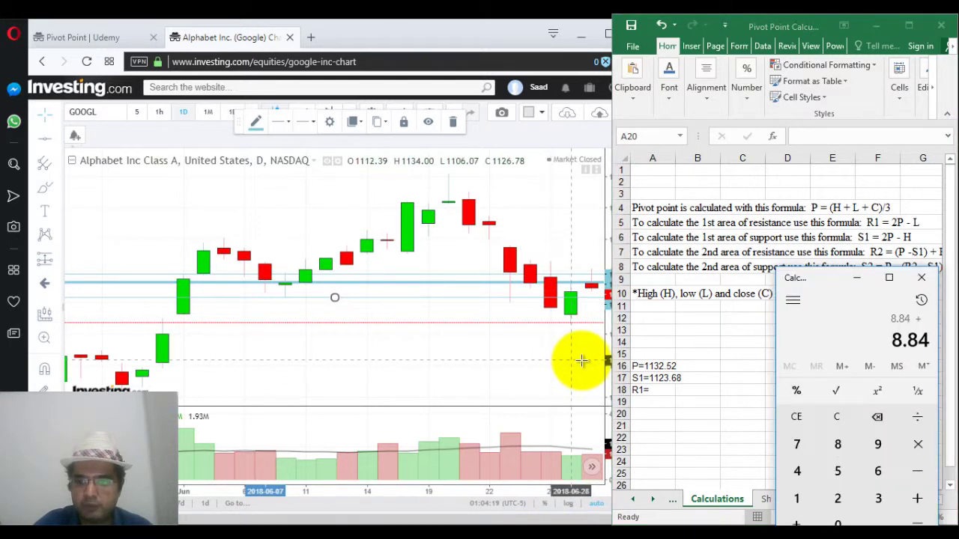
{"action": "key", "text": "Escape"}
{"action": "type", "text": "11"}
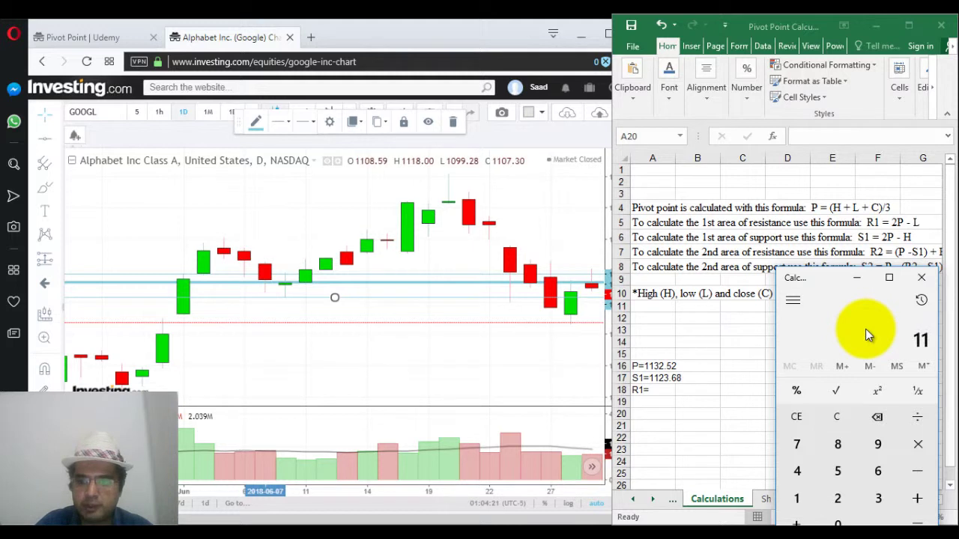
{"action": "type", "text": "32.52"}
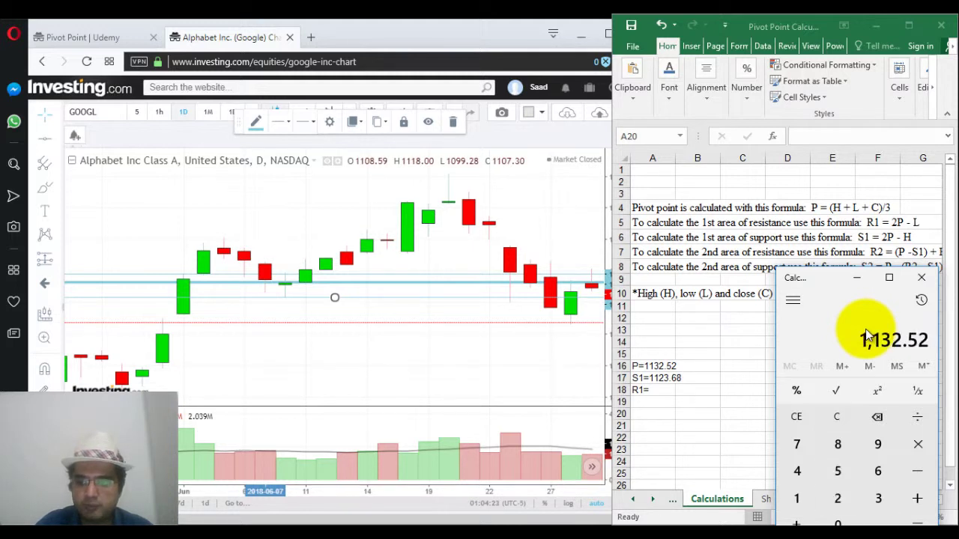
{"action": "type", "text": "*2=-"}
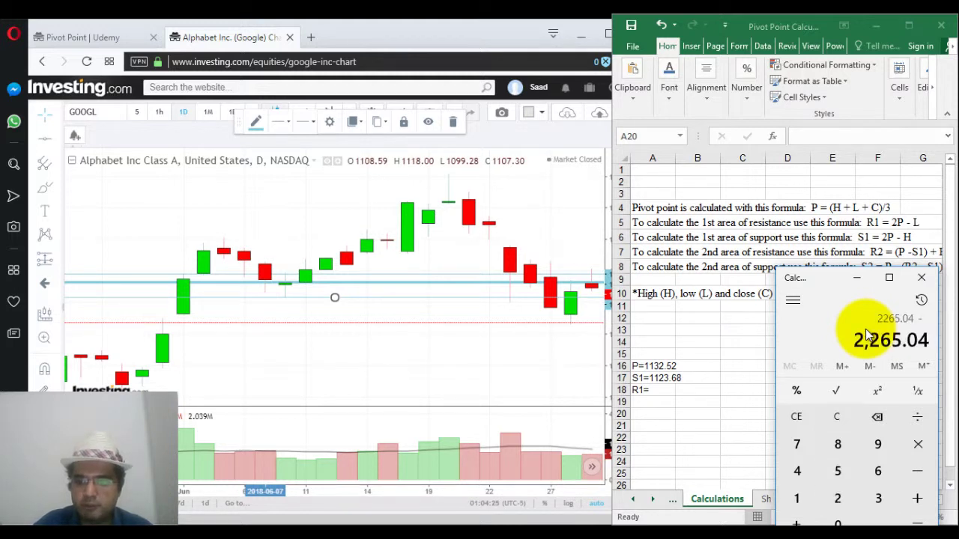
{"action": "type", "text": "1127.02="}
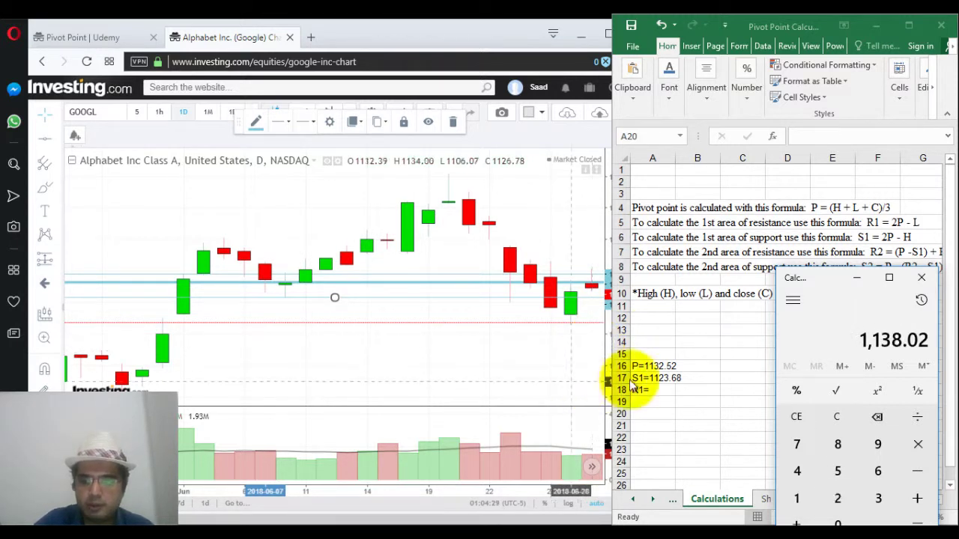
Step: Complete the first resistance entry in cell A18 of the Excel sheet as R1=1138.02
{"action": "left_click", "coordinate": [659, 387]}
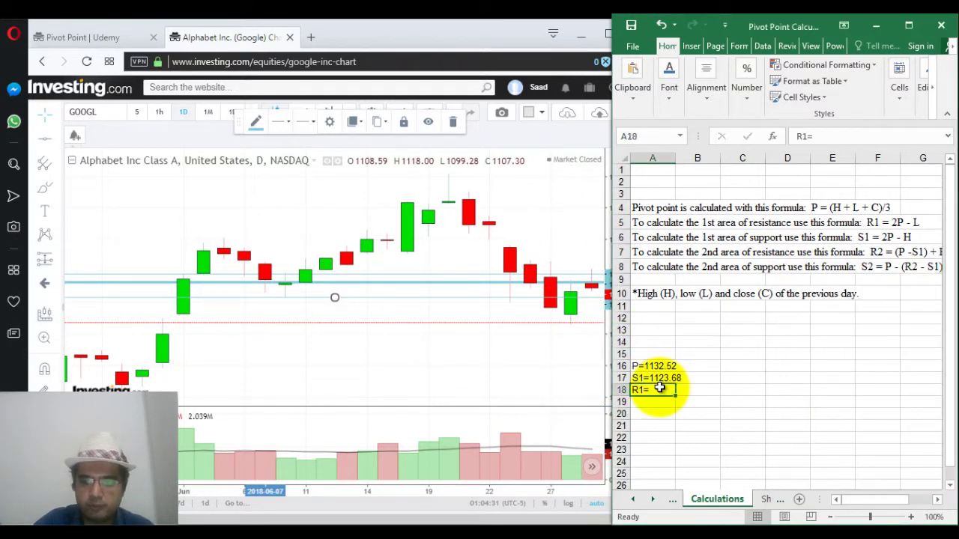
{"action": "double_click", "coordinate": [660, 388]}
{"action": "type", "text": "11"}
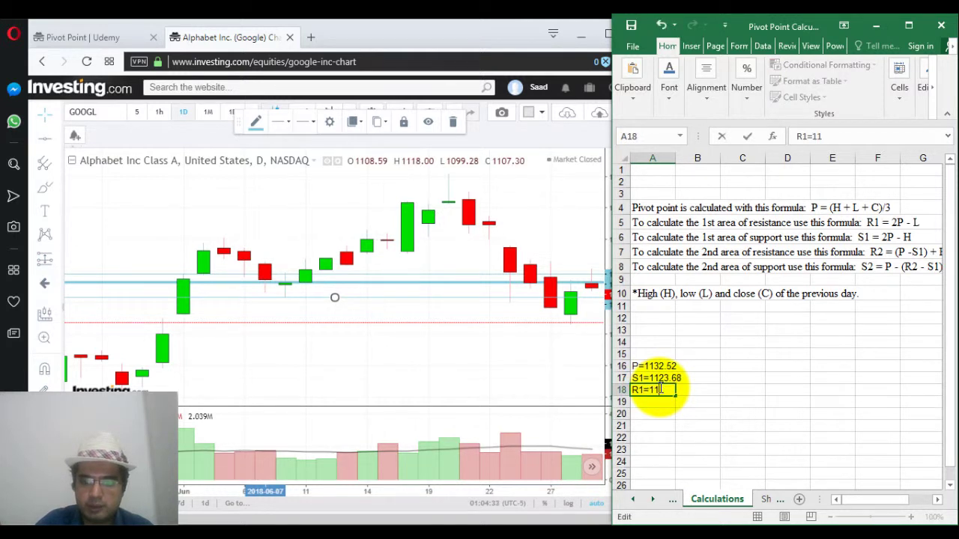
{"action": "type", "text": "38.02"}
{"action": "key", "text": "Return"}
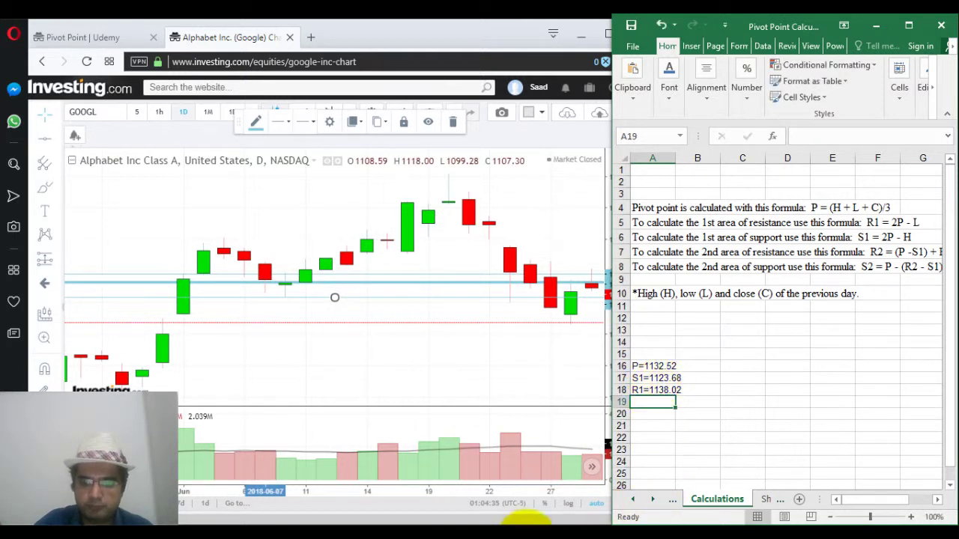
Step: Enter the labels R2= in cell A19 and S2= in cell A20 for the second resistance and support
{"action": "left_click", "coordinate": [549, 534]}
{"action": "left_click", "coordinate": [651, 397]}
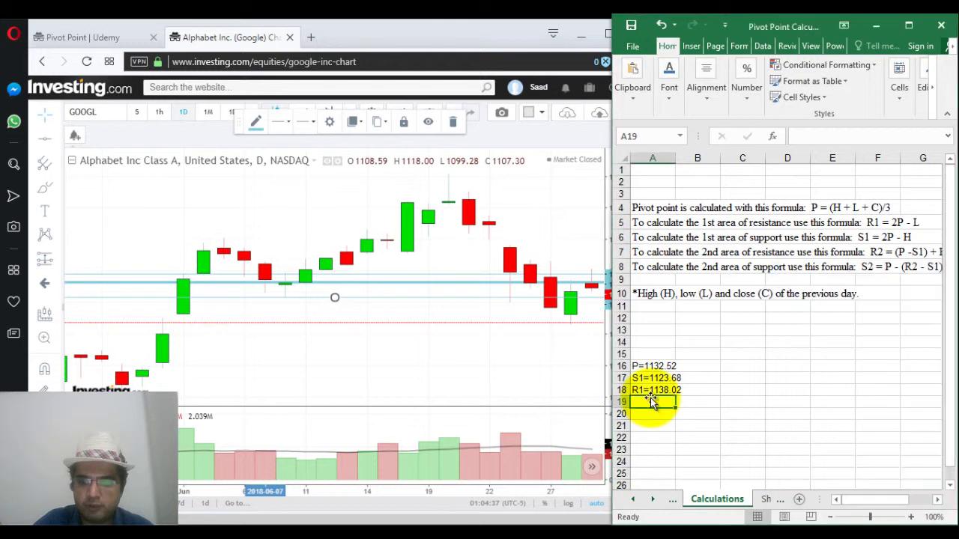
{"action": "type", "text": "R2="}
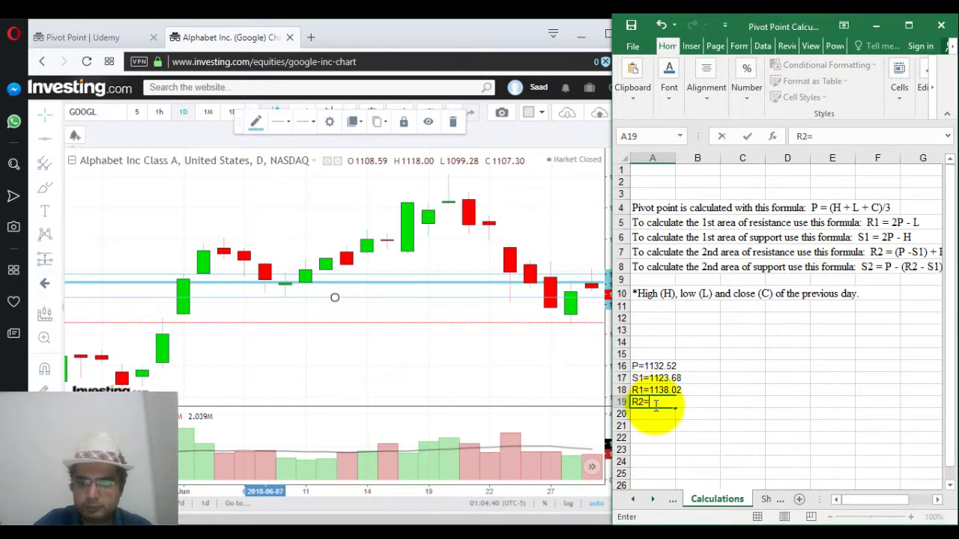
{"action": "key", "text": "Return"}
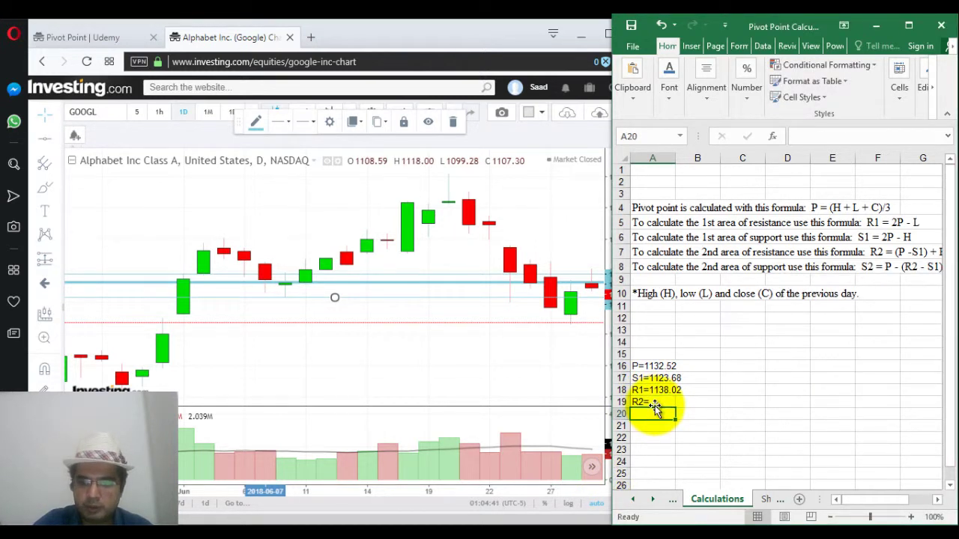
{"action": "type", "text": "S2="}
{"action": "key", "text": "Return"}
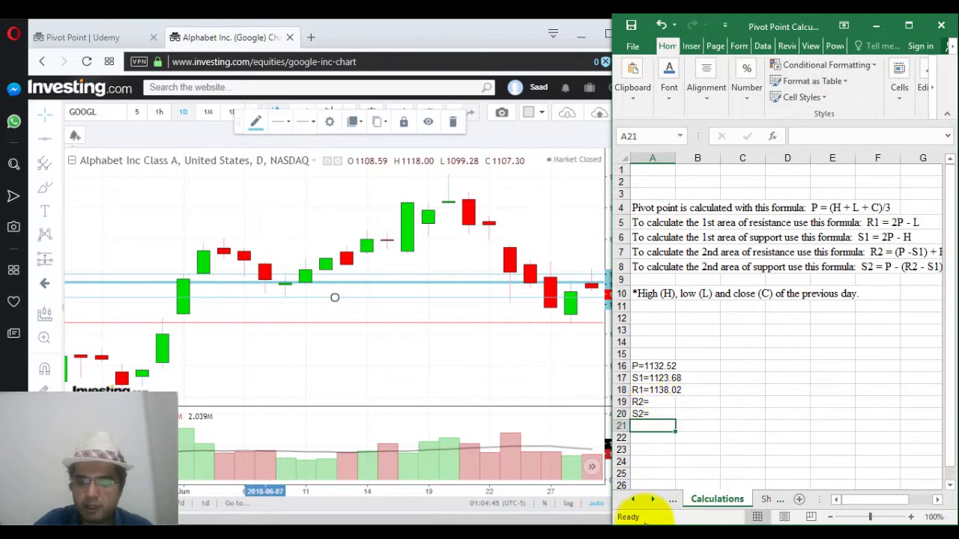
Step: Calculate the second resistance in the Calculator as 1132.52 minus 1123.68, plus the last candle's high, 1141.36
{"action": "left_click", "coordinate": [558, 523]}
{"action": "key", "text": "Escape"}
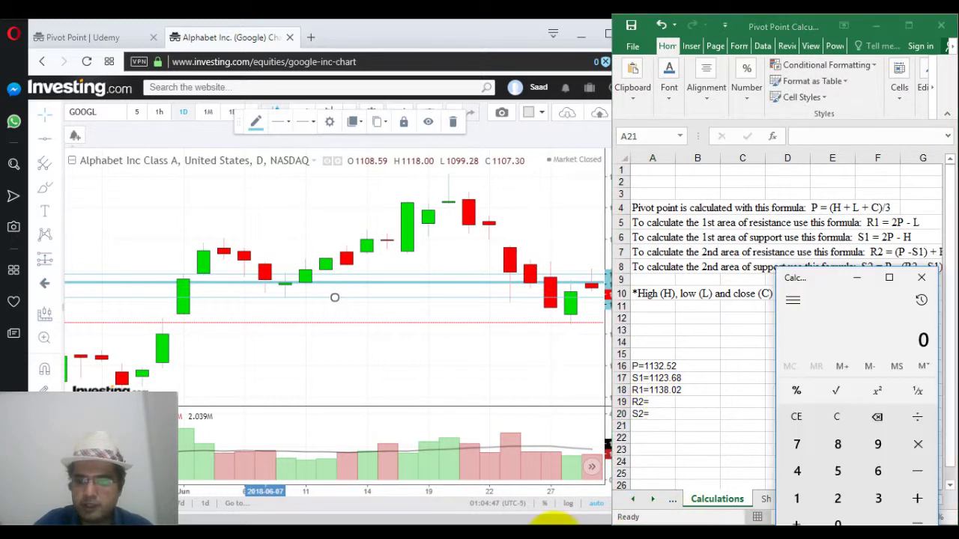
{"action": "type", "text": "1132.52"}
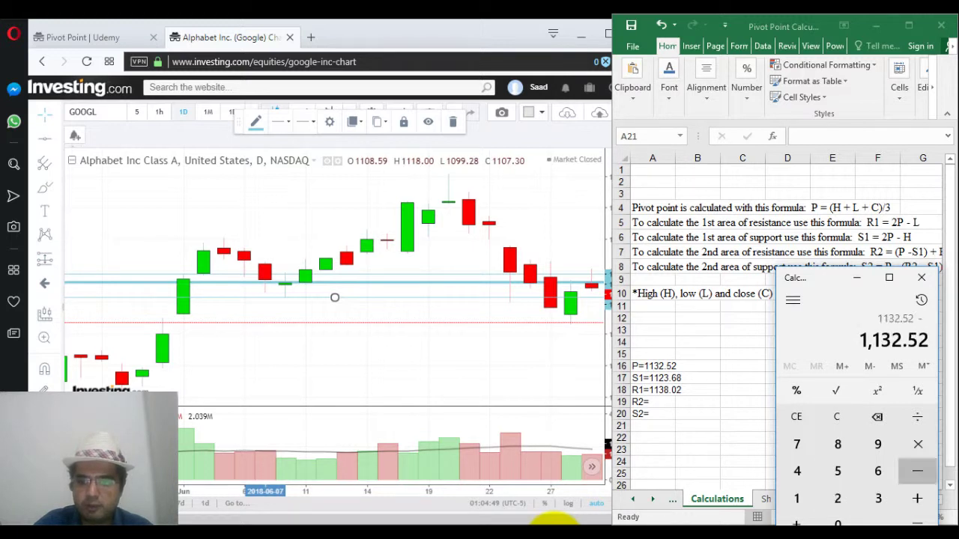
{"action": "type", "text": "-1123.68"}
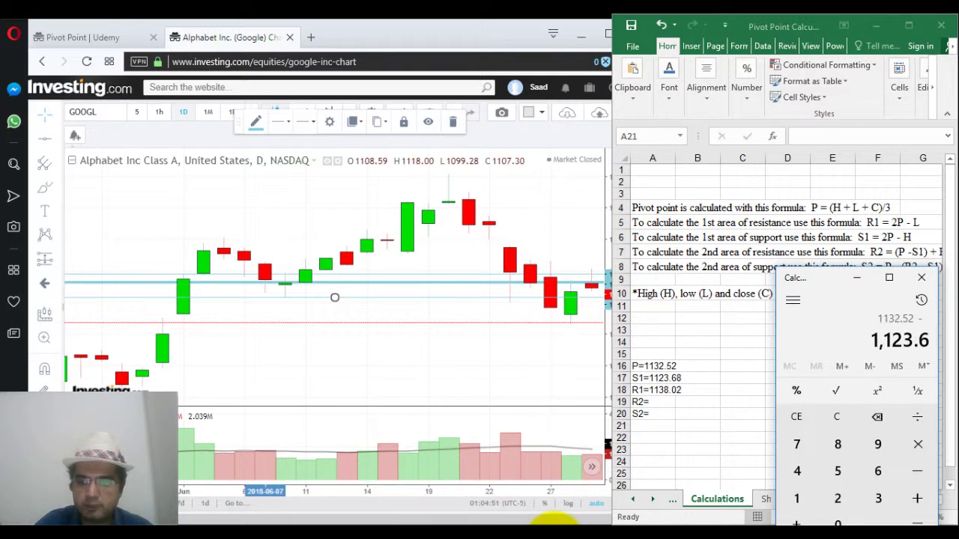
{"action": "key", "text": "Return"}
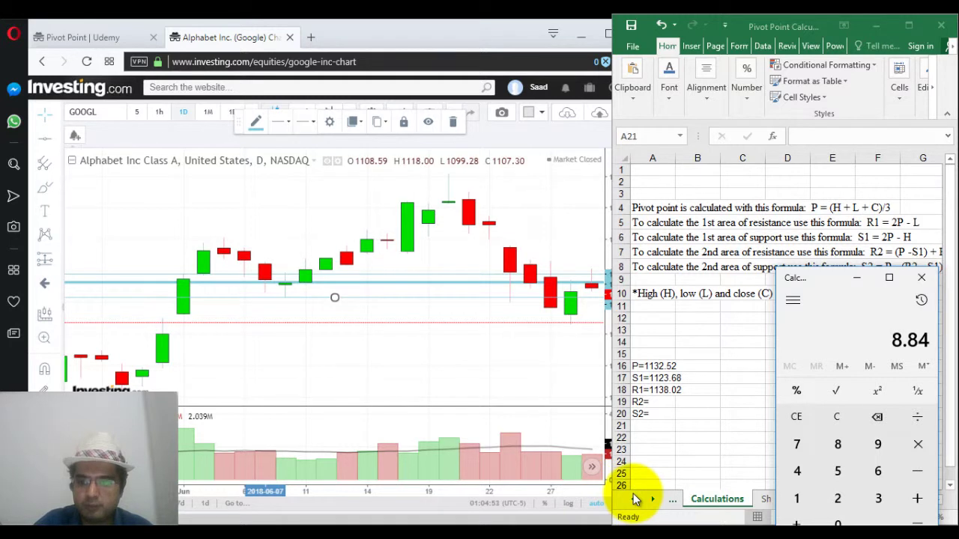
{"action": "type", "text": "+"}
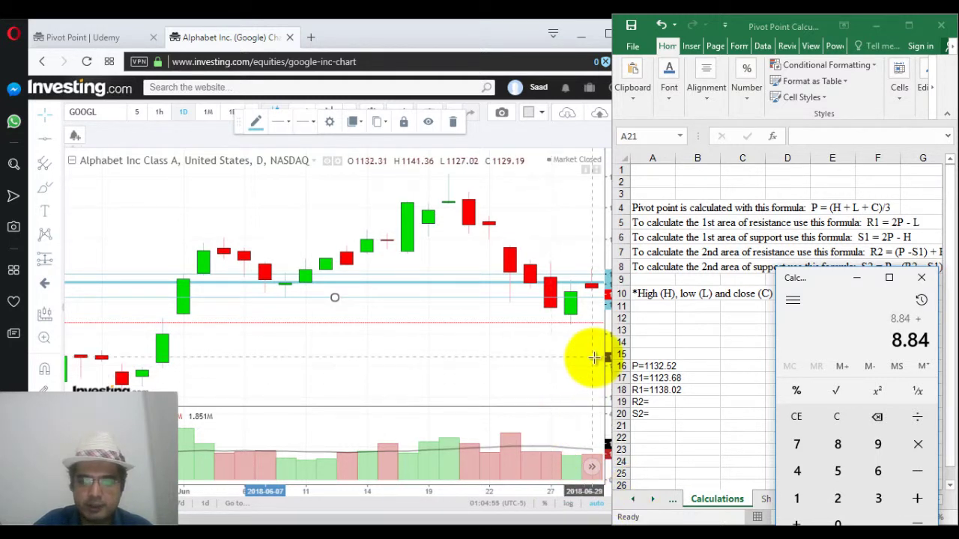
{"action": "type", "text": "1141.36"}
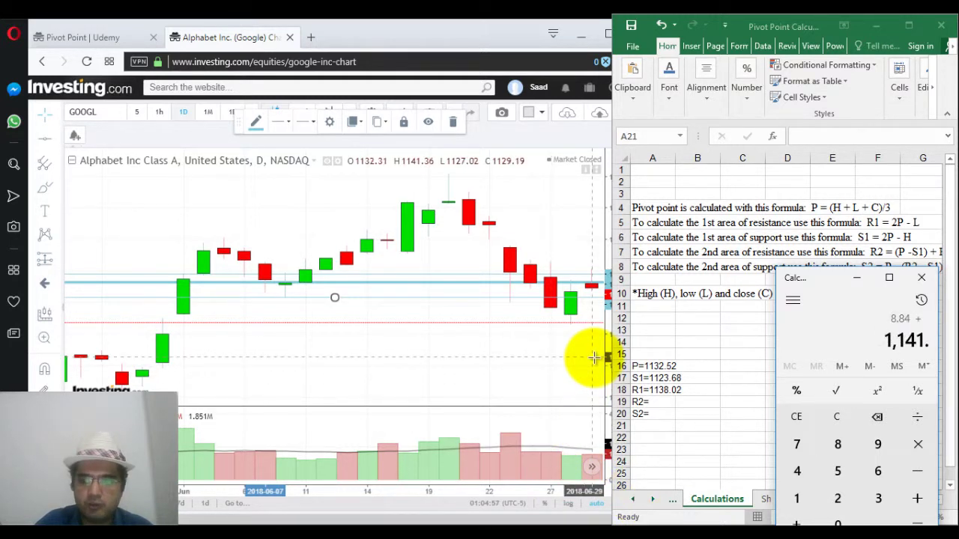
{"action": "key", "text": "Return"}
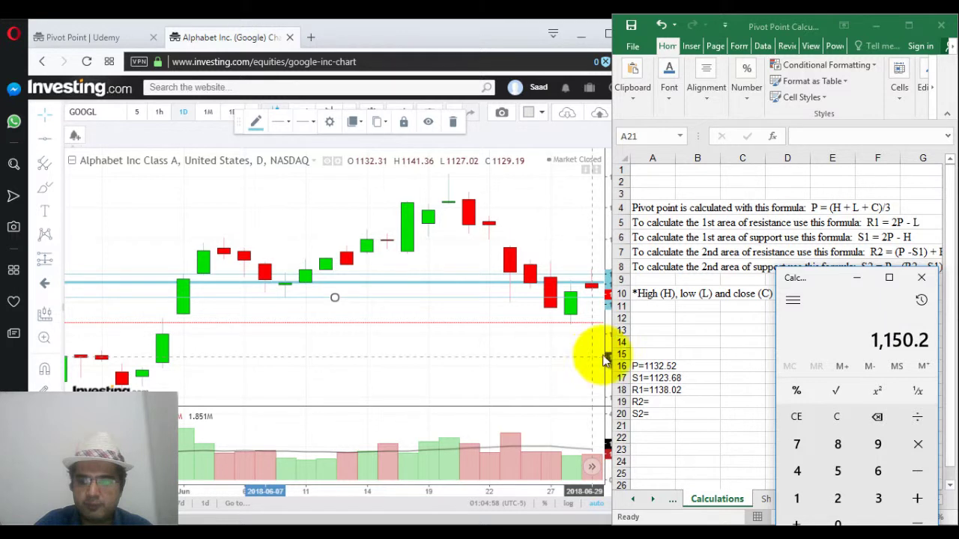
Step: Complete the second resistance entry in cell A19 of the Excel sheet as R2=1150.2
{"action": "key", "text": "alt+Tab"}
{"action": "double_click", "coordinate": [663, 402]}
{"action": "type", "text": "11"}
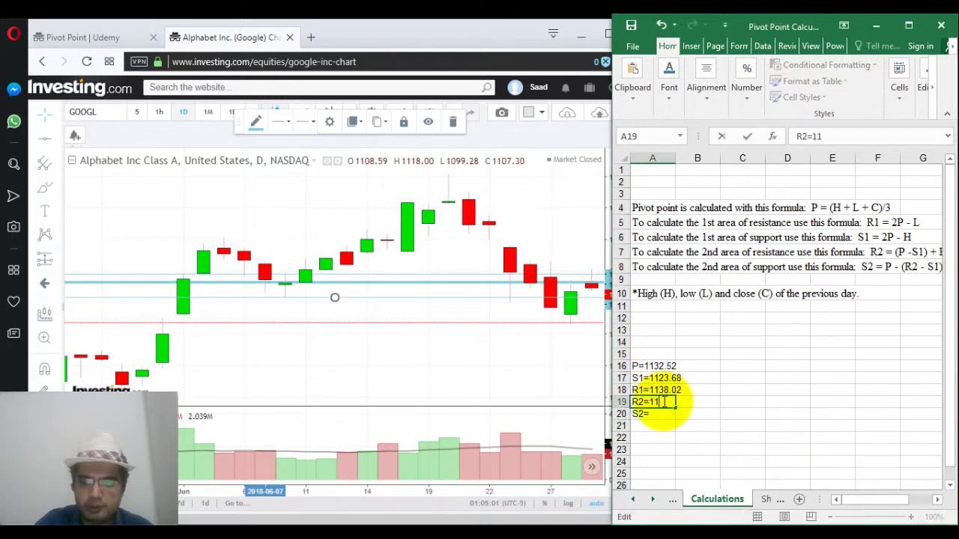
{"action": "type", "text": "50.2"}
{"action": "key", "text": "Return"}
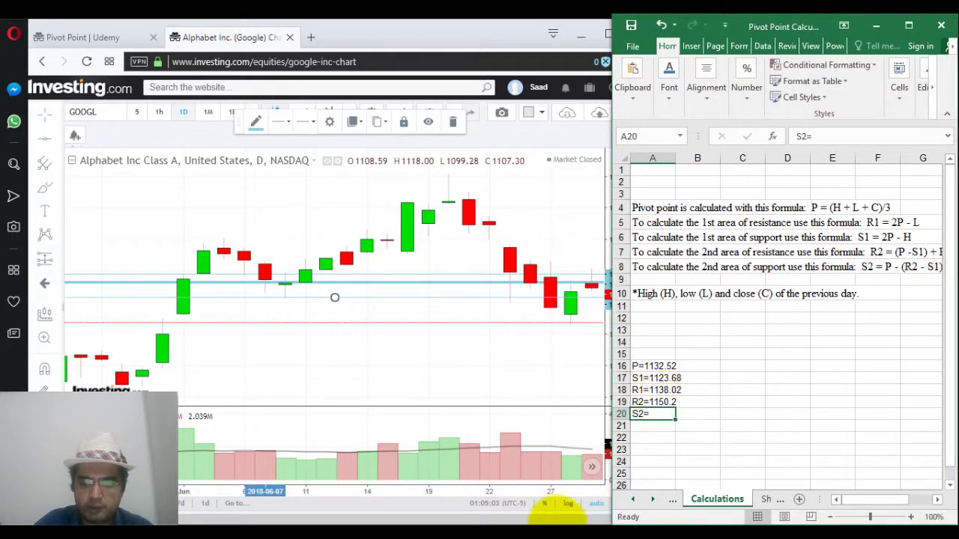
Step: Draw a horizontal line on the daily chart in the browser at about 1150.17 for the second resistance
{"action": "left_click", "coordinate": [555, 519]}
{"action": "left_click", "coordinate": [546, 364]}
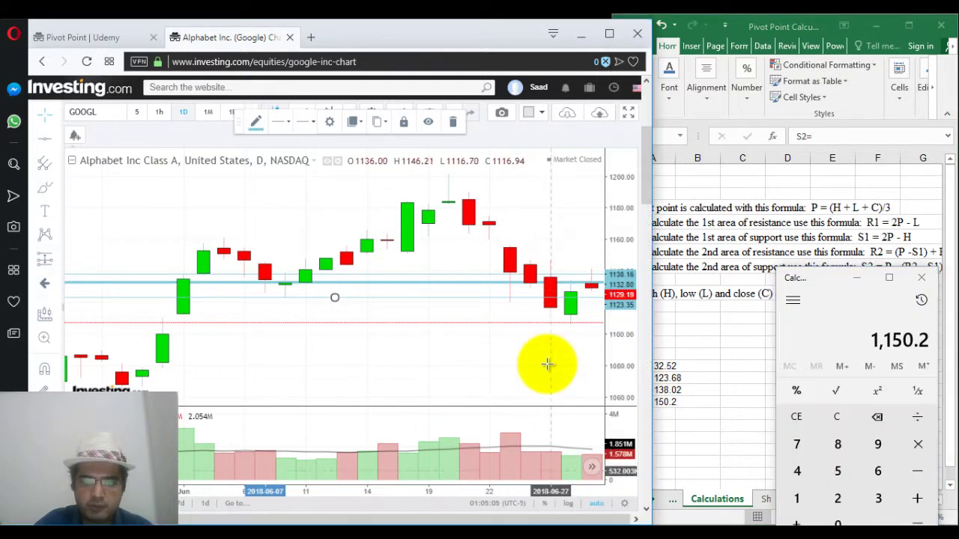
{"action": "left_click", "coordinate": [59, 142]}
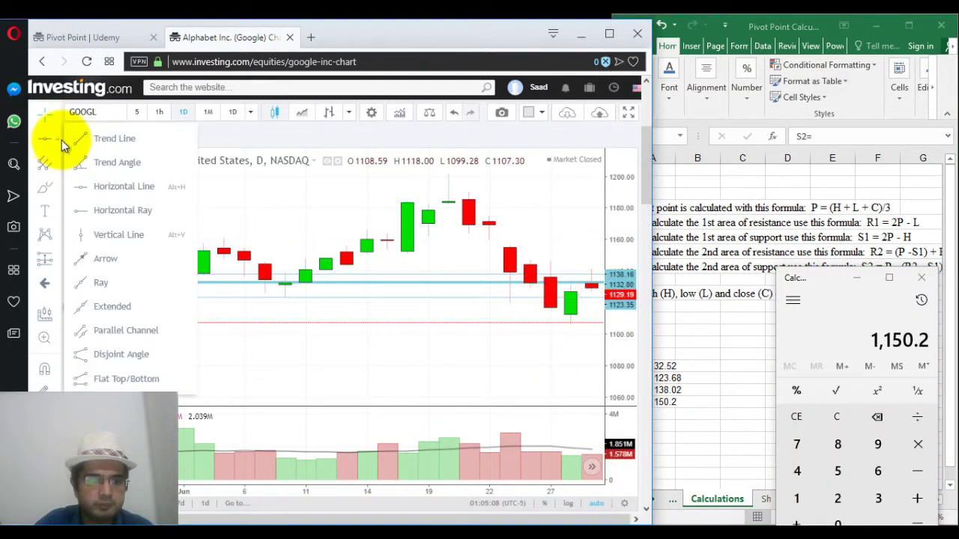
{"action": "left_click", "coordinate": [135, 185]}
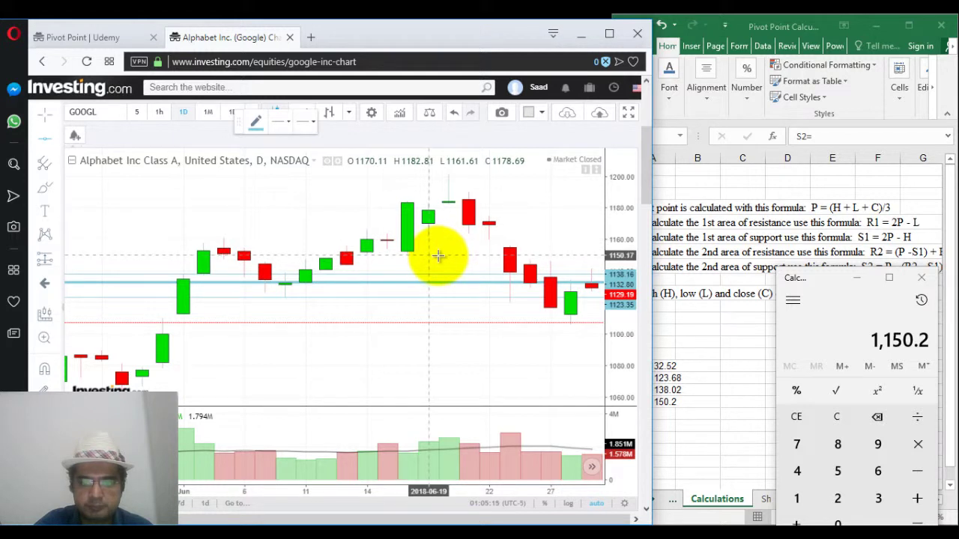
{"action": "left_click", "coordinate": [438, 256]}
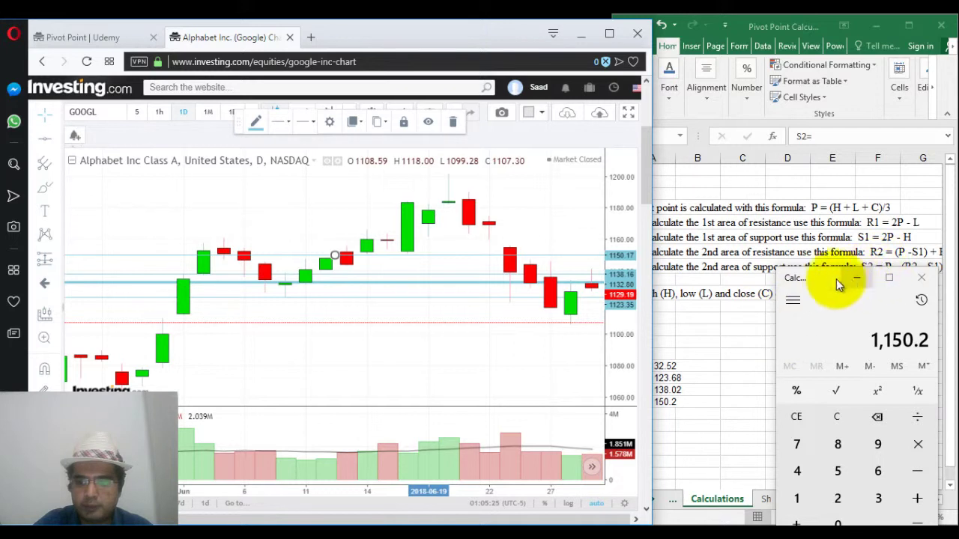
Step: Clear the Calculator and subtract the first support, 1123.68, from the second resistance, 1150.2, for the second support formula
{"action": "left_click_drag", "start_coordinate": [828, 278], "coordinate": [830, 293]}
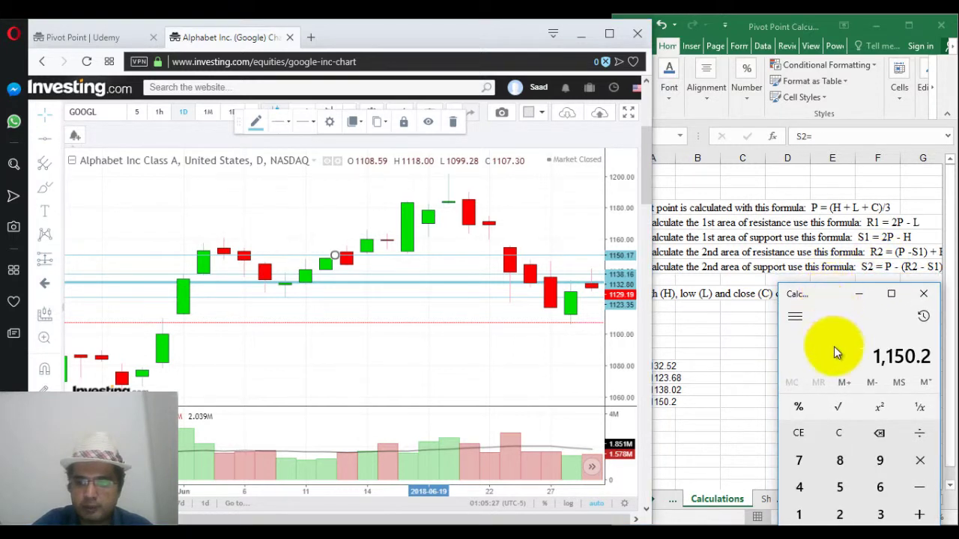
{"action": "left_click", "coordinate": [764, 375]}
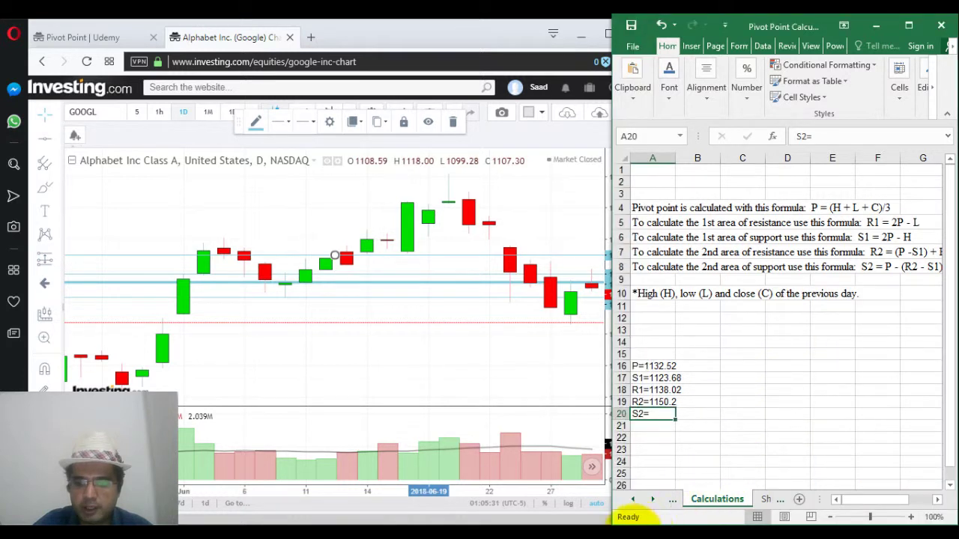
{"action": "mouse_move", "coordinate": [551, 523]}
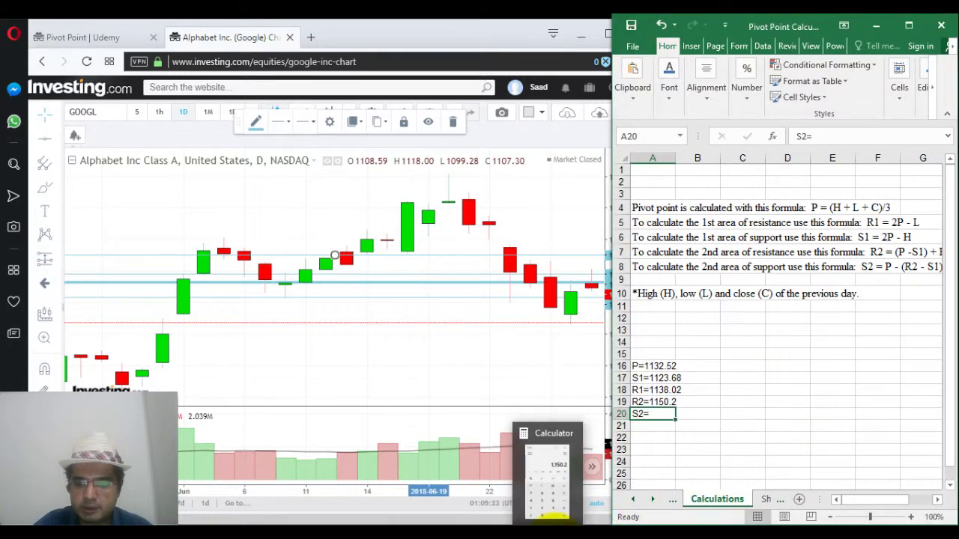
{"action": "left_click", "coordinate": [553, 515]}
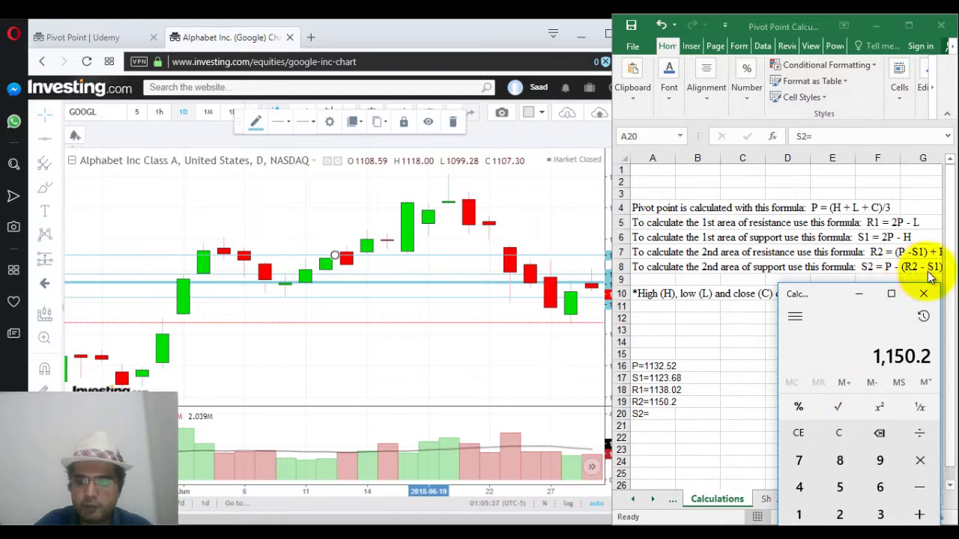
{"action": "key", "text": "Escape"}
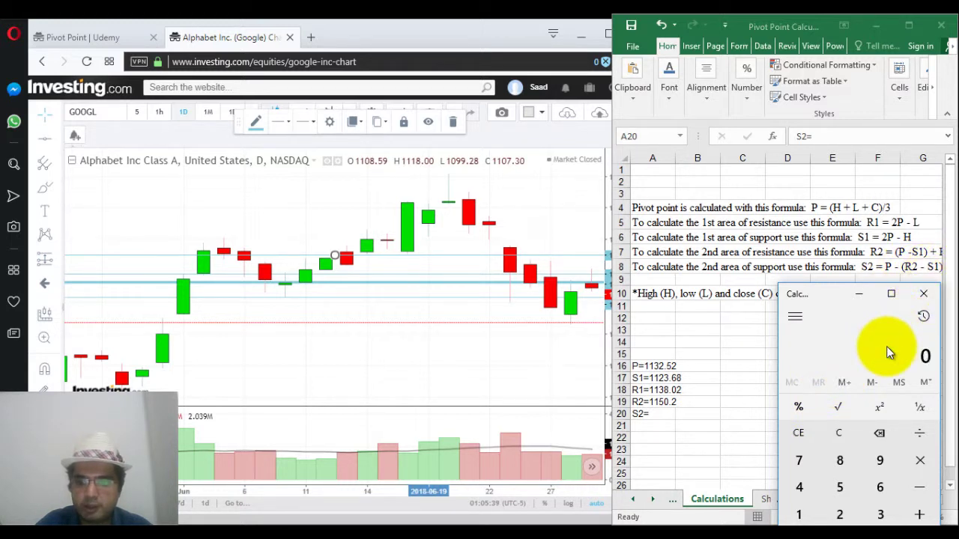
{"action": "type", "text": "1150.2"}
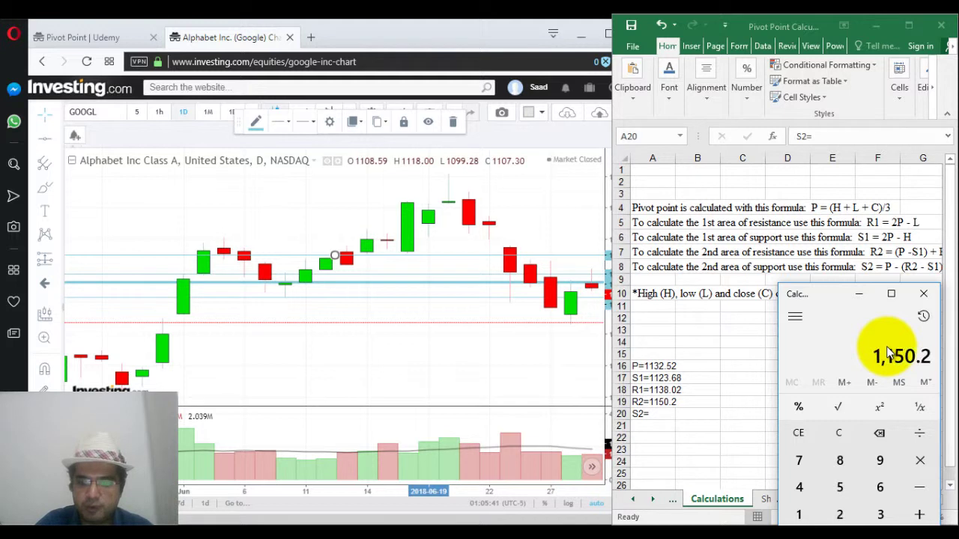
{"action": "key", "text": "minus"}
{"action": "type", "text": "1123.68"}
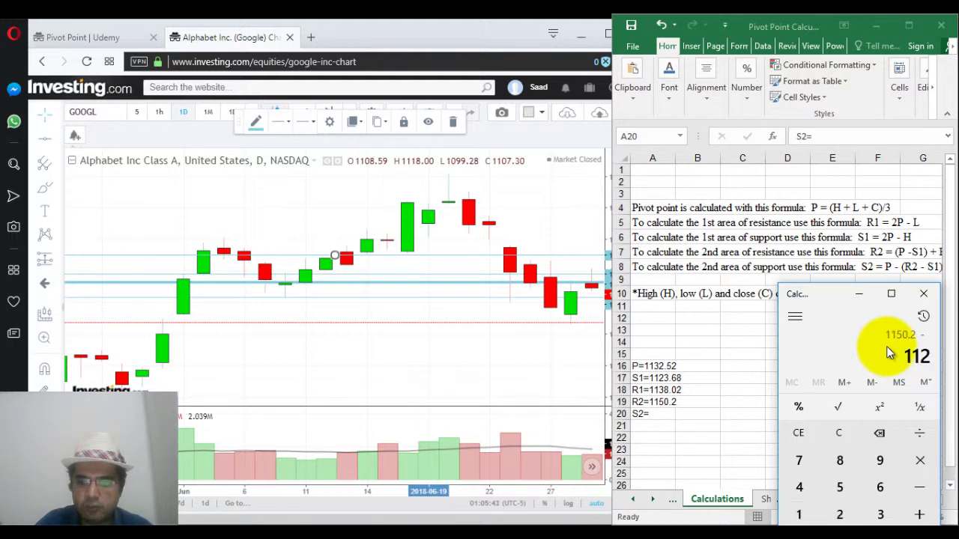
{"action": "key", "text": "Return"}
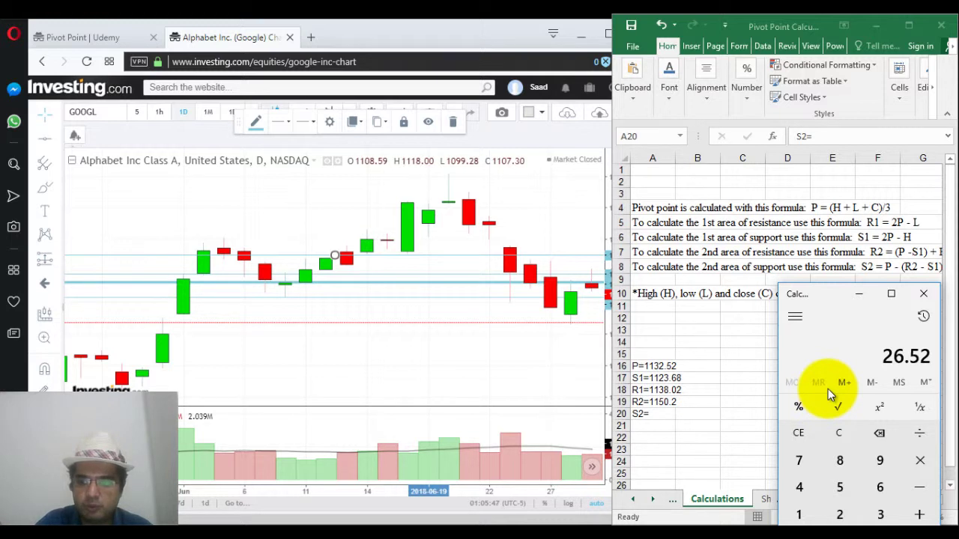
Step: Clear the Calculator and subtract 26.52 from the pivot point, 1132.52, for the second support
{"action": "key", "text": "Escape"}
{"action": "type", "text": "1132.52"}
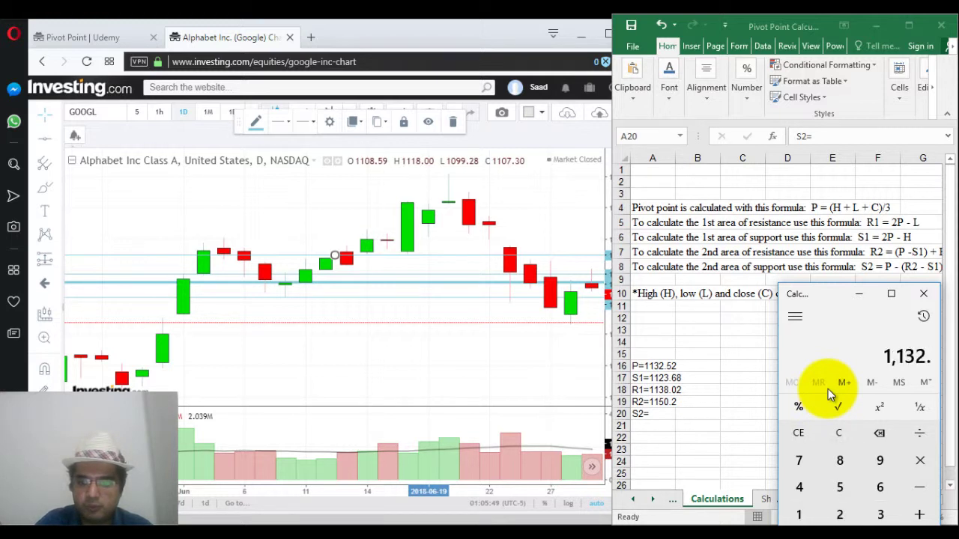
{"action": "type", "text": "-26.52"}
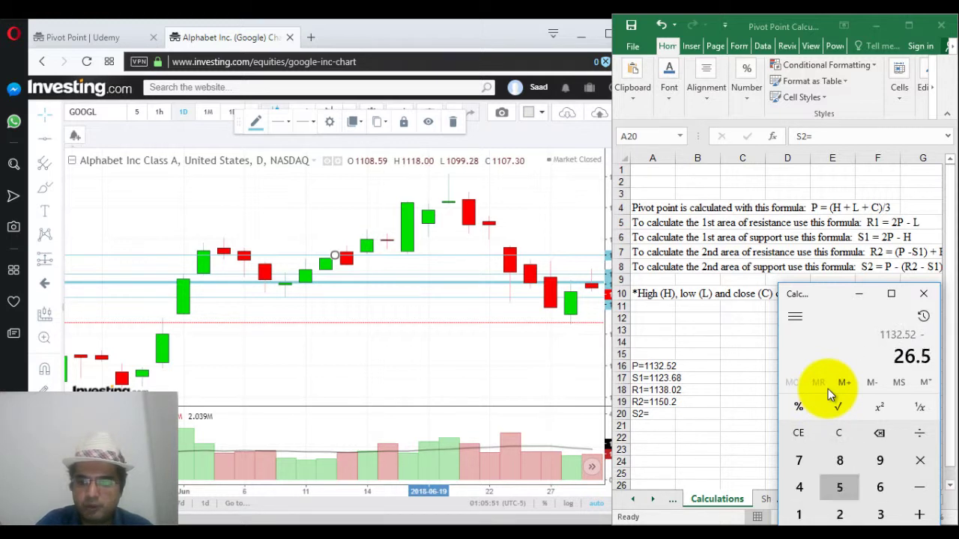
{"action": "key", "text": "Return"}
Step: Complete the second support entry in cell A20 of the Excel sheet as S2=1106
{"action": "left_click", "coordinate": [659, 417]}
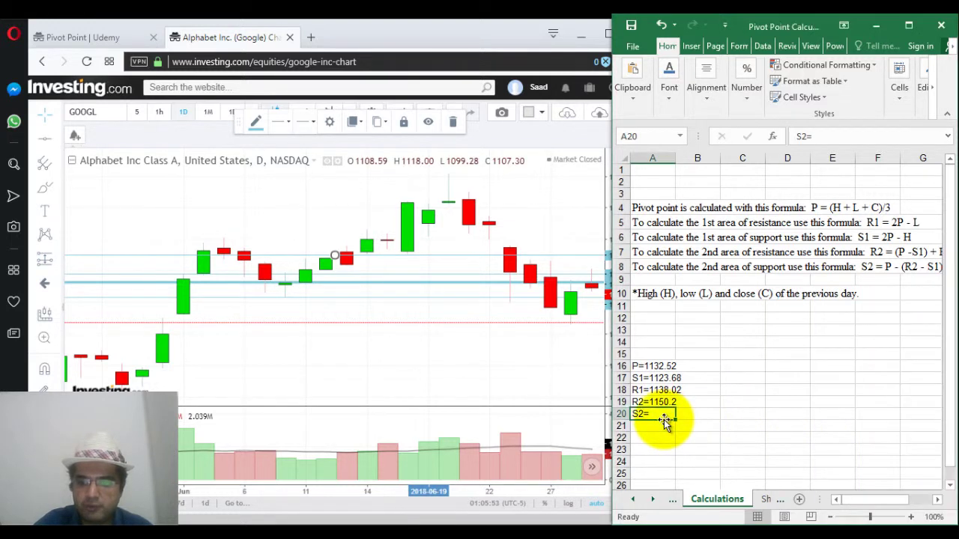
{"action": "double_click", "coordinate": [658, 417]}
{"action": "type", "text": "1106"}
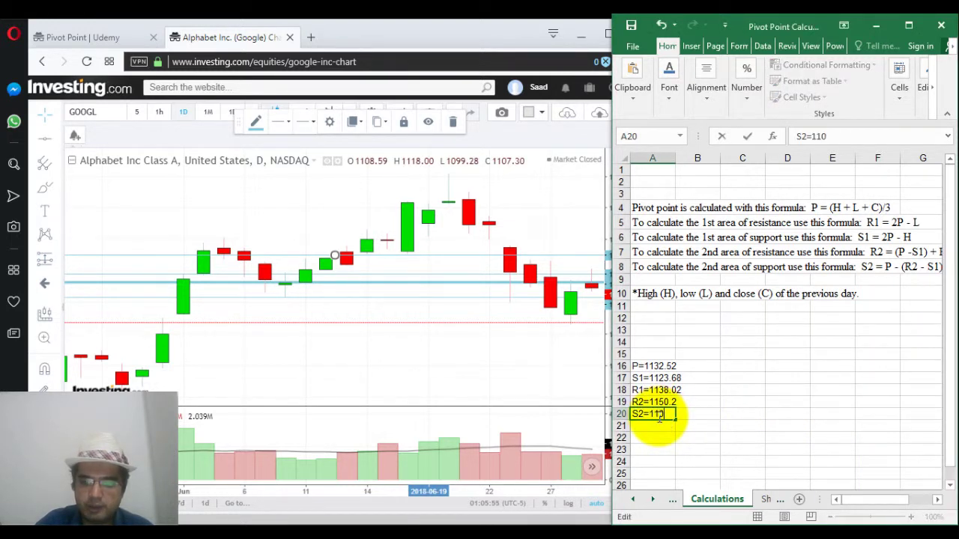
{"action": "key", "text": "Return"}
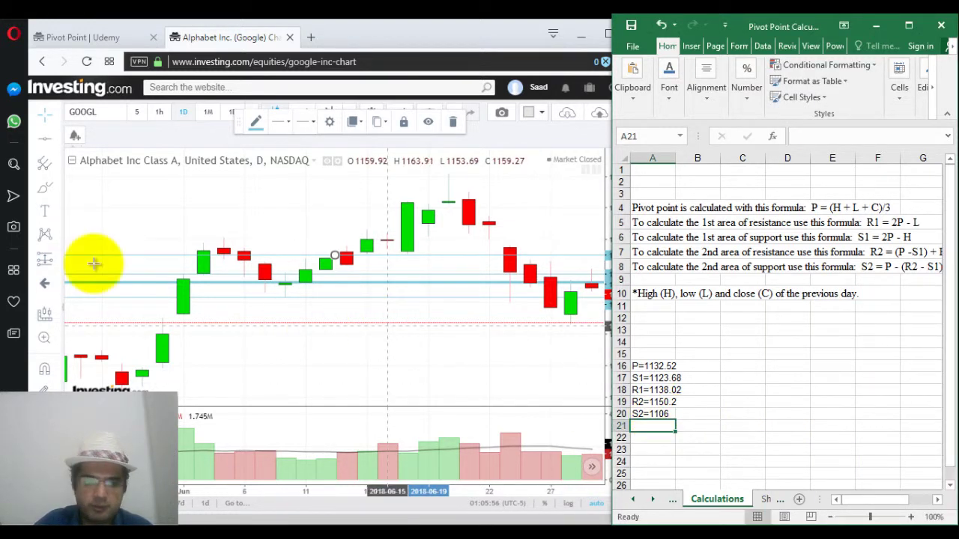
Step: Draw a horizontal line on the daily chart in the browser at about 1106.14 for the second support
{"action": "left_click", "coordinate": [41, 137]}
{"action": "left_click", "coordinate": [55, 140]}
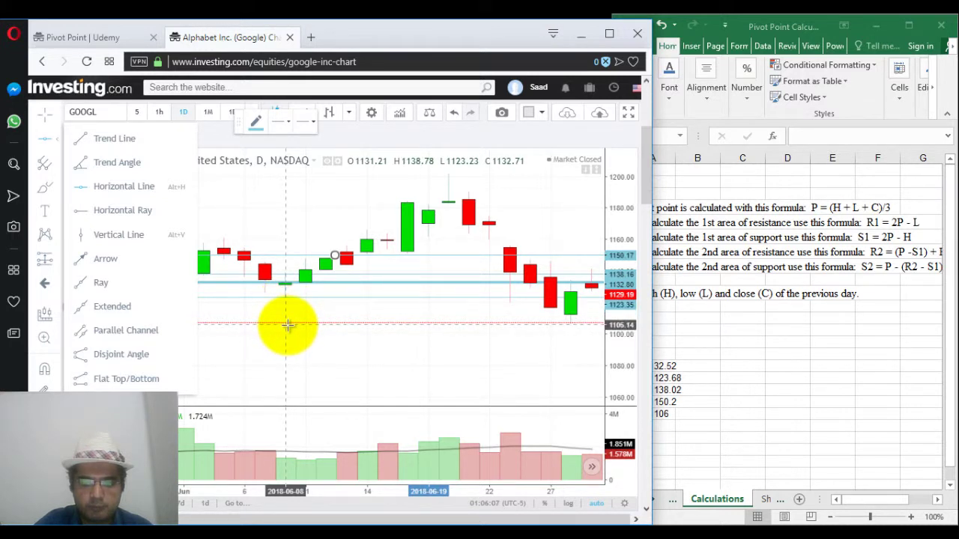
{"action": "left_click", "coordinate": [289, 325]}
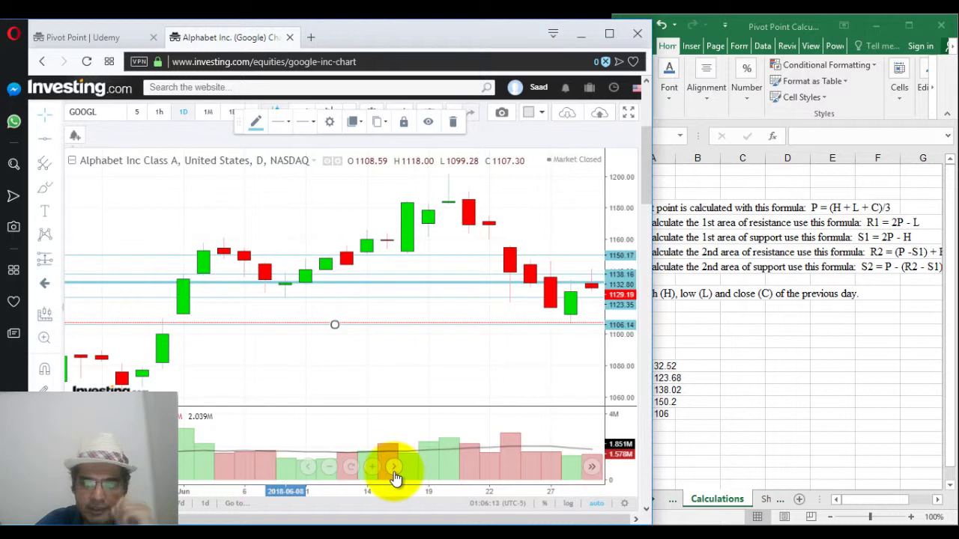
Step: Advance the daily chart by one candle to 2 July 2018 and dismiss the Trade Cast notification
{"action": "left_click", "coordinate": [394, 467]}
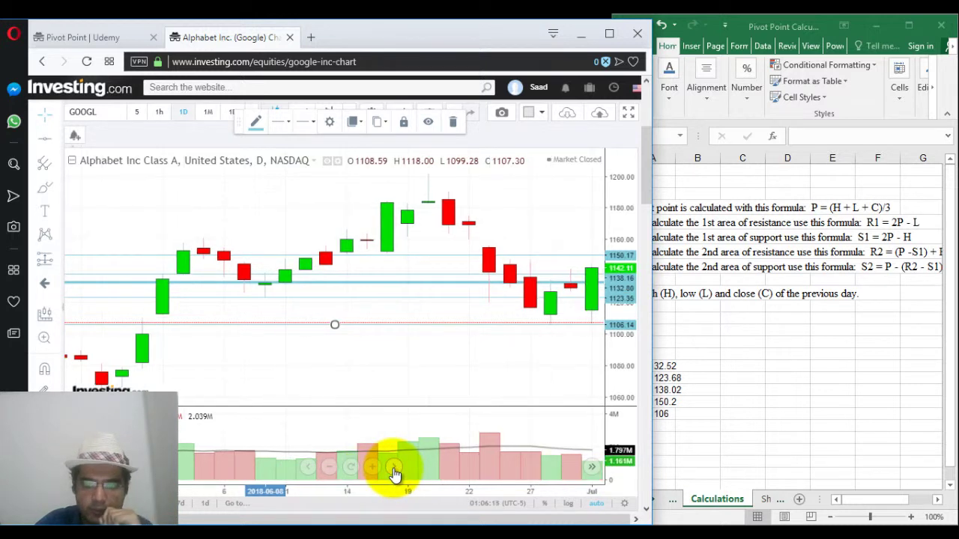
{"action": "left_click", "coordinate": [592, 332]}
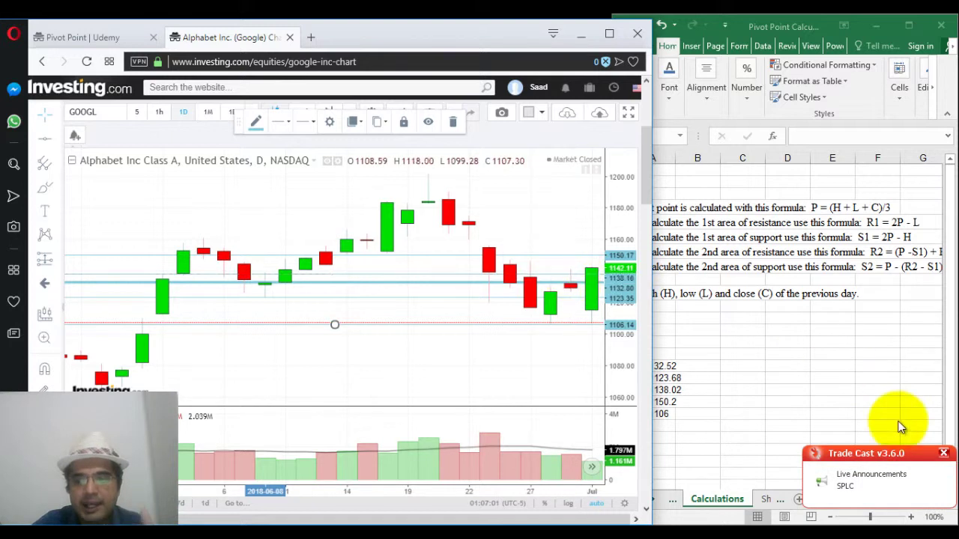
{"action": "left_click", "coordinate": [944, 454]}
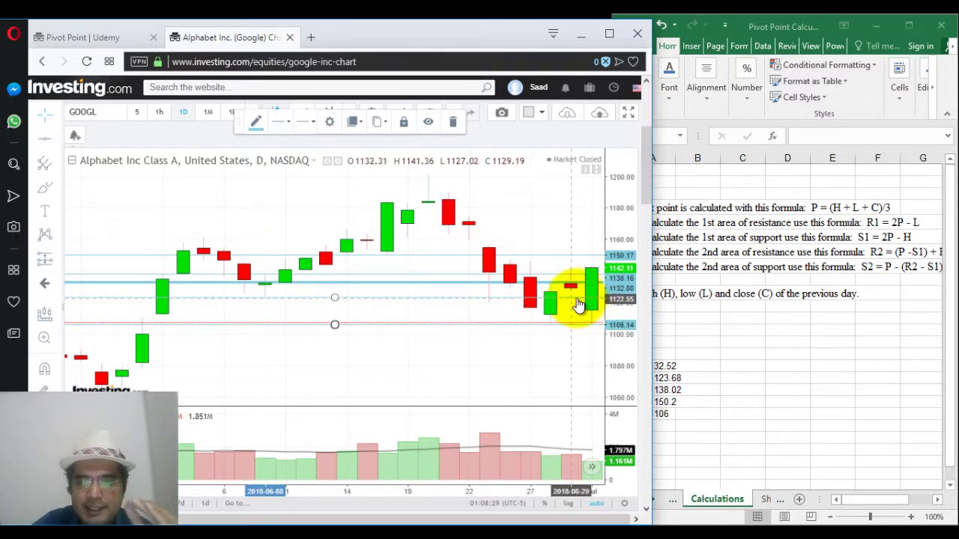
Step: Switch to the Excel sheet and review the recorded pivot, support and resistance levels in cells A16 to A20
{"action": "left_click", "coordinate": [671, 391]}
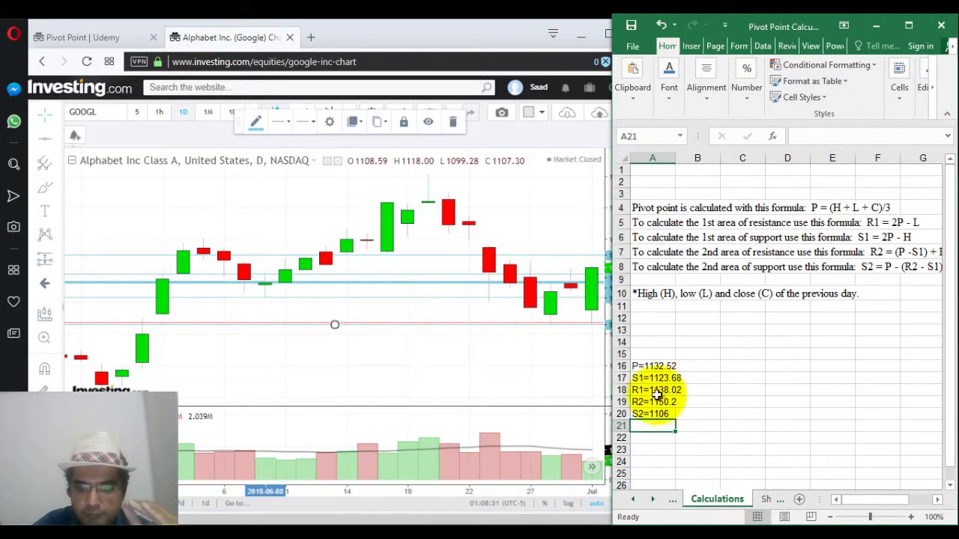
{"action": "left_click", "coordinate": [656, 380]}
{"action": "left_click", "coordinate": [665, 413]}
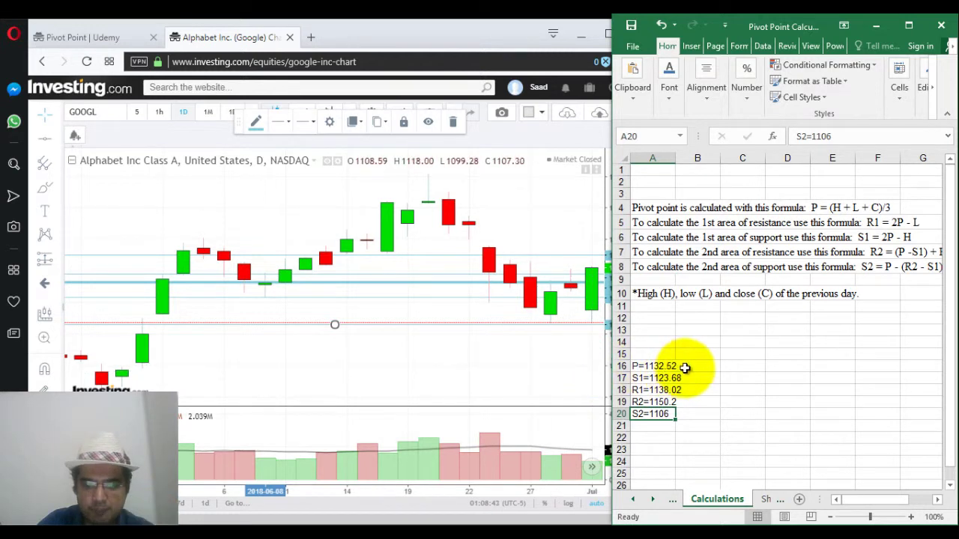
{"action": "left_click", "coordinate": [690, 367]}
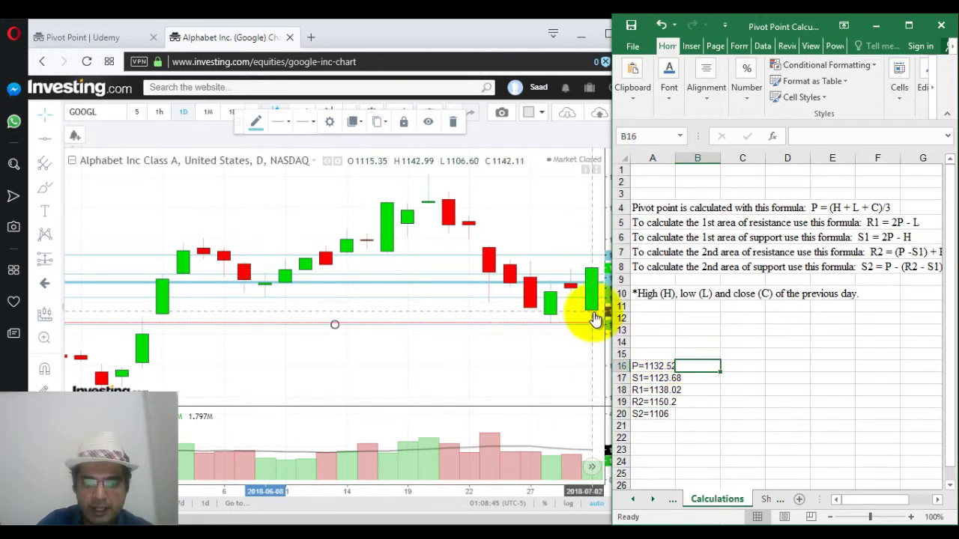
{"action": "left_click", "coordinate": [547, 530]}
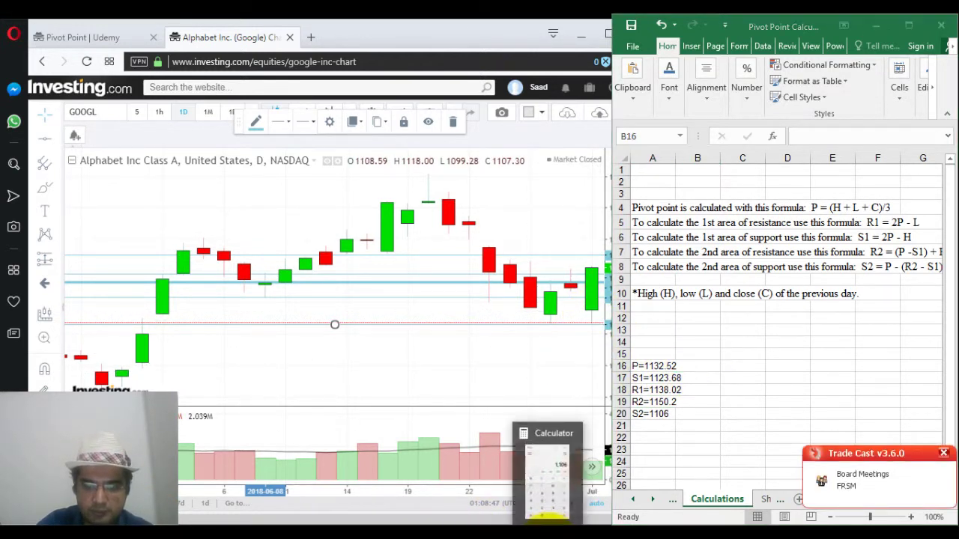
{"action": "left_click", "coordinate": [707, 353]}
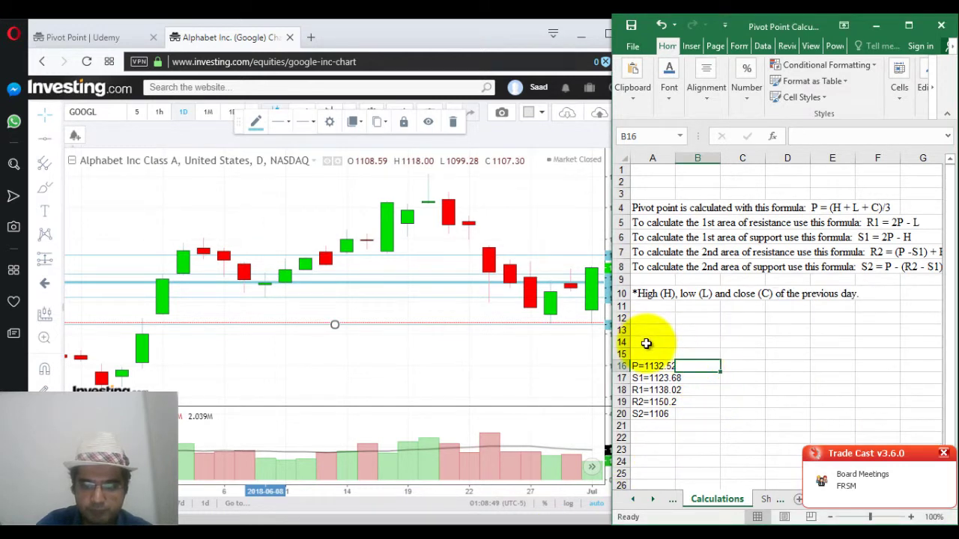
Step: Enter the newest candle's high in cell A14 as H=1142.99
{"action": "left_click", "coordinate": [648, 343]}
{"action": "type", "text": "O"}
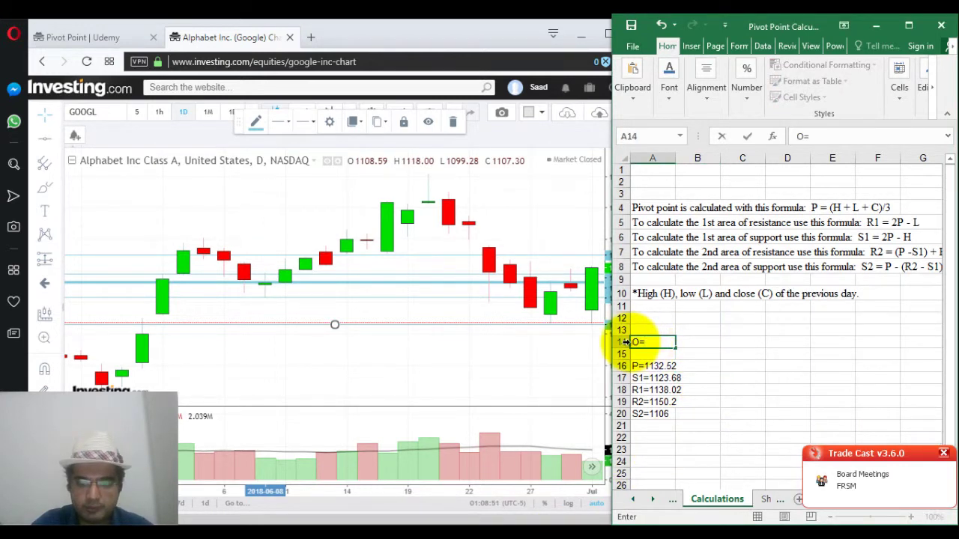
{"action": "key", "text": "BackSpace"}
{"action": "type", "text": "H="}
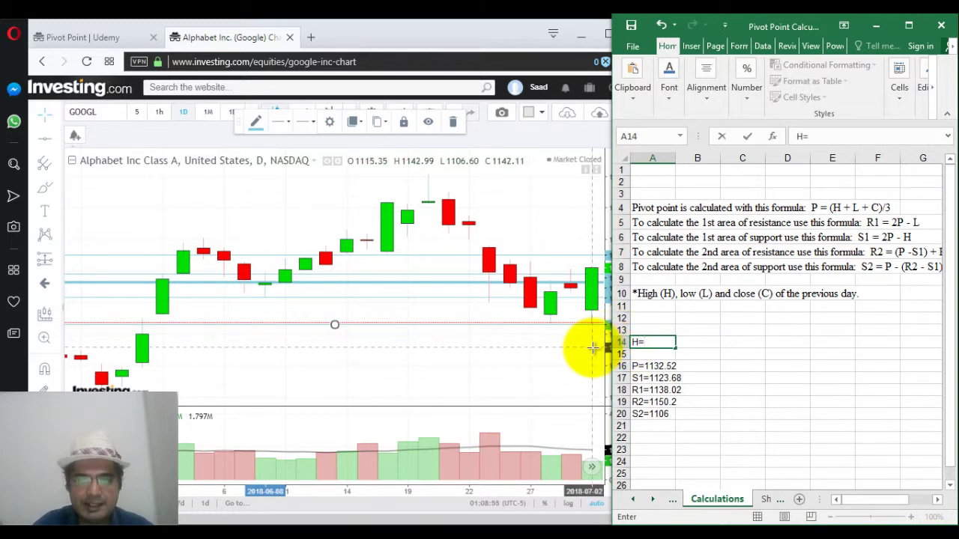
{"action": "type", "text": "1142.99"}
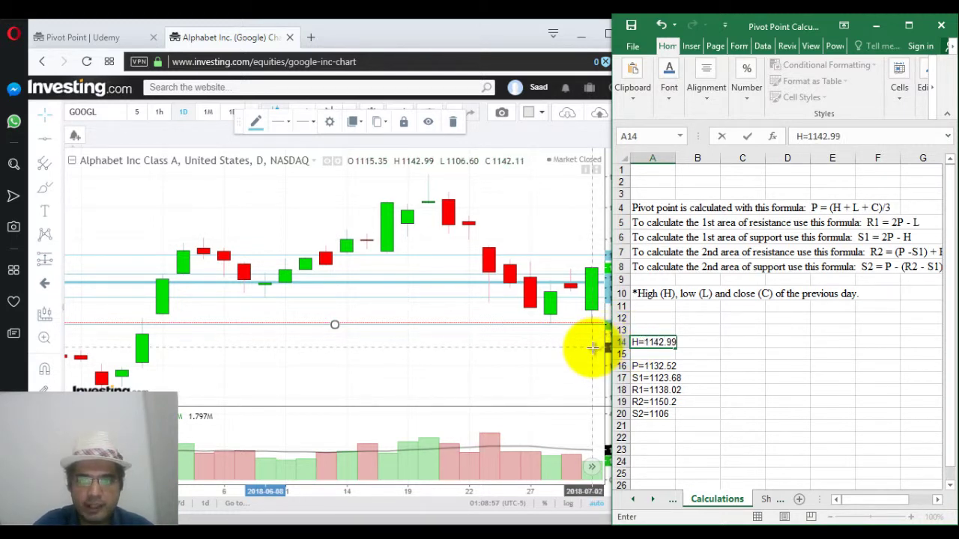
Step: Enter the newest candle's low in cell B14 as L=1106.6
{"action": "key", "text": "Tab"}
{"action": "type", "text": "L"}
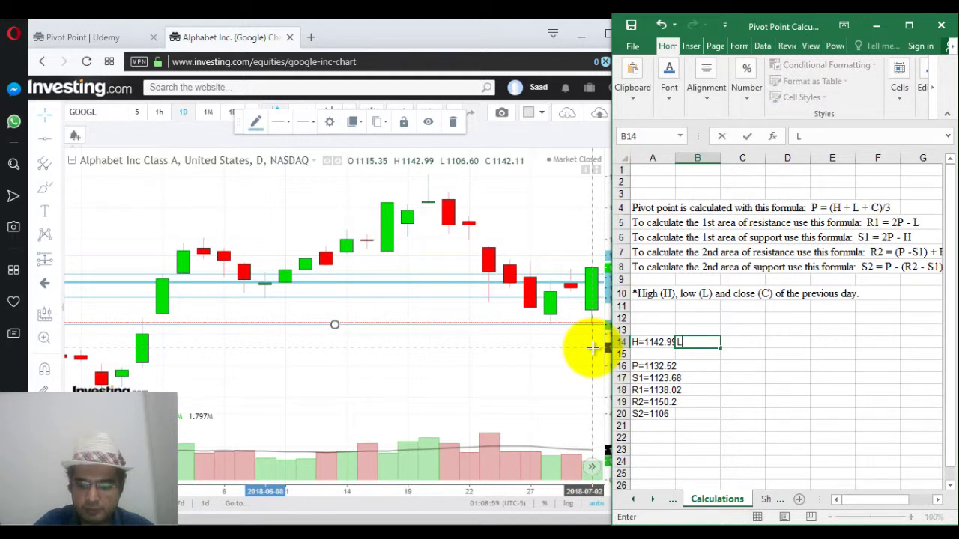
{"action": "type", "text": "="}
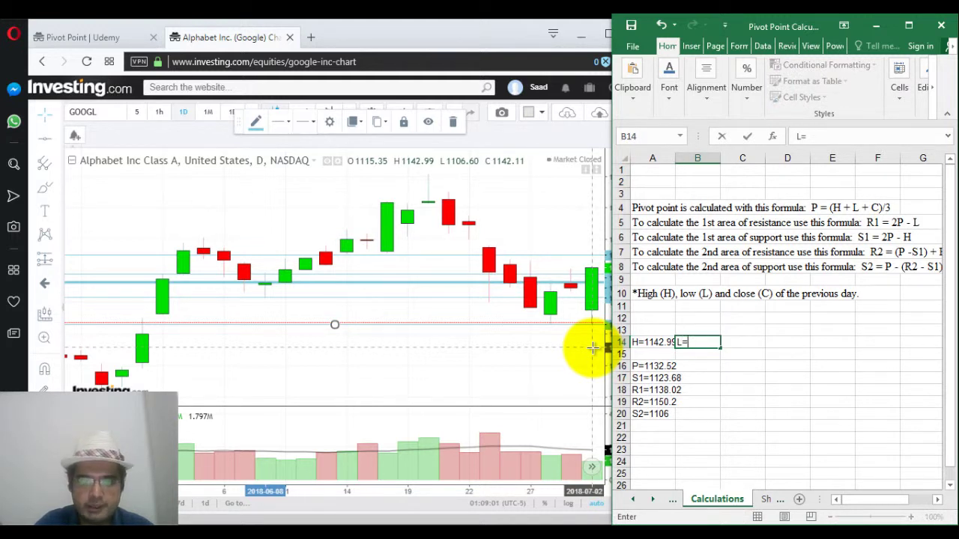
{"action": "type", "text": "1106.6"}
{"action": "key", "text": "Return"}
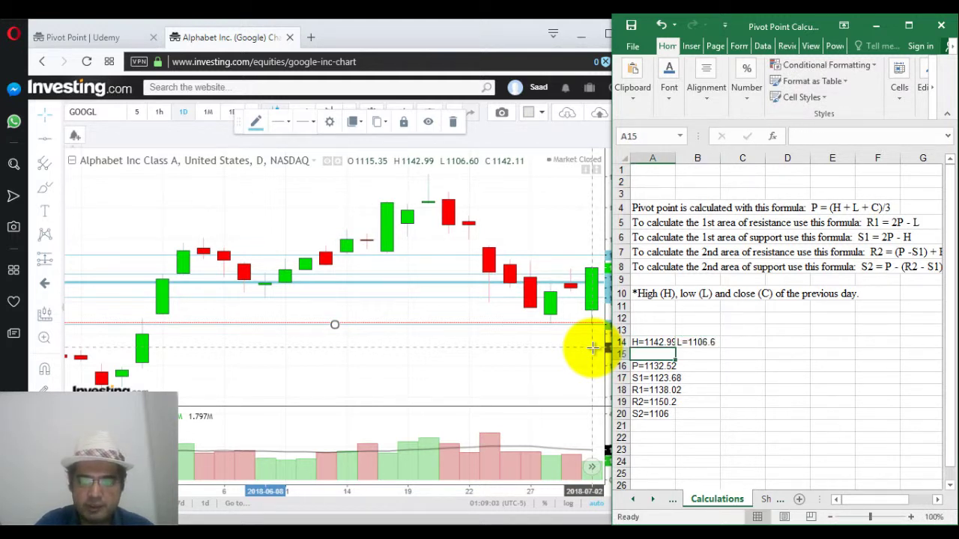
Step: Enter the newest candle's close in cell C14 as C=1142.11
{"action": "key", "text": "Up"}
{"action": "key", "text": "Right"}
{"action": "key", "text": "Right"}
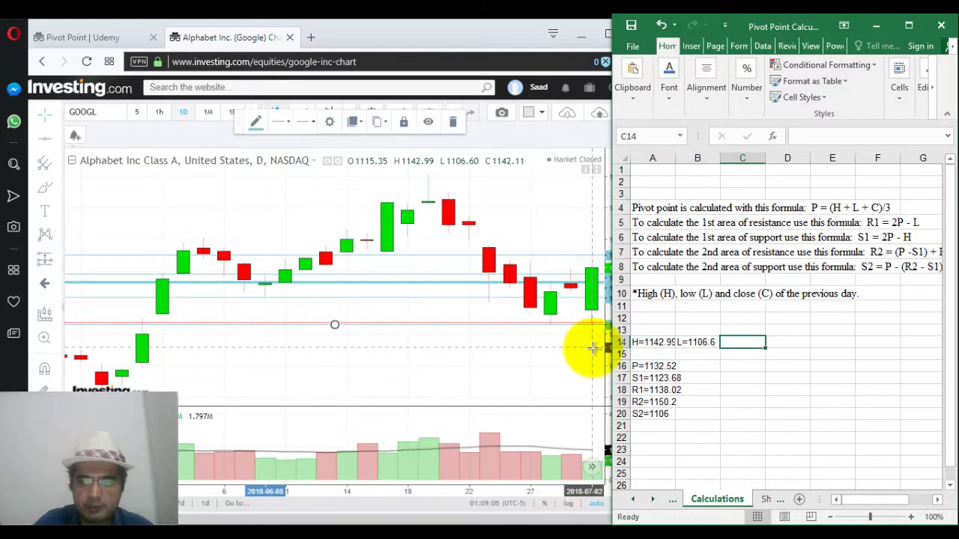
{"action": "type", "text": "C="}
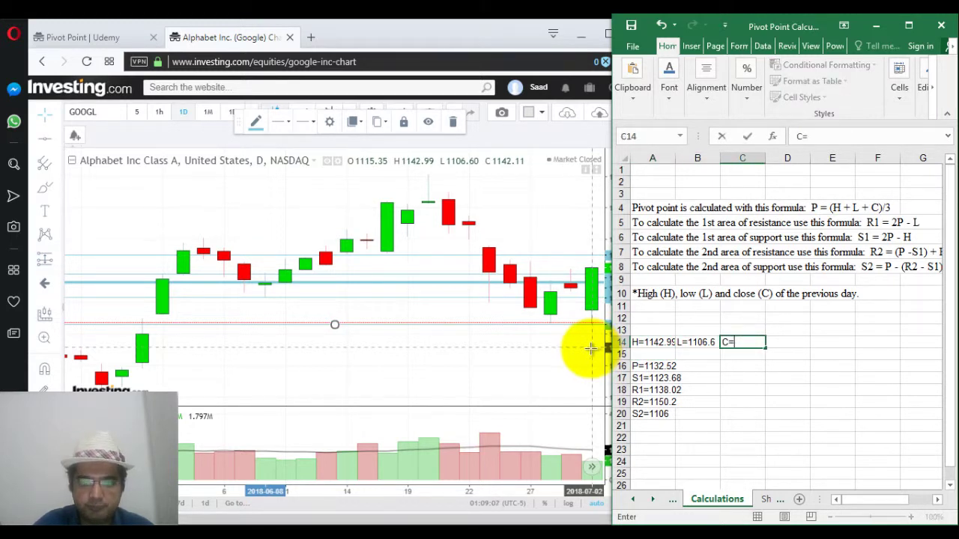
{"action": "type", "text": "1"}
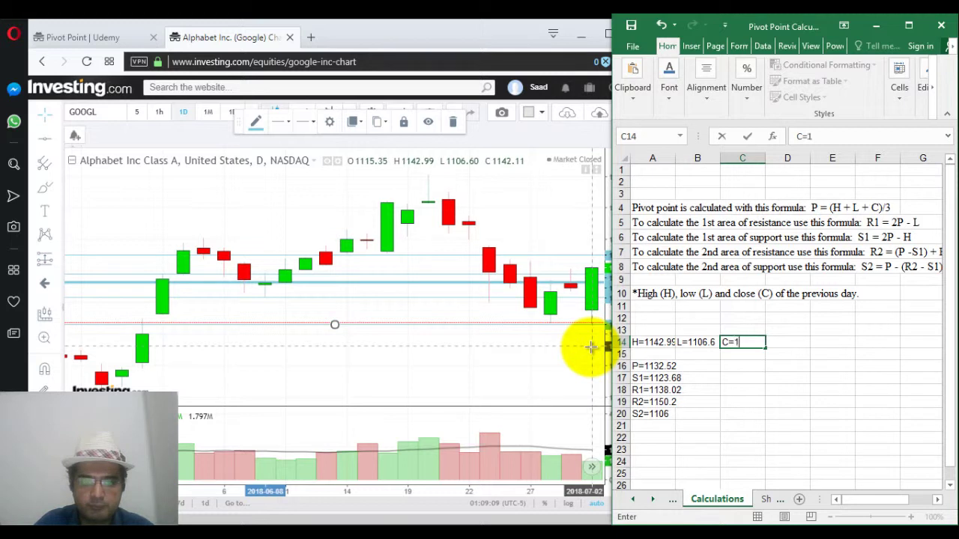
{"action": "type", "text": "142.11"}
{"action": "key", "text": "Return"}
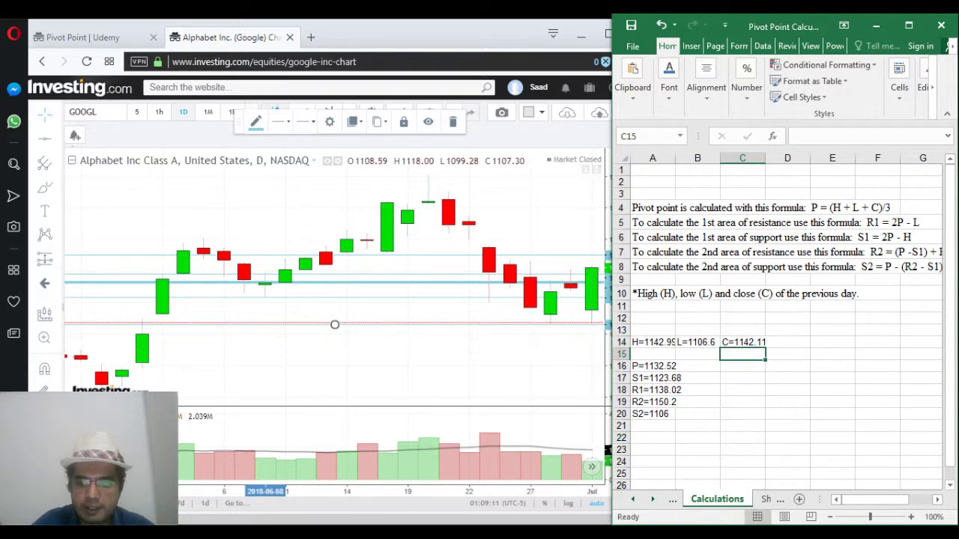
Step: Calculate the new pivot point in the Calculator by adding 1142.99, 1106.6 and 1142.11 and dividing the sum by 3
{"action": "left_click", "coordinate": [545, 524]}
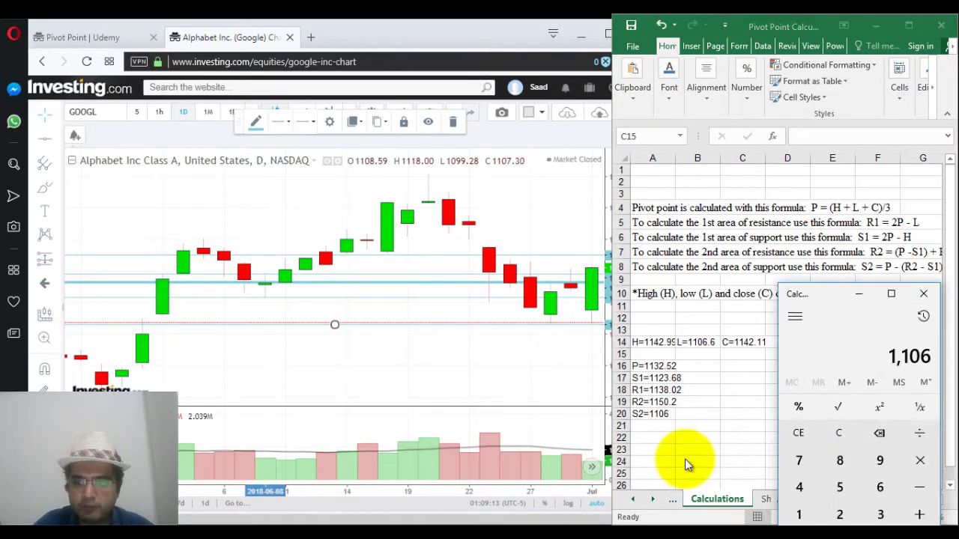
{"action": "key", "text": "Escape"}
{"action": "type", "text": "1142.99+"}
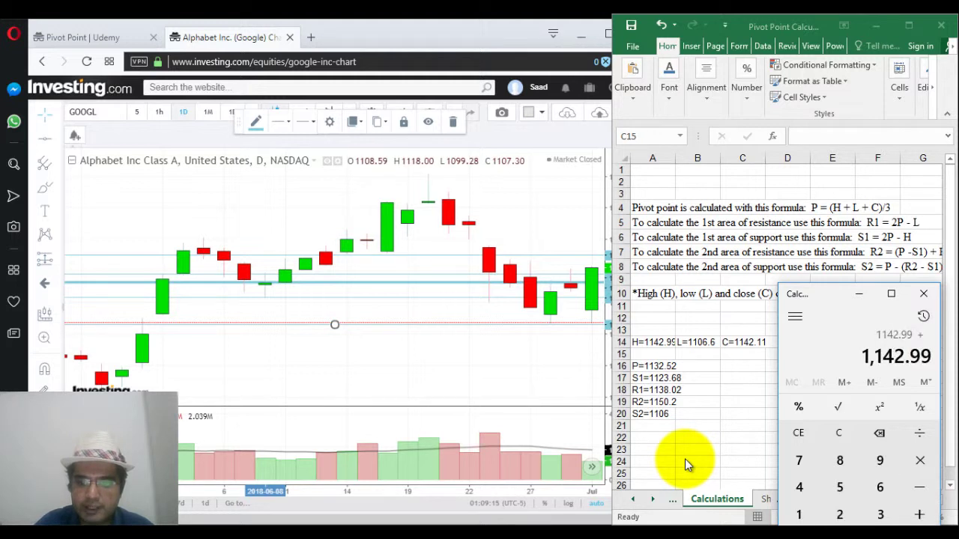
{"action": "type", "text": "1106.6+"}
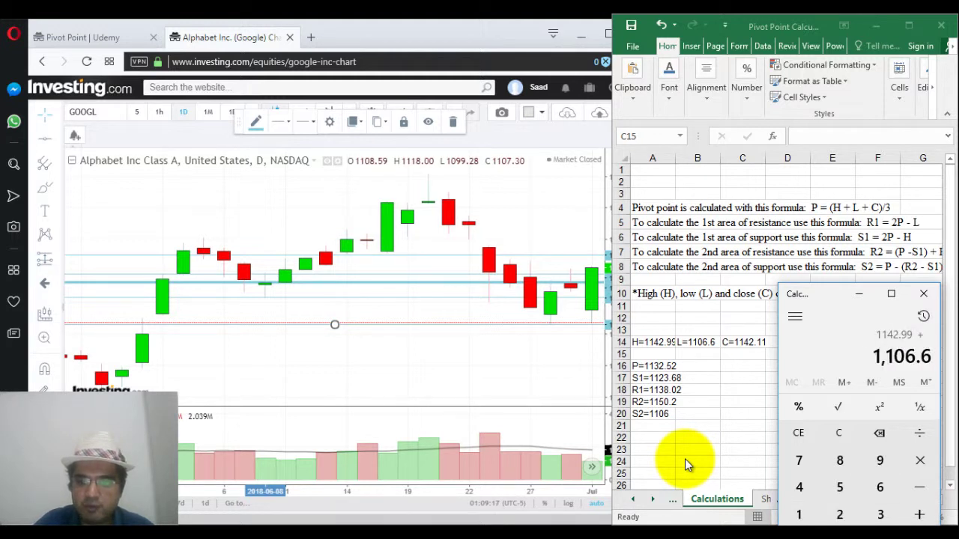
{"action": "type", "text": "1142.11+"}
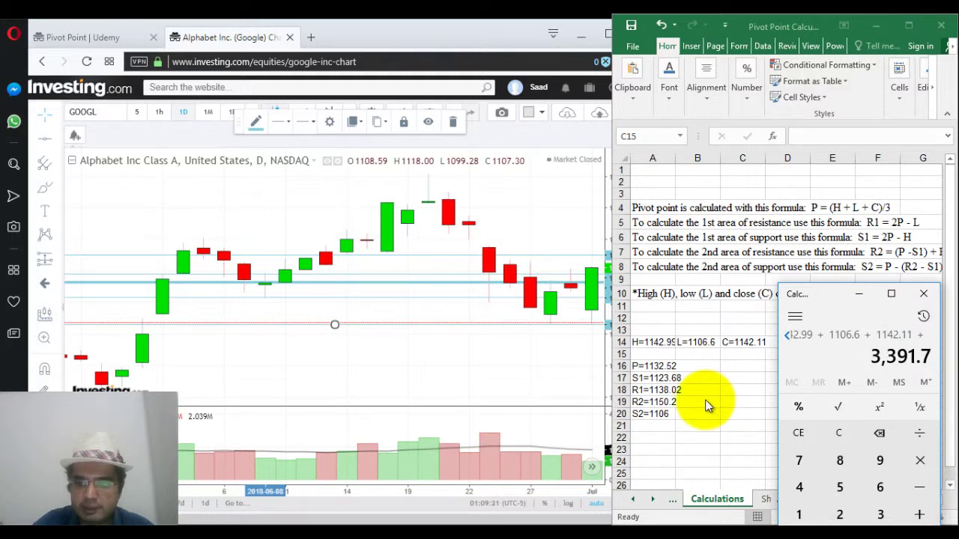
{"action": "type", "text": "/3"}
{"action": "key", "text": "Return"}
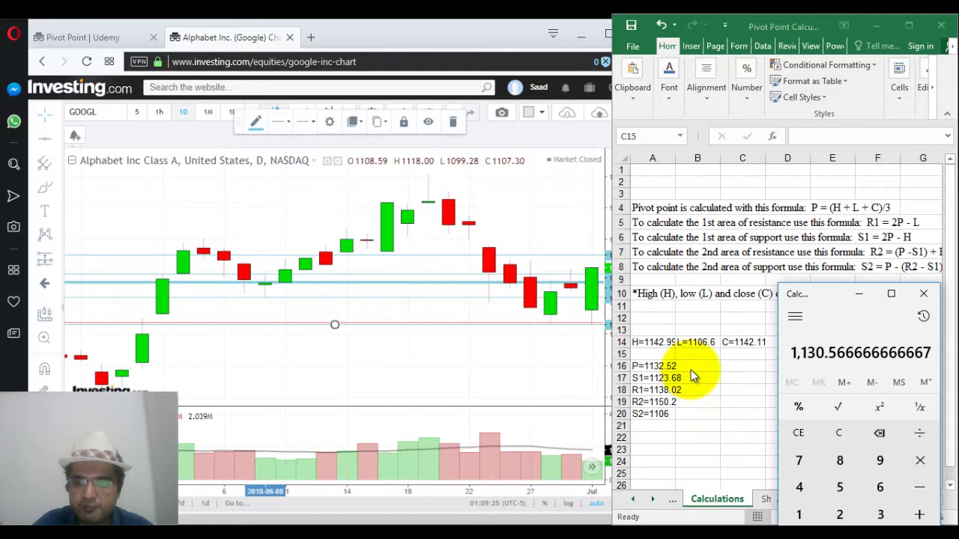
Step: Record the new pivot point, 1130.56, in cell B16 of the Excel sheet beside the previous pivot
{"action": "key", "text": "alt+Tab"}
{"action": "left_click", "coordinate": [698, 366]}
{"action": "type", "text": "1130.56"}
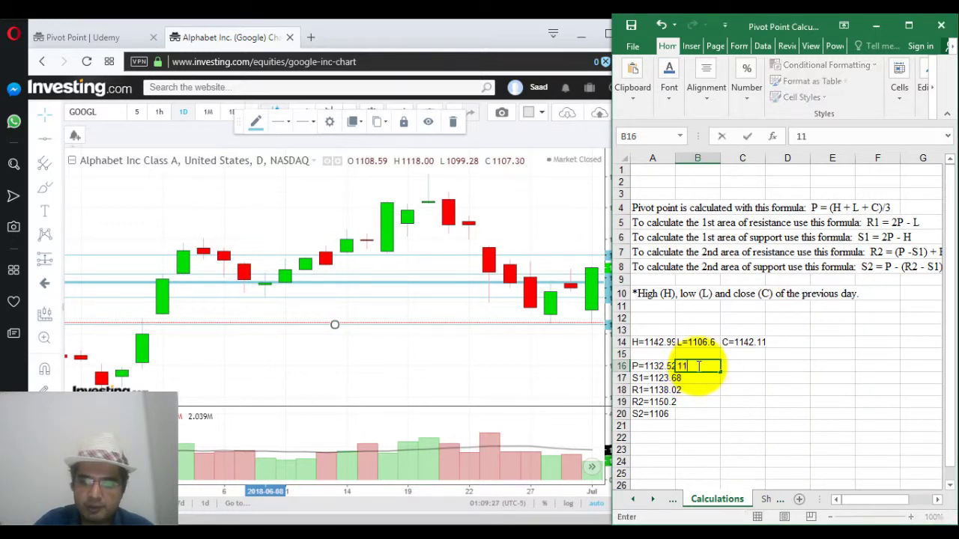
{"action": "key", "text": "Return"}
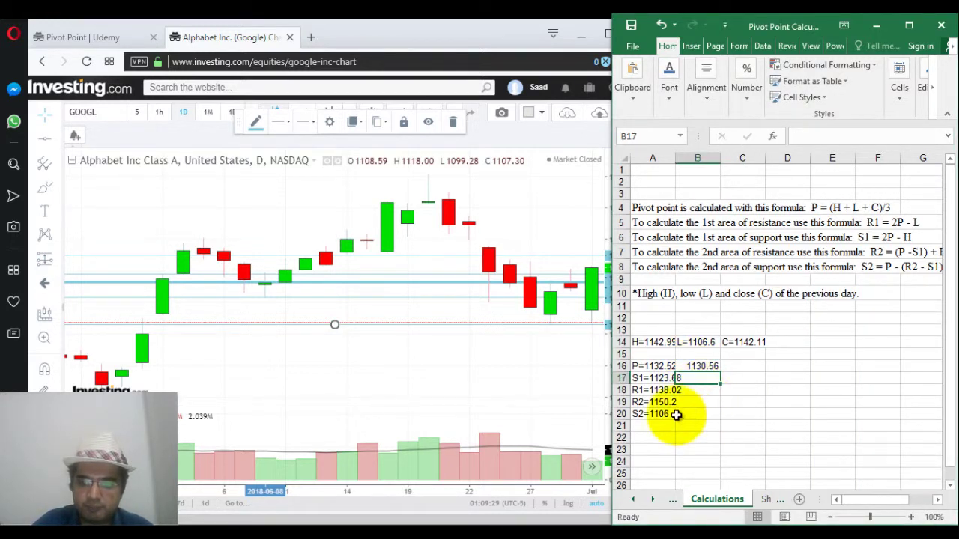
Step: Move the thick pivot line on the daily chart in the browser down to about 1130.39
{"action": "left_click", "coordinate": [475, 292]}
{"action": "left_click_drag", "start_coordinate": [466, 284], "coordinate": [467, 288]}
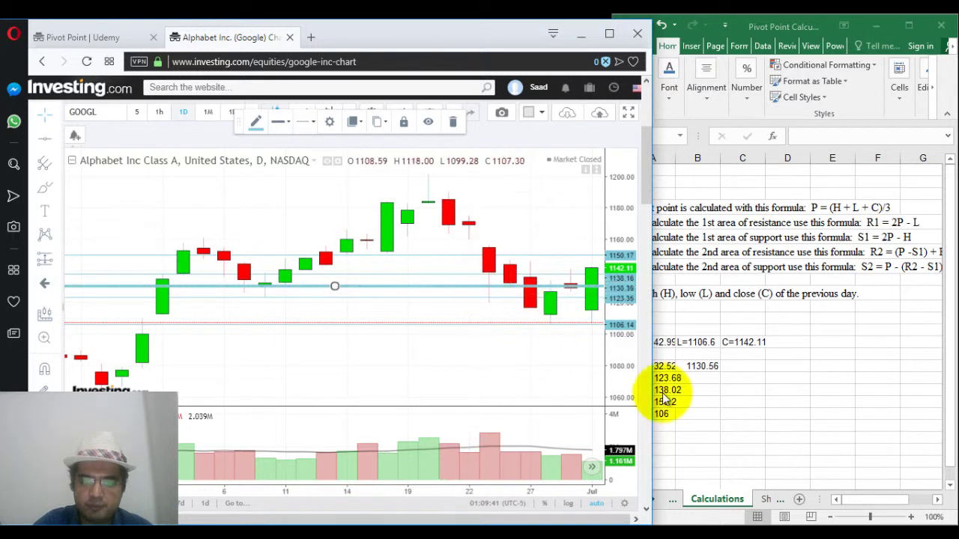
Step: Calculate the new first support (S1) in the Calculator by doubling the pivot point 1130.56 and subtracting the high 1142.99
{"action": "left_click", "coordinate": [549, 524]}
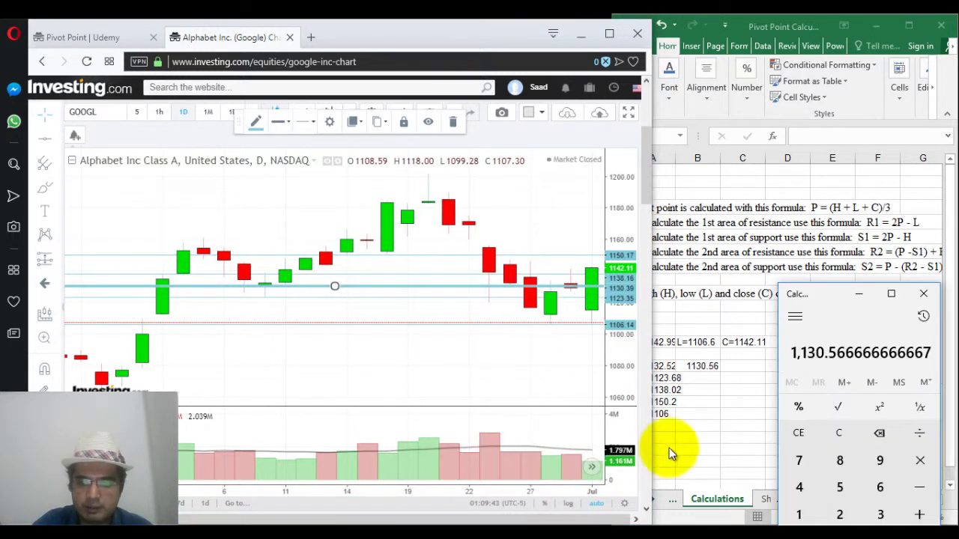
{"action": "left_click", "coordinate": [670, 444]}
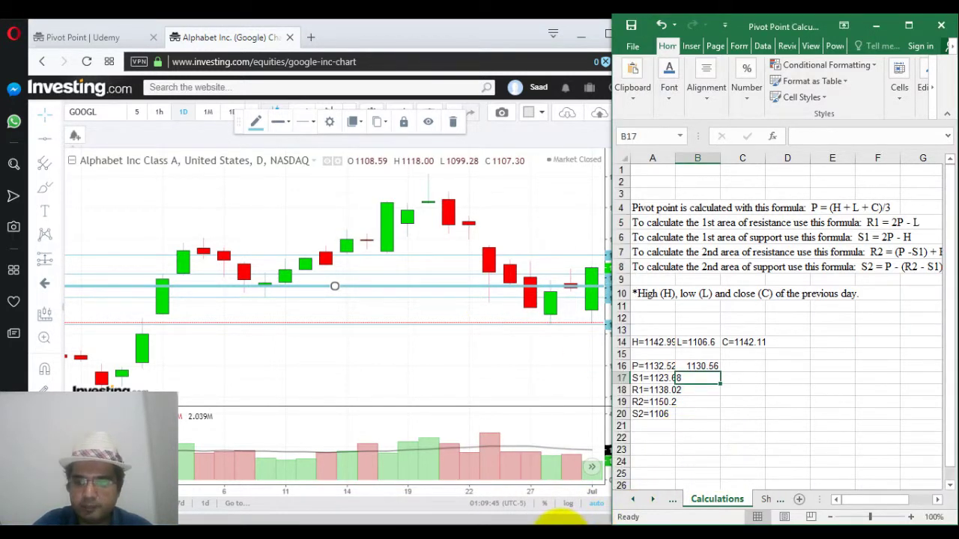
{"action": "mouse_move", "coordinate": [558, 524]}
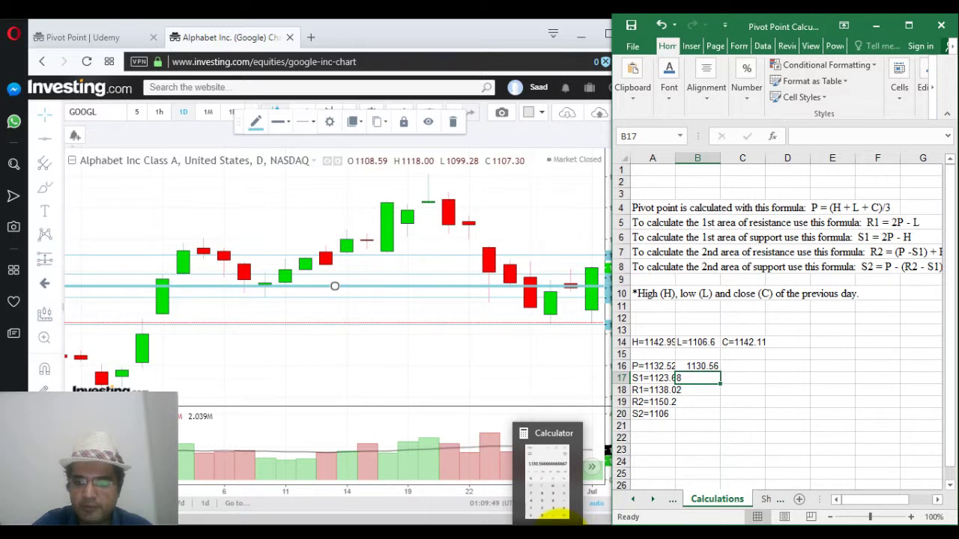
{"action": "left_click", "coordinate": [558, 517]}
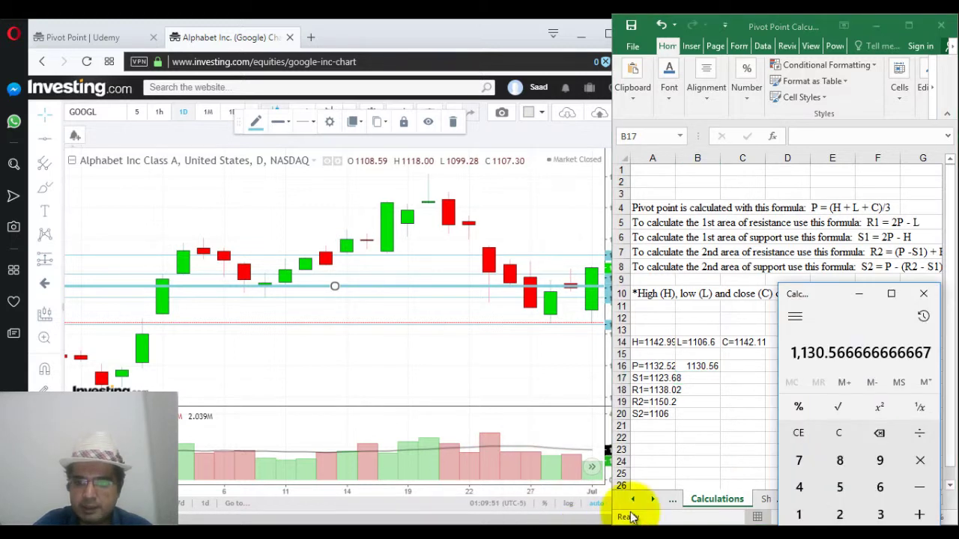
{"action": "key", "text": "Escape"}
{"action": "type", "text": "1130.56"}
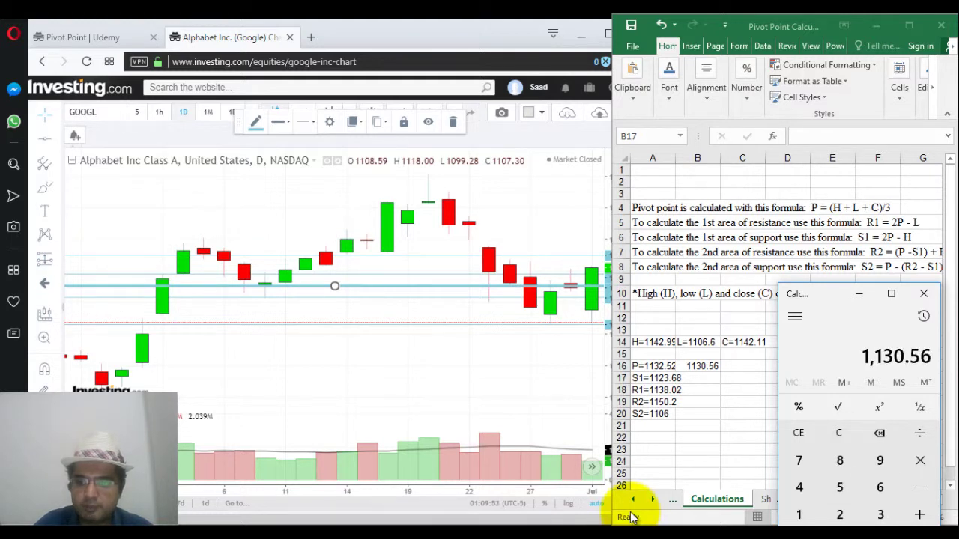
{"action": "type", "text": "*2"}
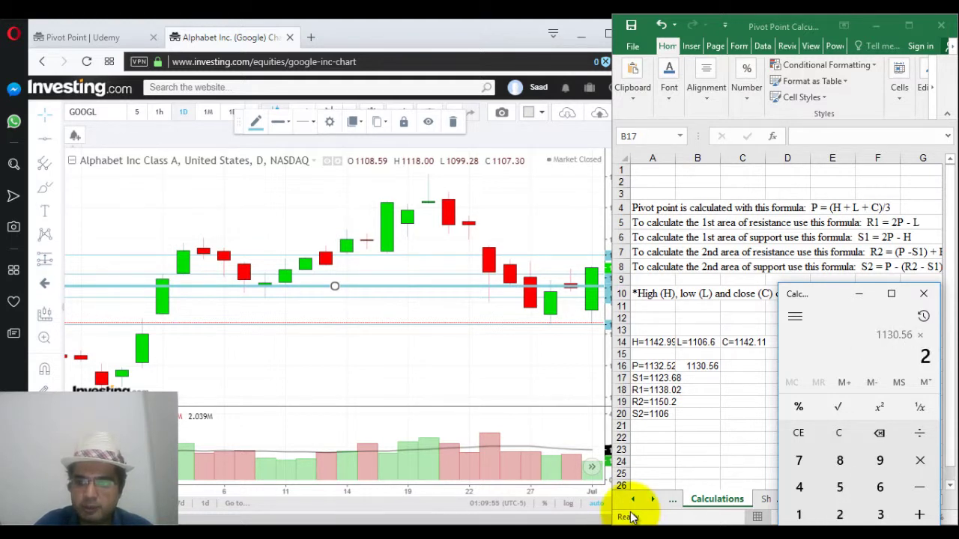
{"action": "key", "text": "minus"}
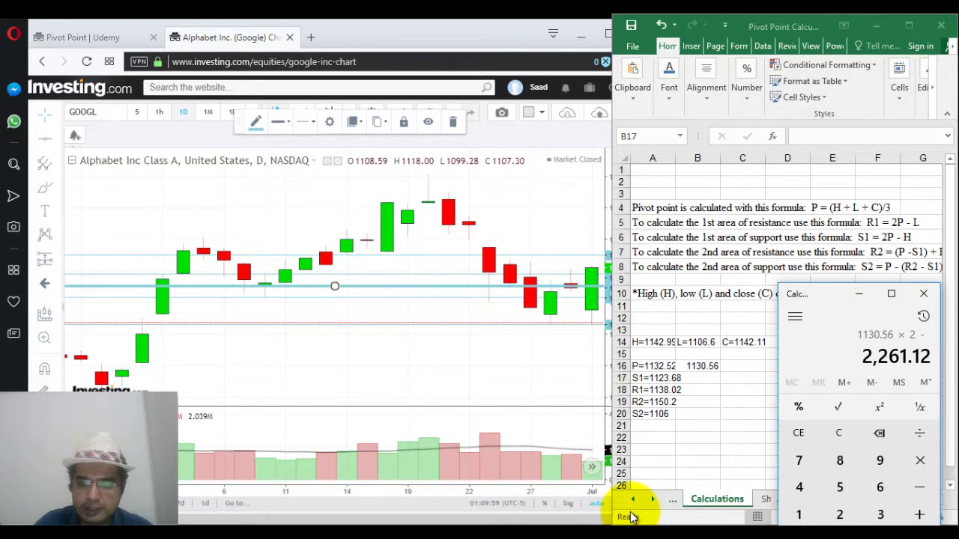
{"action": "type", "text": "1142.99"}
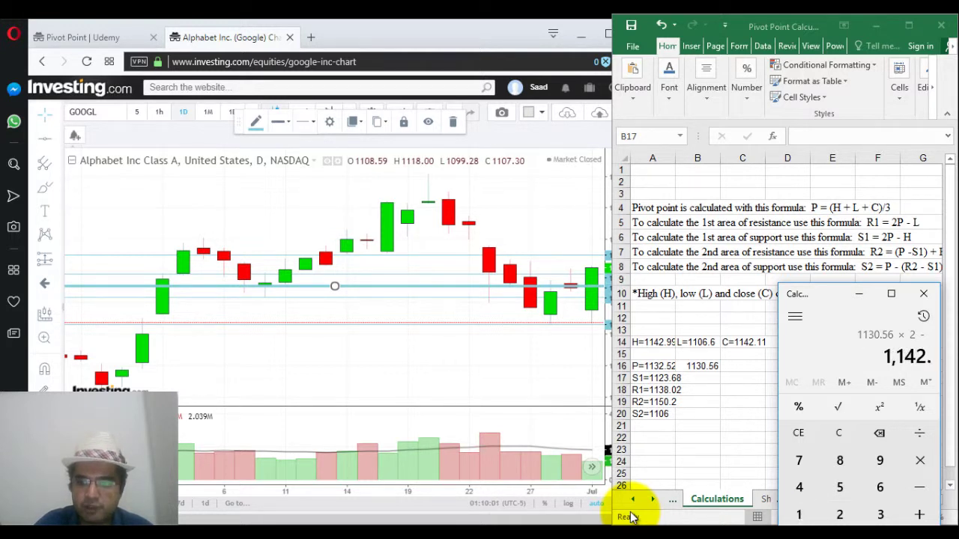
{"action": "key", "text": "Return"}
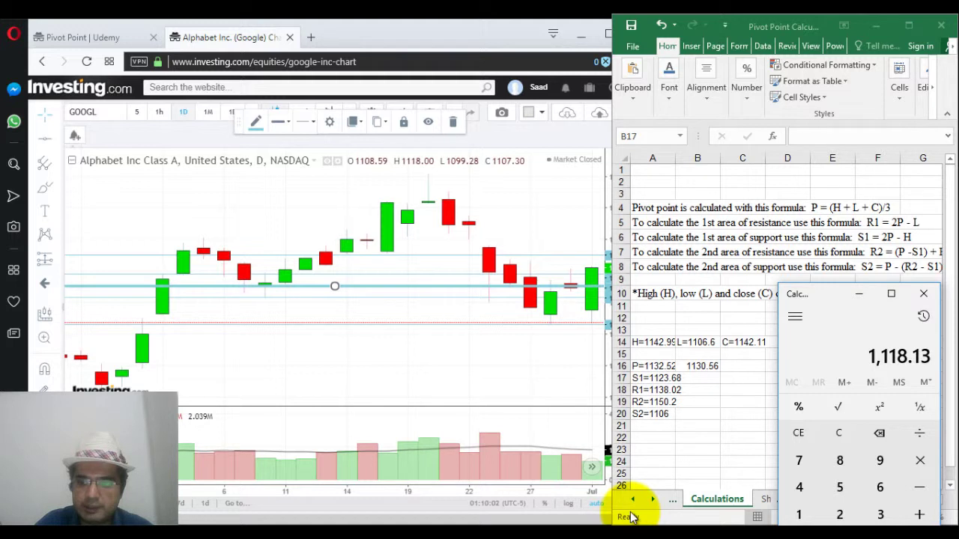
Step: Record the new first support, 1118.13, in cell B17 of the Excel sheet
{"action": "left_click", "coordinate": [698, 377]}
{"action": "type", "text": "11"}
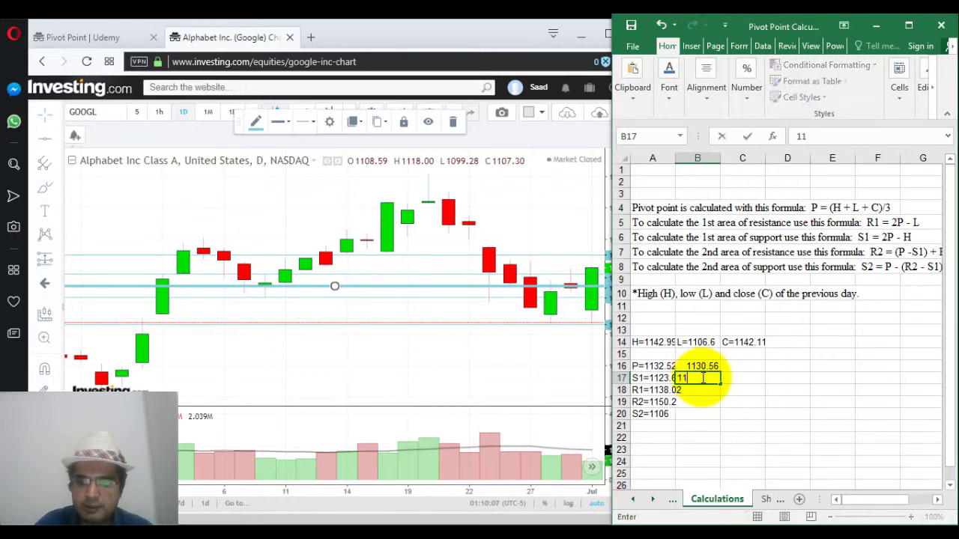
{"action": "type", "text": "18.13"}
{"action": "key", "text": "Return"}
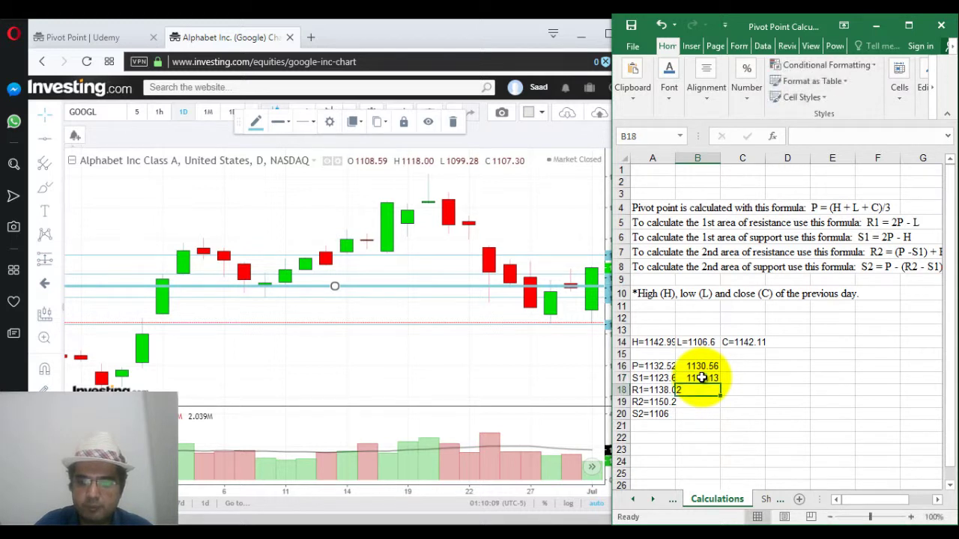
Step: Move the first support line on the daily chart in the browser down to about 1118.55
{"action": "left_click", "coordinate": [497, 305]}
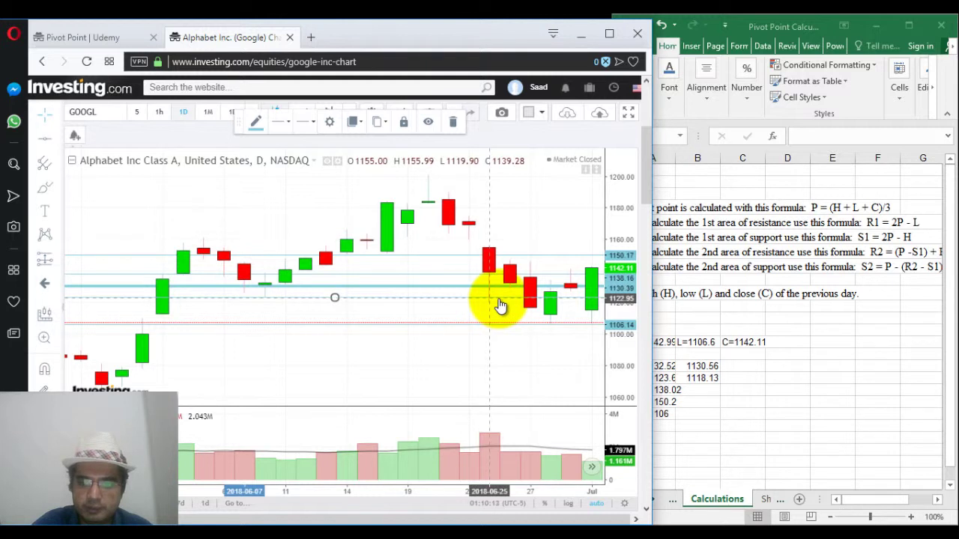
{"action": "left_click_drag", "start_coordinate": [498, 304], "coordinate": [500, 305]}
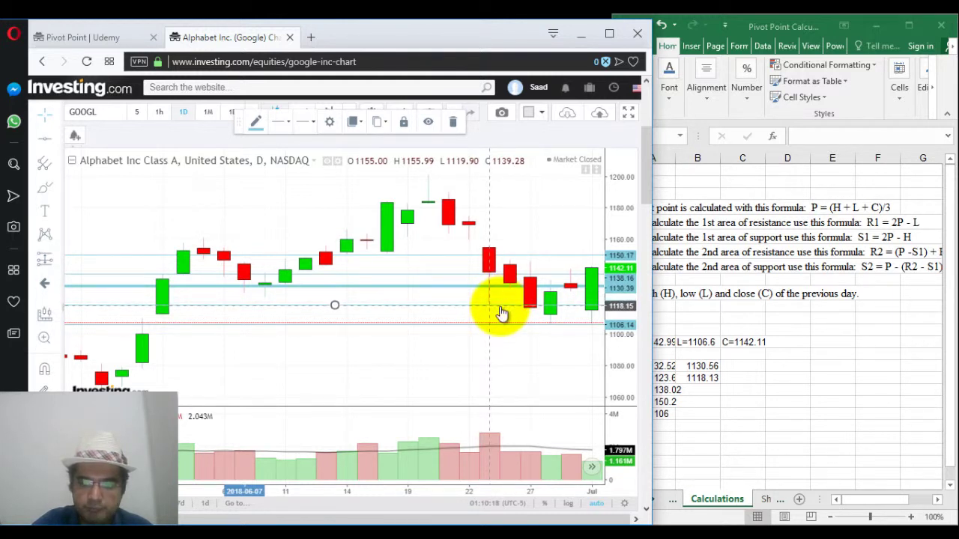
Step: Try to calculate the first resistance in the Calculator by doubling 1130.56 and subtracting 1142.11
{"action": "left_click", "coordinate": [693, 390]}
{"action": "key", "text": "alt+Tab"}
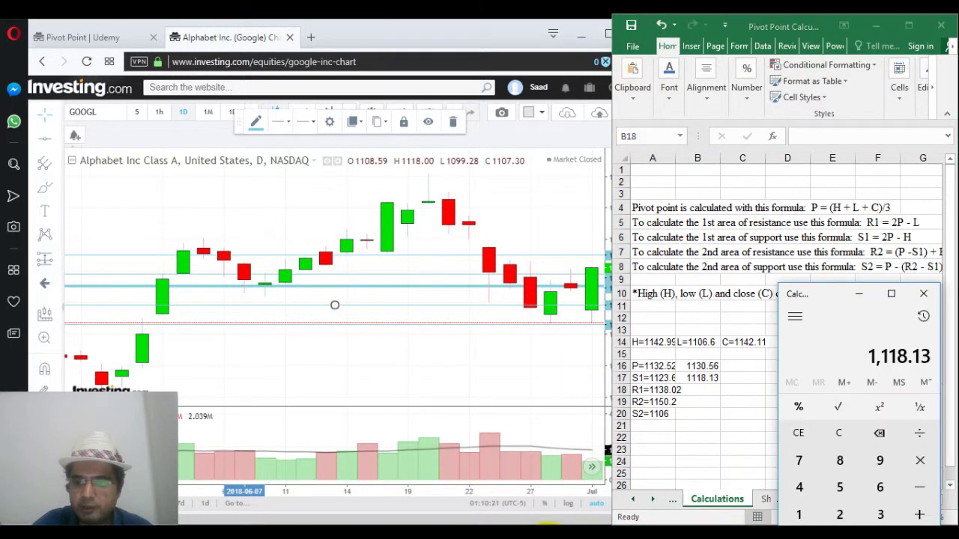
{"action": "key", "text": "Escape"}
{"action": "type", "text": "1130.56"}
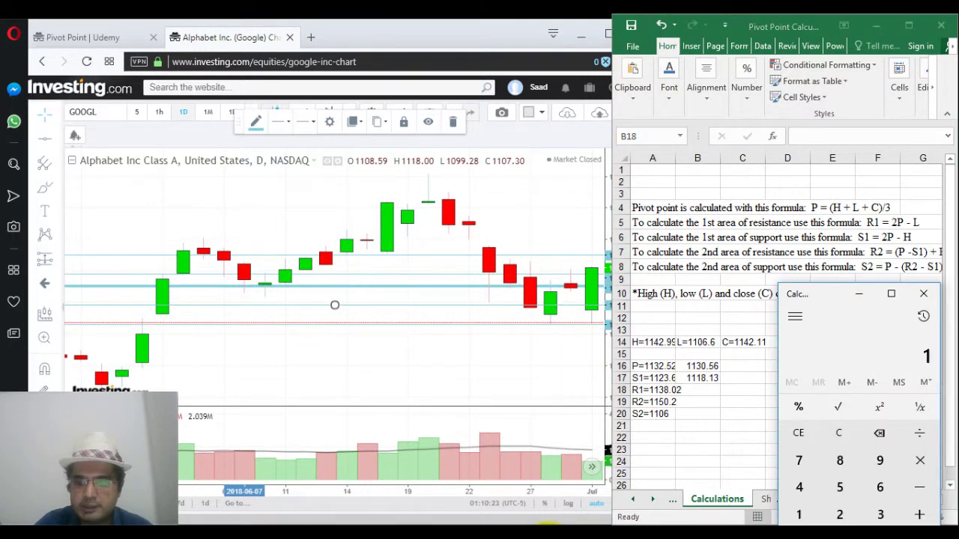
{"action": "key", "text": "asterisk"}
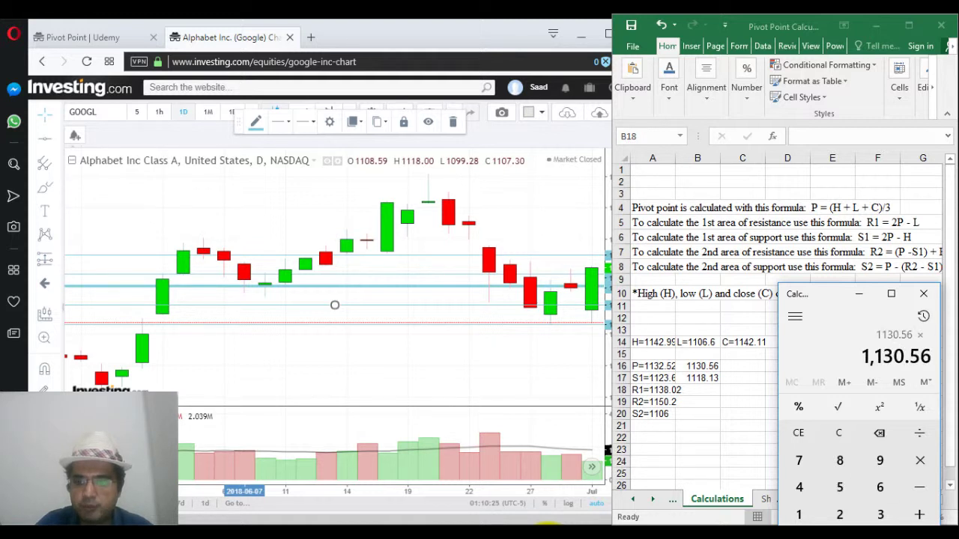
{"action": "type", "text": "2"}
{"action": "key", "text": "Return"}
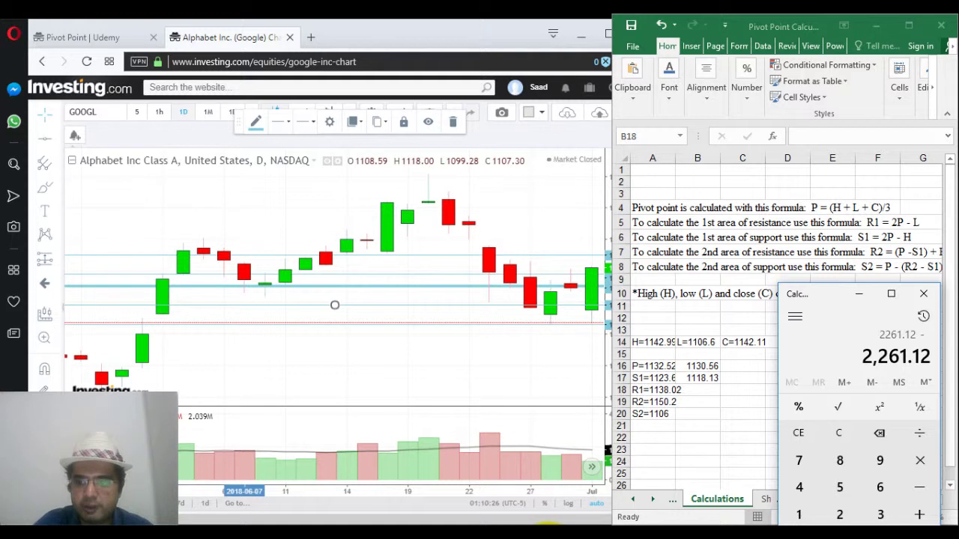
{"action": "type", "text": "1142.11"}
{"action": "key", "text": "Return"}
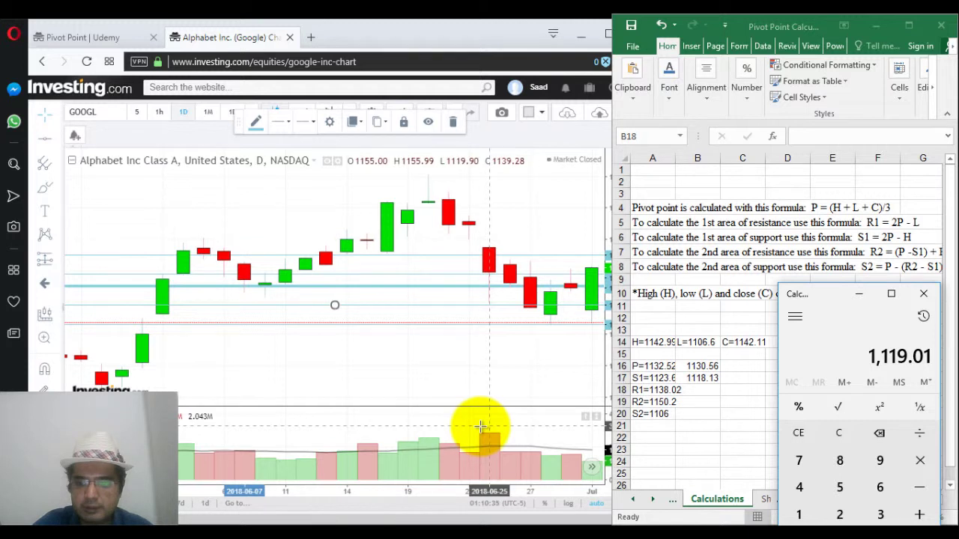
{"action": "left_click", "coordinate": [498, 402]}
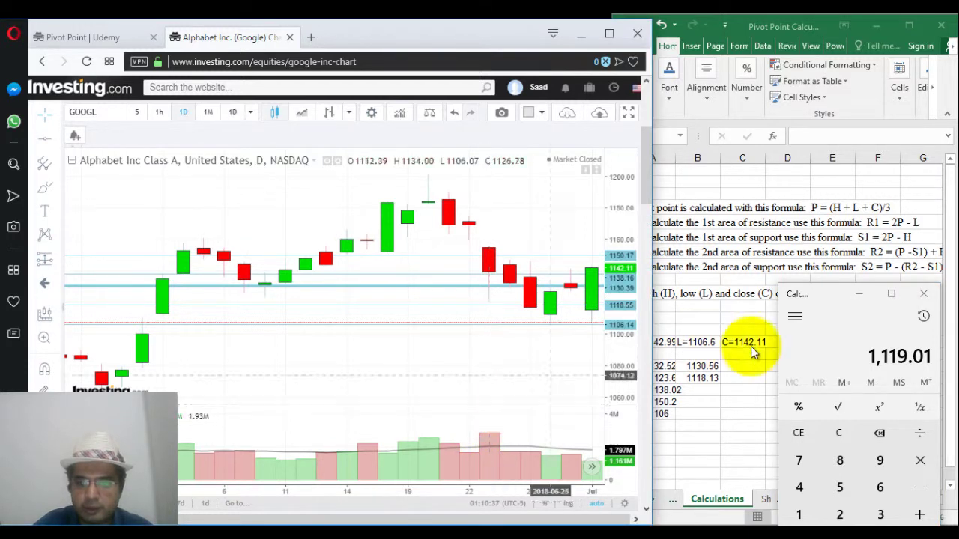
Step: Calculate the new first resistance (R1) in the Calculator by doubling the pivot point 1130.56 and subtracting the low 1106.6
{"action": "left_click", "coordinate": [872, 354]}
{"action": "key", "text": "Escape"}
{"action": "type", "text": "1130.56"}
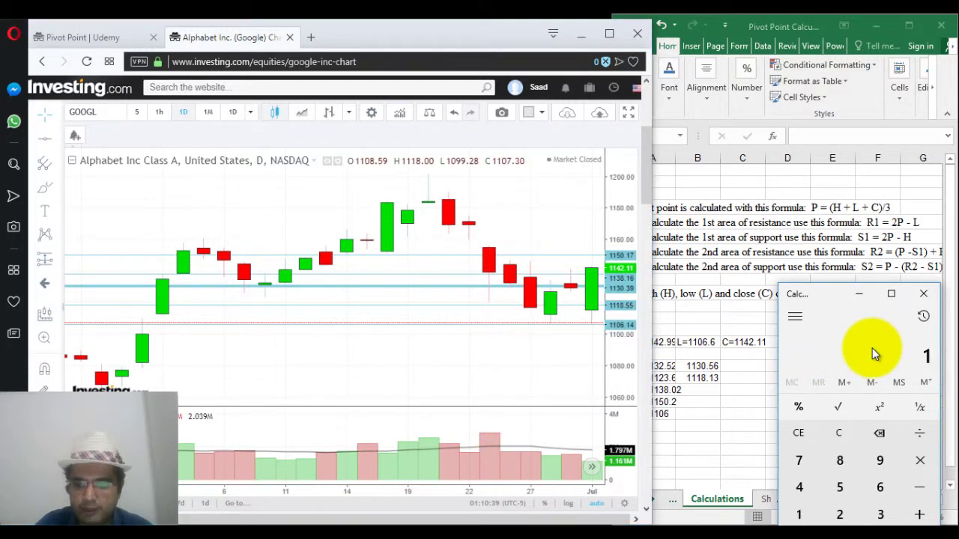
{"action": "key", "text": "plus"}
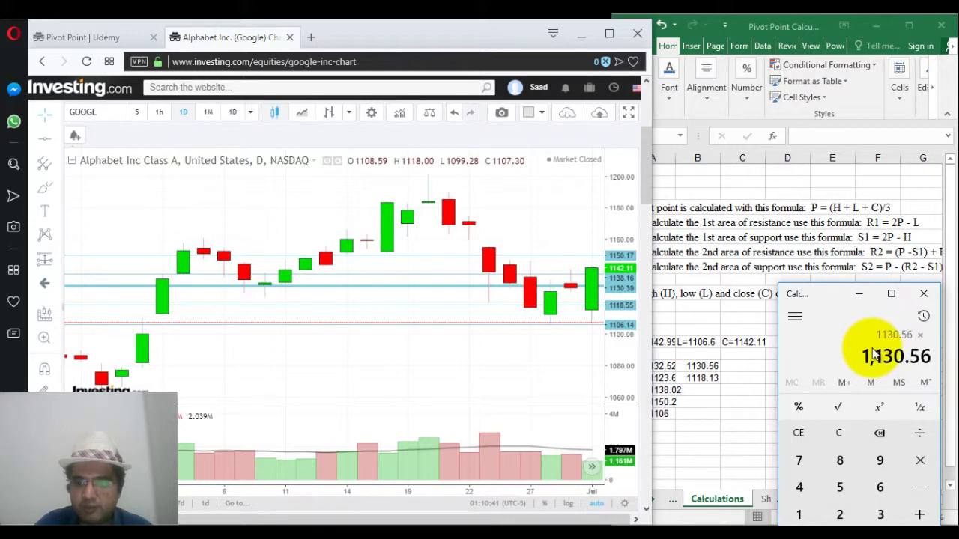
{"action": "key", "text": "Return"}
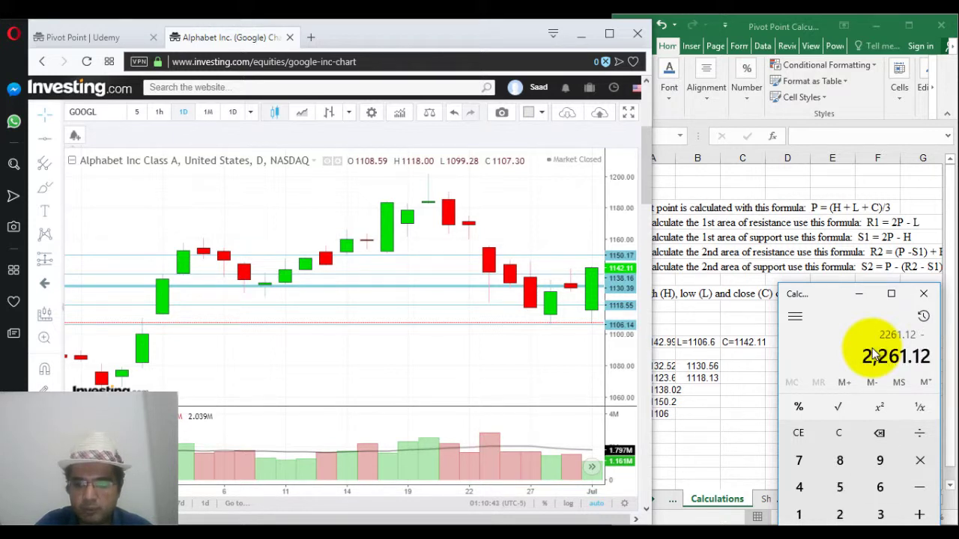
{"action": "type", "text": "1142.11"}
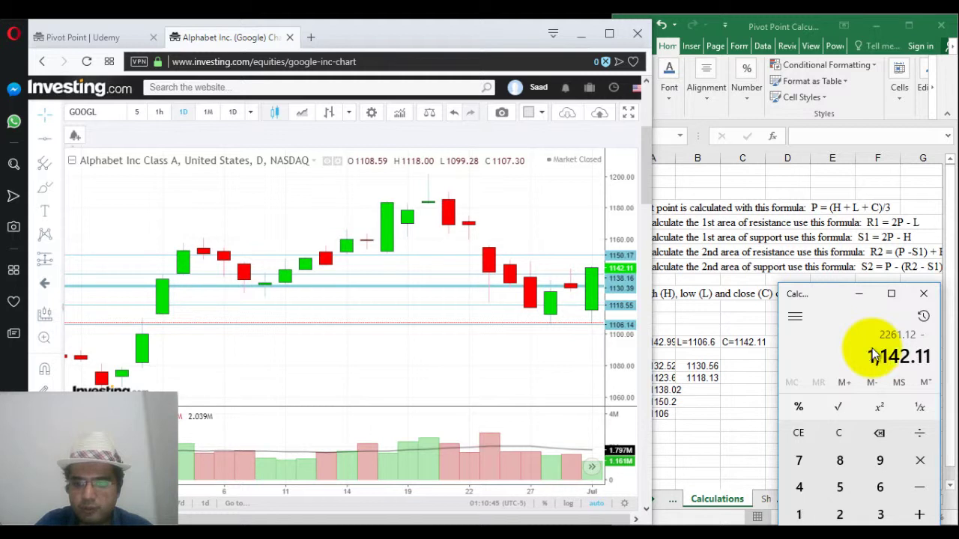
{"action": "key", "text": "BackSpace"}
{"action": "key", "text": "BackSpace"}
{"action": "key", "text": "BackSpace"}
{"action": "key", "text": "BackSpace"}
{"action": "key", "text": "BackSpace"}
{"action": "key", "text": "BackSpace"}
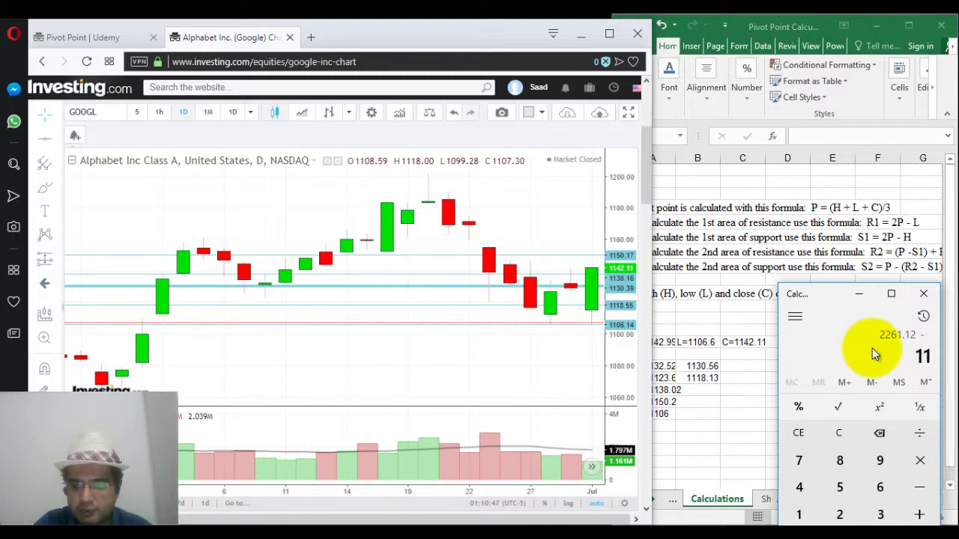
{"action": "type", "text": "106.6"}
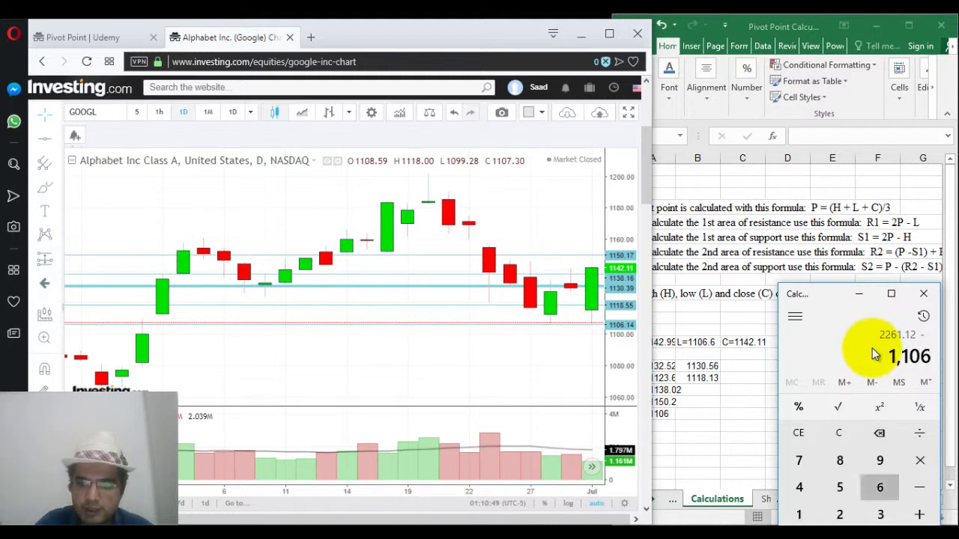
{"action": "key", "text": "Return"}
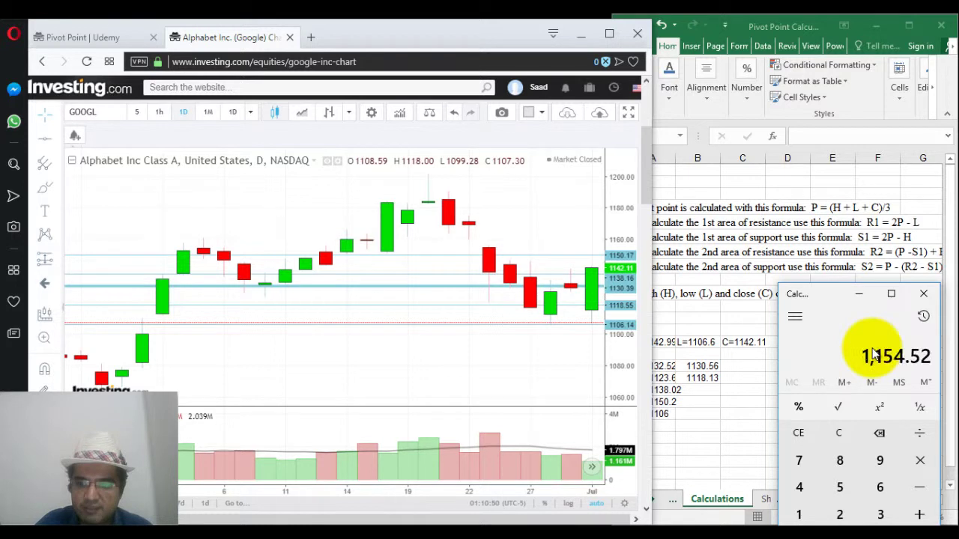
Step: Record the new first resistance, 1154.52, in cell B18 of the Excel sheet
{"action": "left_click", "coordinate": [703, 389]}
{"action": "type", "text": "1154"}
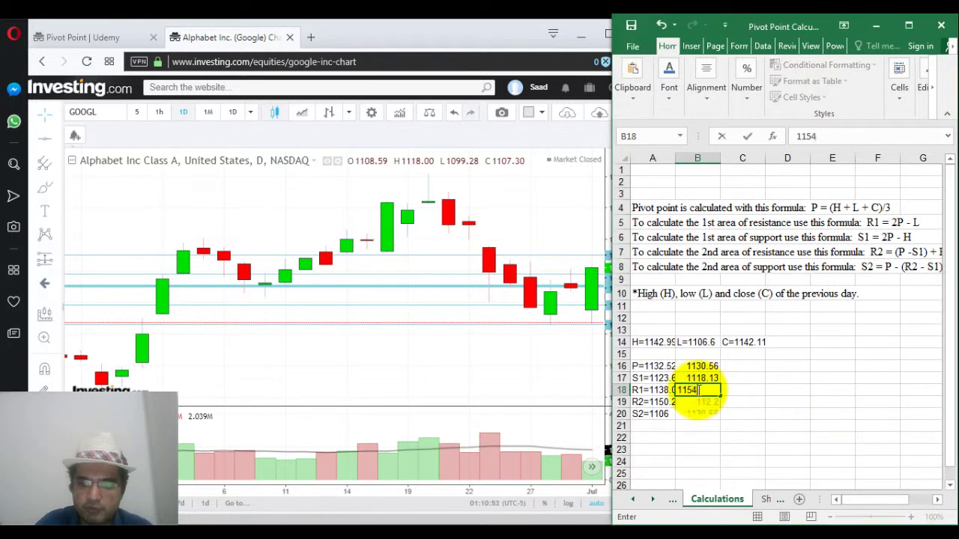
{"action": "type", "text": ".52"}
{"action": "key", "text": "Return"}
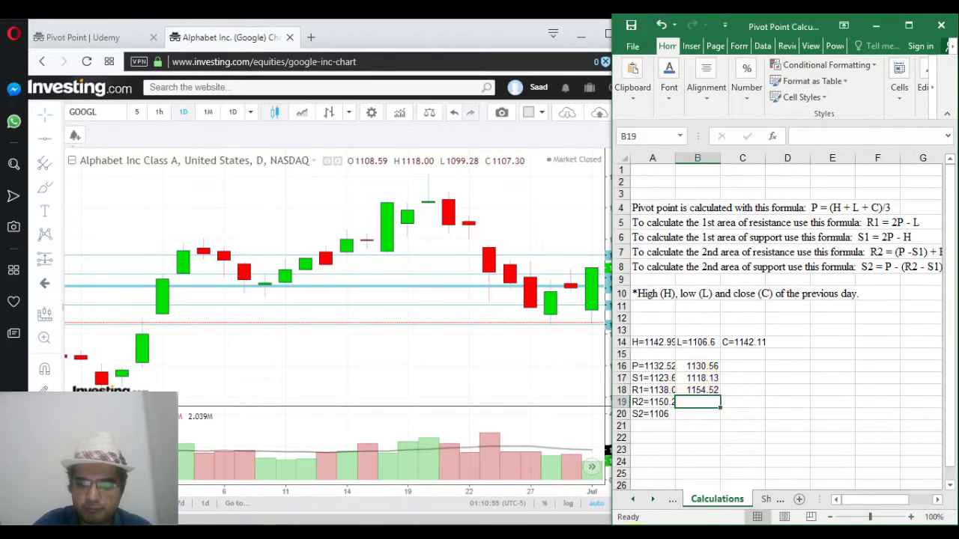
Step: Raise the two resistance lines on the browser's daily chart, the first to about 1154.57 and the second to about 1173.78
{"action": "left_click", "coordinate": [555, 524]}
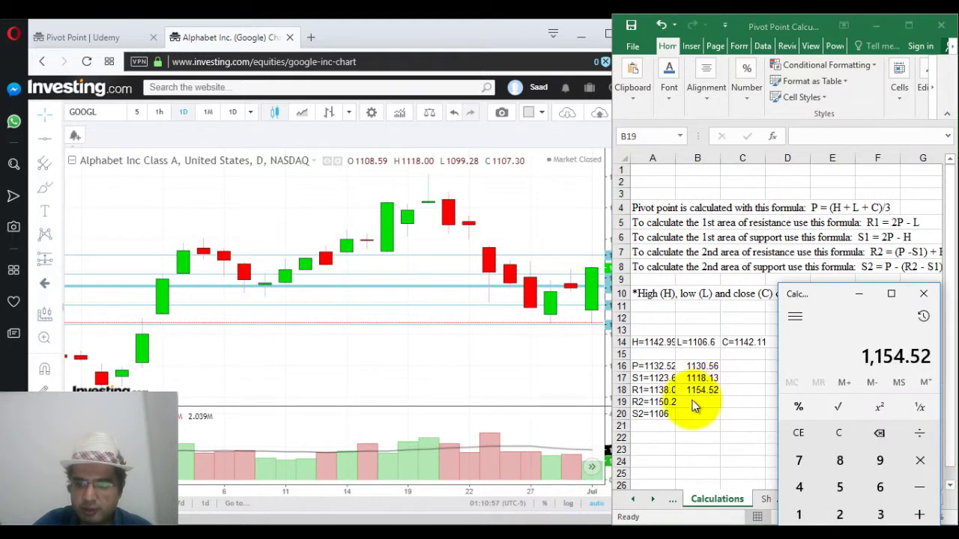
{"action": "left_click", "coordinate": [570, 341]}
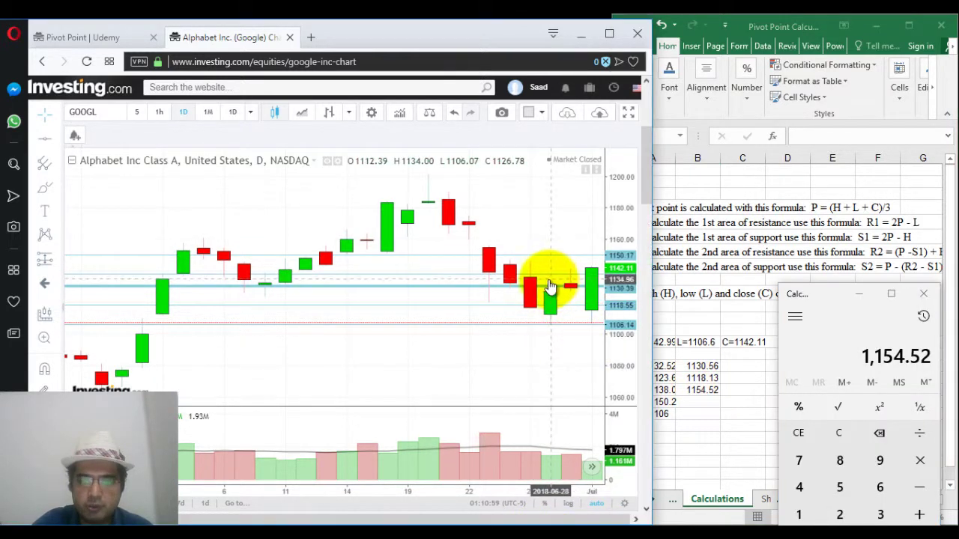
{"action": "left_click_drag", "start_coordinate": [551, 282], "coordinate": [565, 217]}
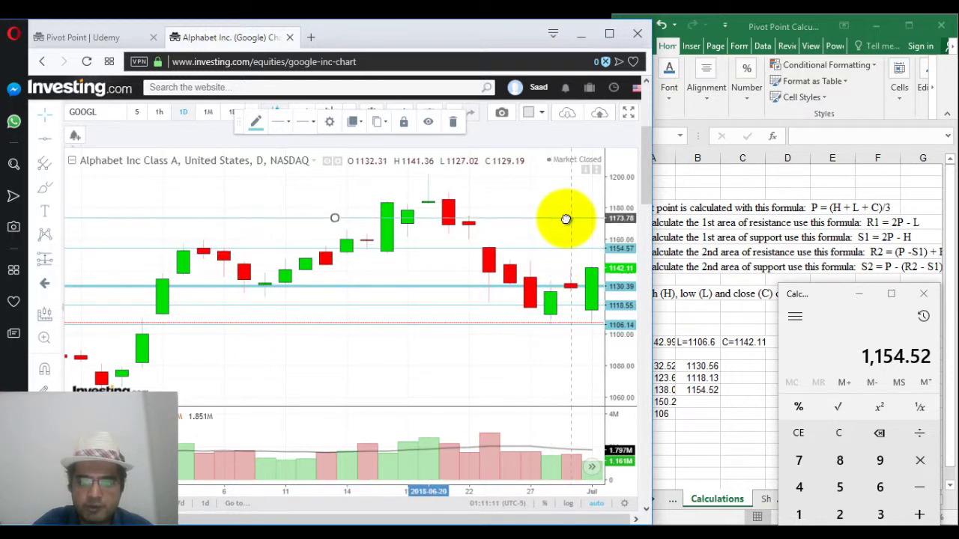
{"action": "left_click", "coordinate": [559, 325]}
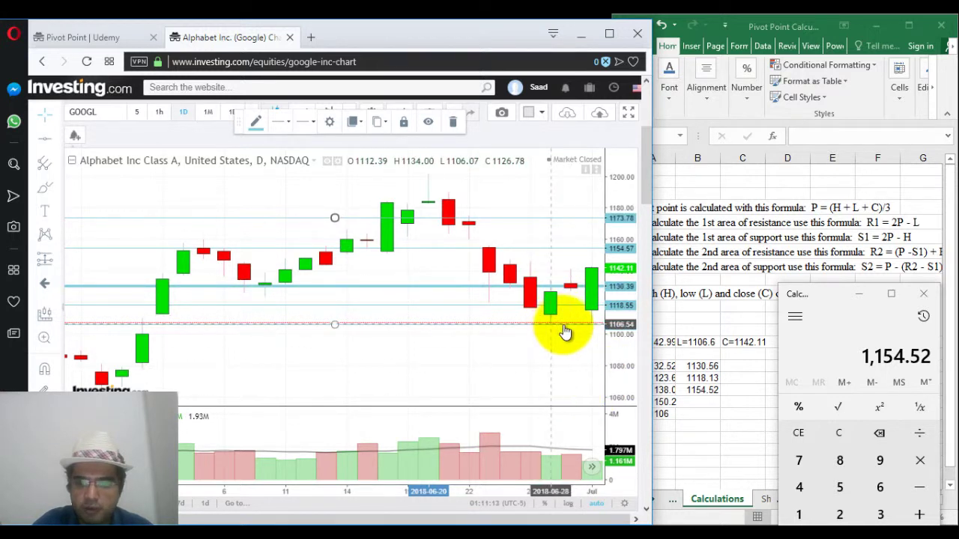
Step: Select the empty R2 result cell B19 in the Excel sheet and bring up a cleared Calculator
{"action": "left_click", "coordinate": [702, 365]}
{"action": "left_click", "coordinate": [698, 400]}
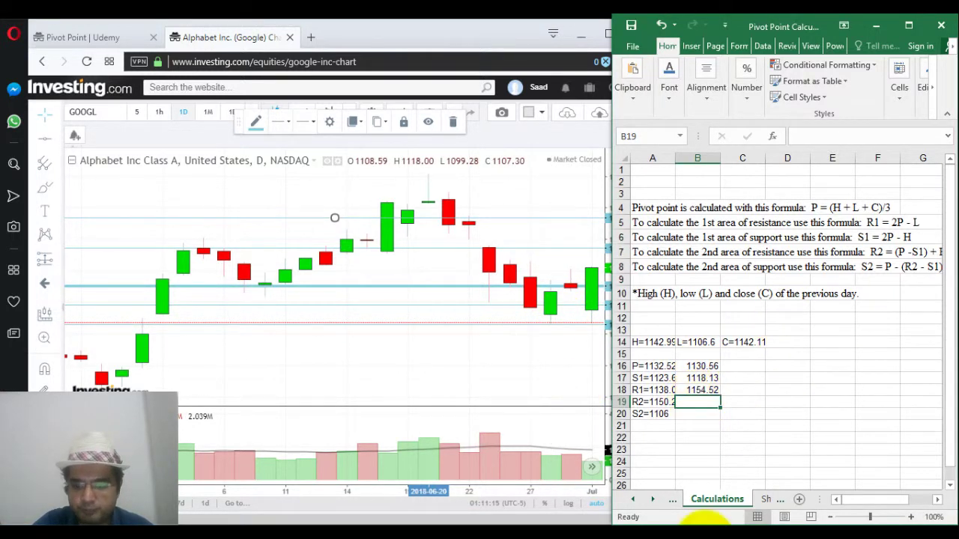
{"action": "left_click", "coordinate": [551, 523]}
{"action": "key", "text": "Escape"}
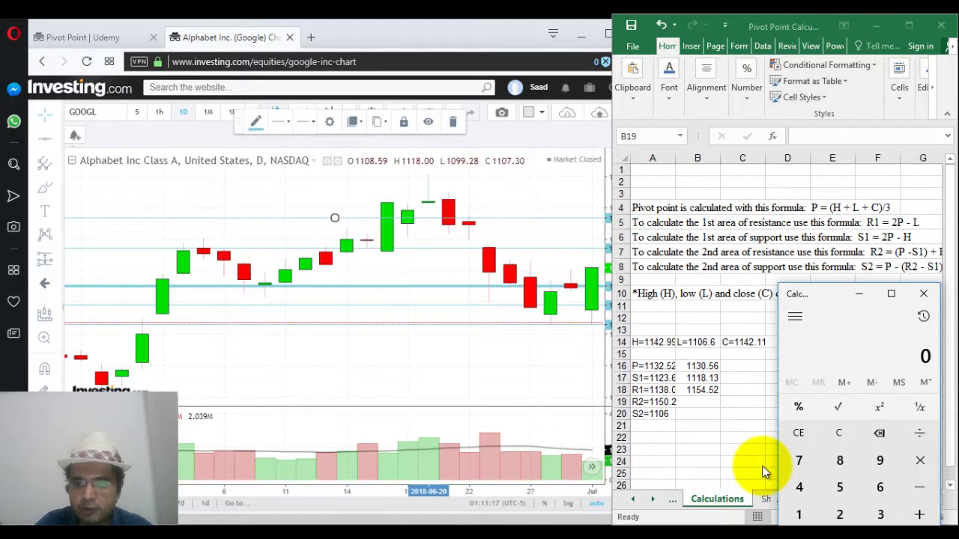
{"action": "type", "text": "1130.56*2"}
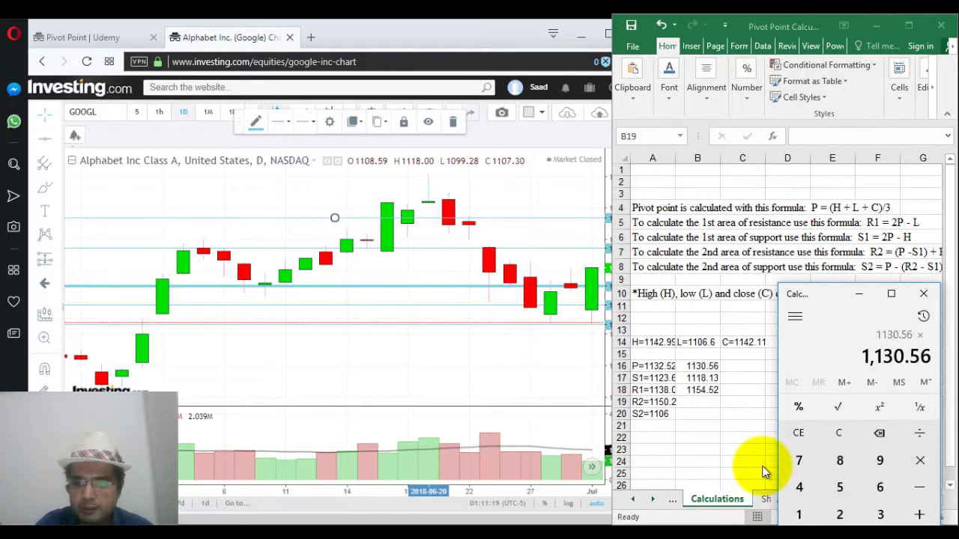
{"action": "key", "text": "Return"}
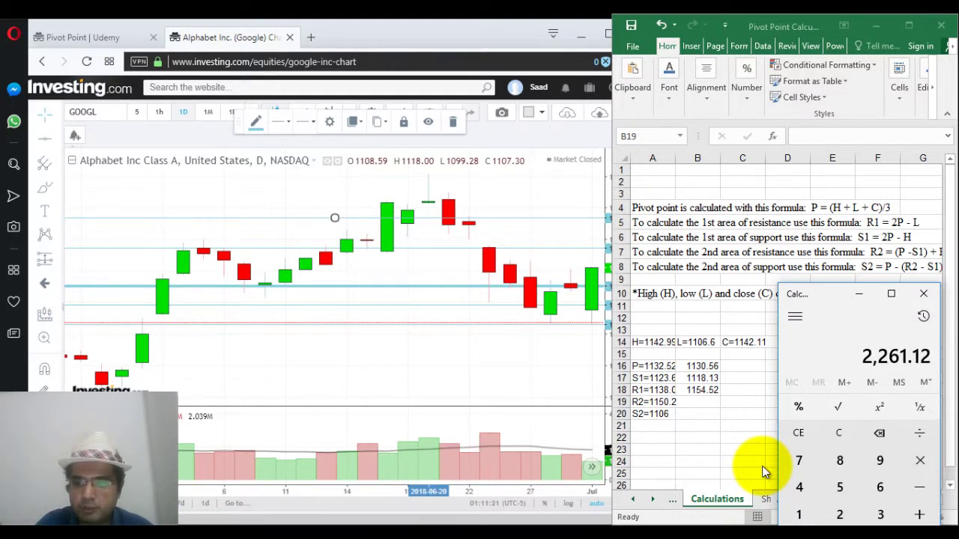
{"action": "key", "text": "Escape"}
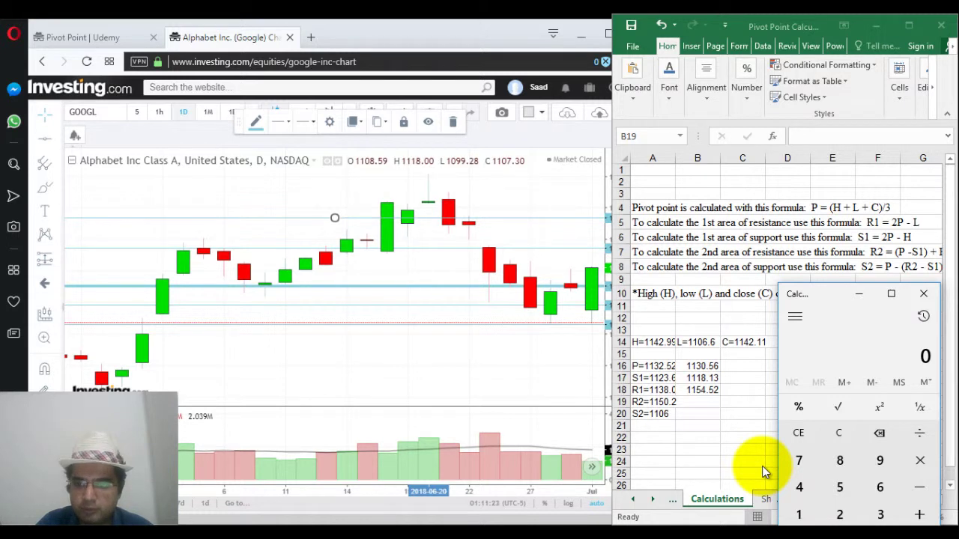
Step: Calculate the new second resistance (R2) in the Calculator as 1130.56 minus 1118.13 plus the high 1142.99
{"action": "type", "text": "1130.56-"}
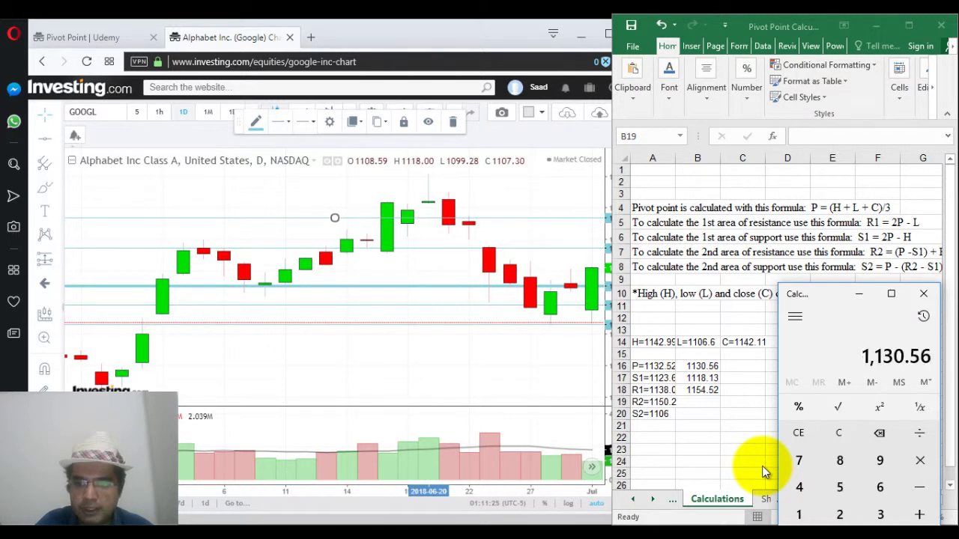
{"action": "type", "text": "111"}
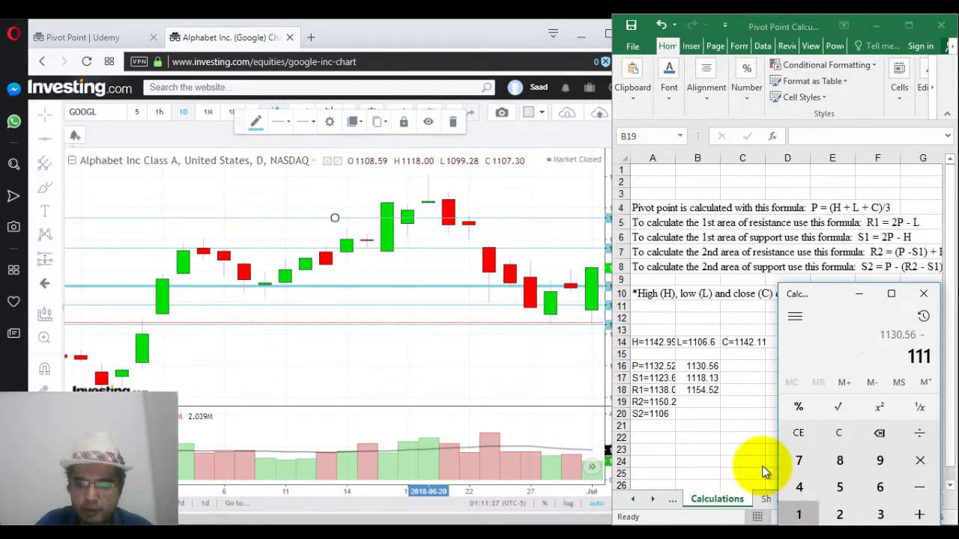
{"action": "type", "text": "8.13"}
{"action": "key", "text": "Return"}
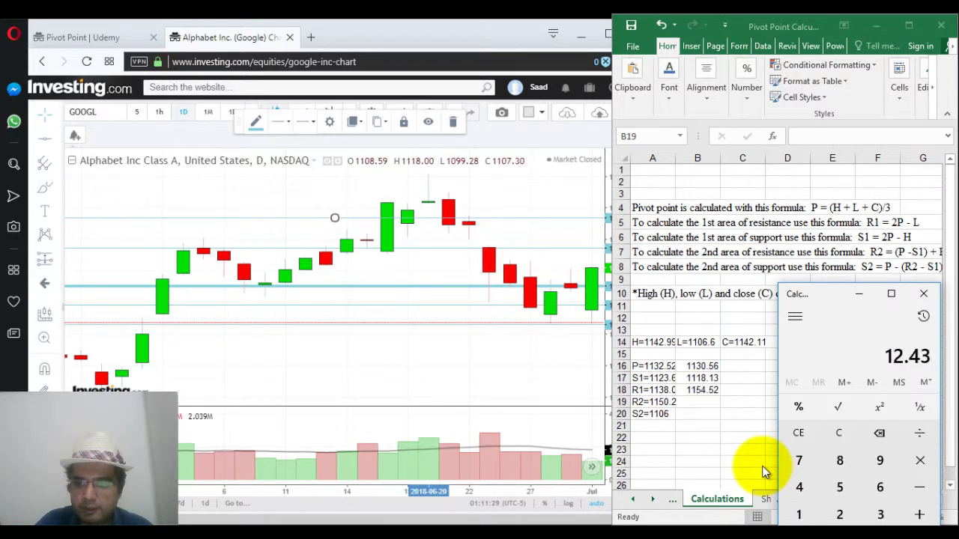
{"action": "type", "text": "1142.99"}
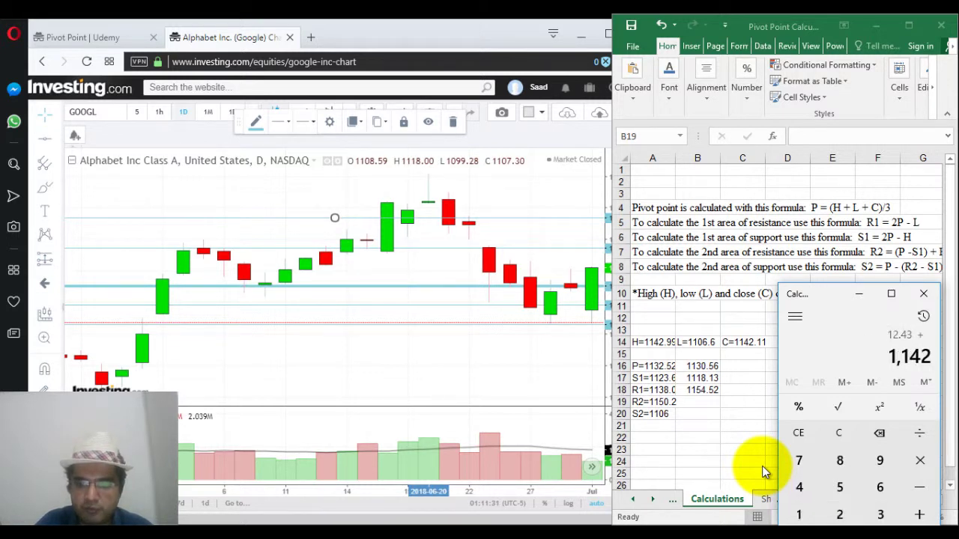
{"action": "key", "text": "plus"}
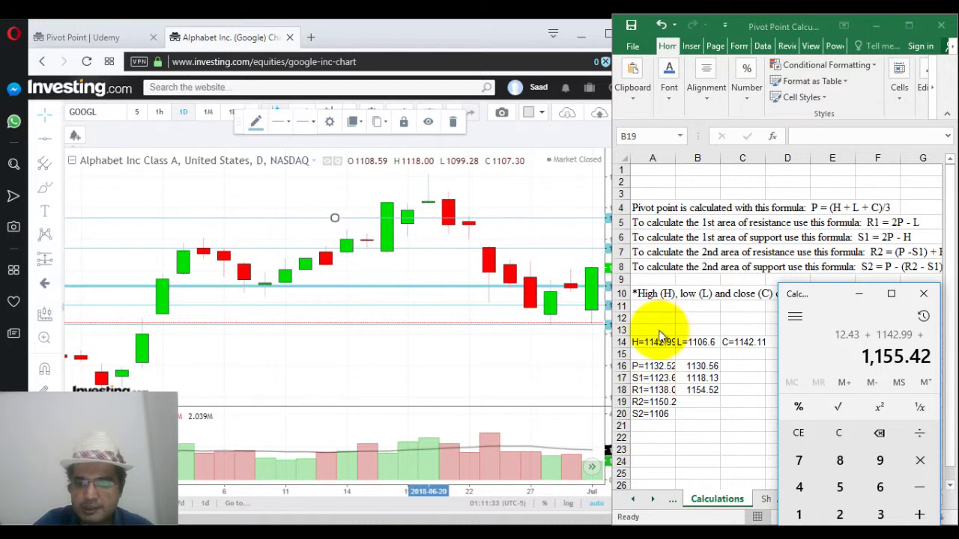
Step: Lower the second resistance line on the chart to about 1156 and record the new R2, 1155.42, in Excel cell B19
{"action": "left_click", "coordinate": [562, 220]}
{"action": "left_click_drag", "start_coordinate": [563, 219], "coordinate": [565, 245]}
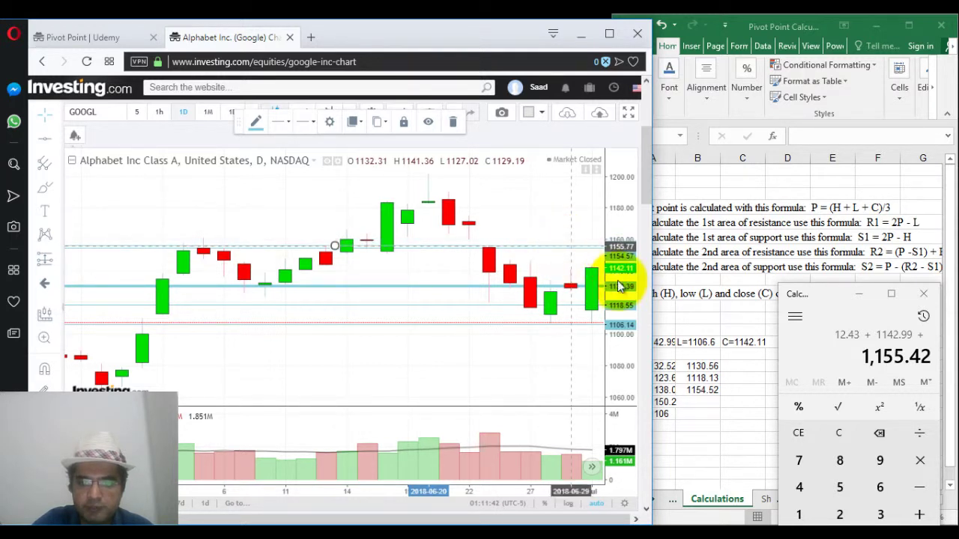
{"action": "left_click", "coordinate": [710, 406]}
{"action": "type", "text": "115"}
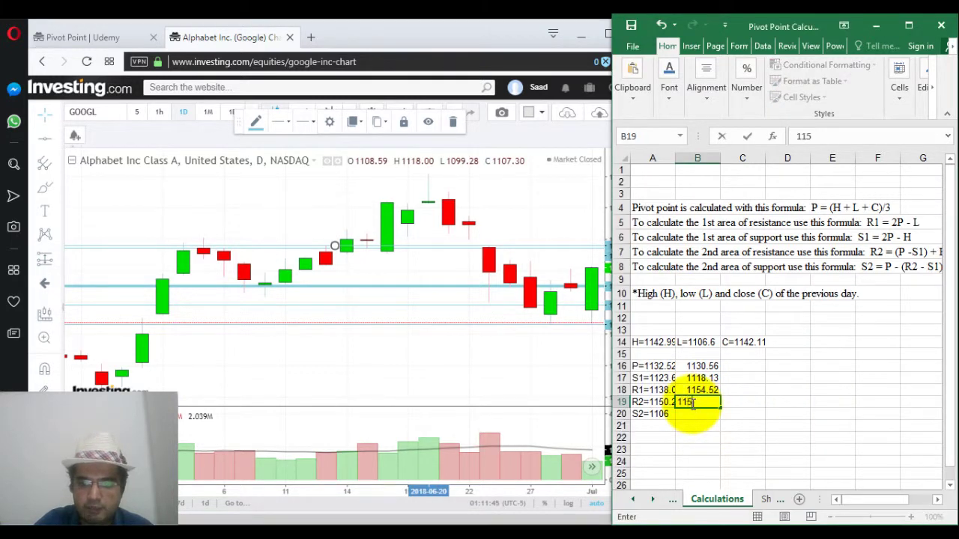
{"action": "type", "text": "5.42"}
{"action": "key", "text": "Return"}
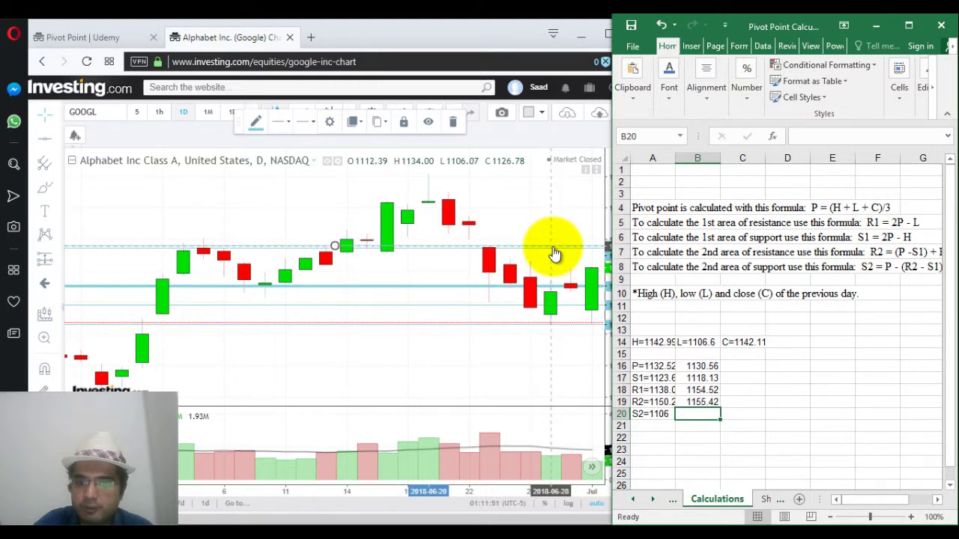
Step: Recheck the second resistance in the Calculator as 1130.56 minus 1118.13 plus 1142.99, and clear the calculation
{"action": "left_click", "coordinate": [545, 526]}
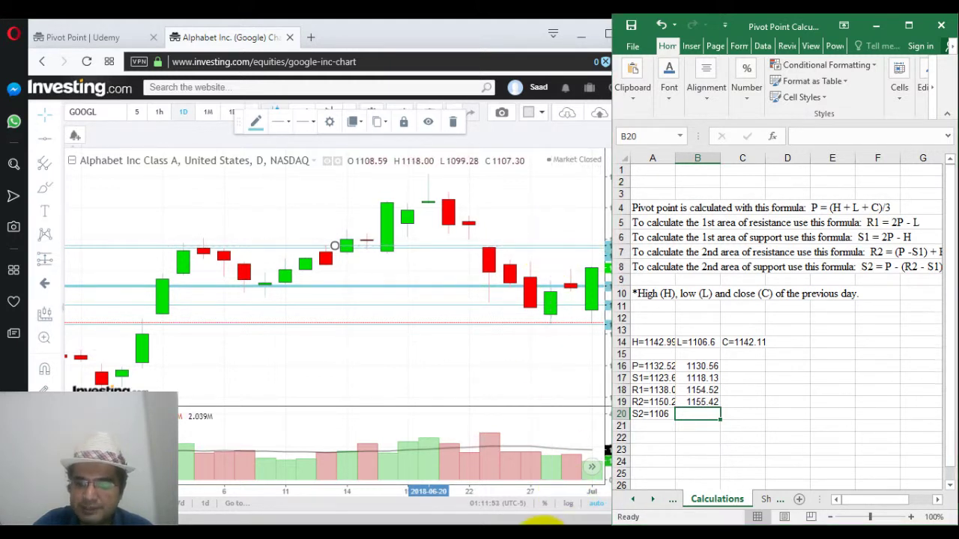
{"action": "type", "text": "1130.56 - "}
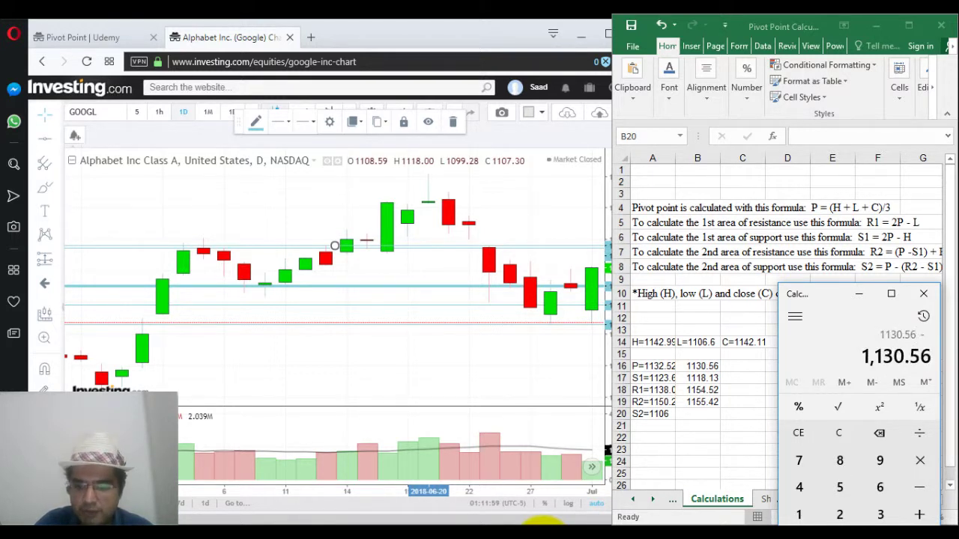
{"action": "type", "text": "1,118.13"}
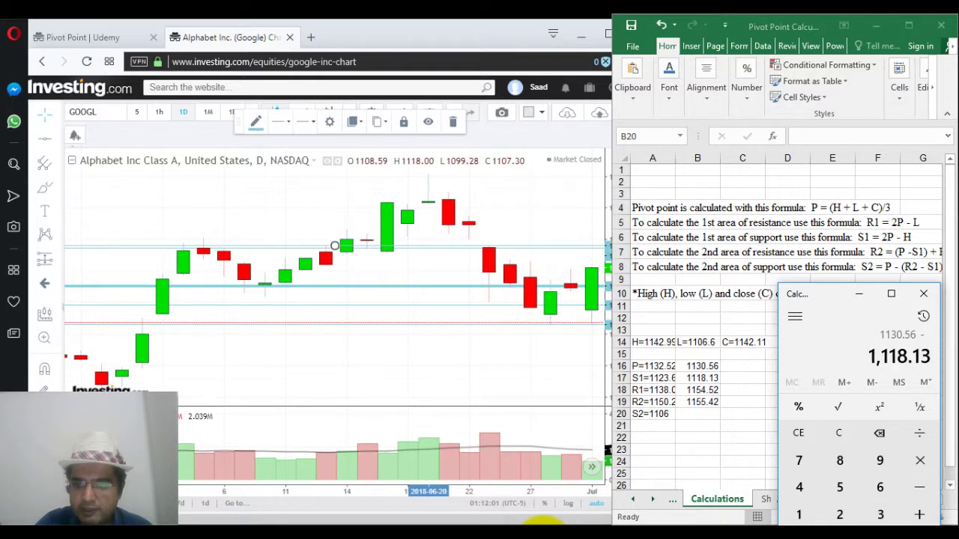
{"action": "key", "text": "plus"}
{"action": "type", "text": "1142.99"}
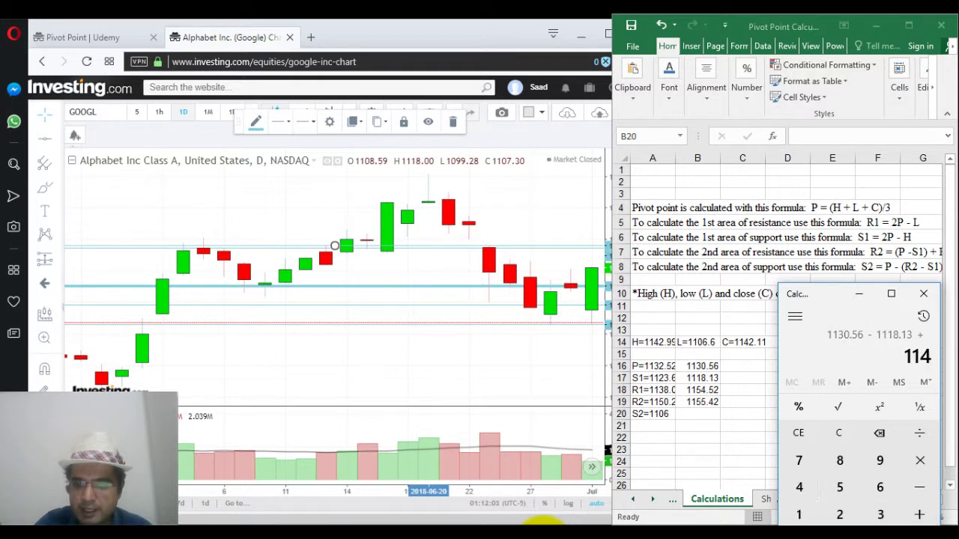
{"action": "key", "text": "plus"}
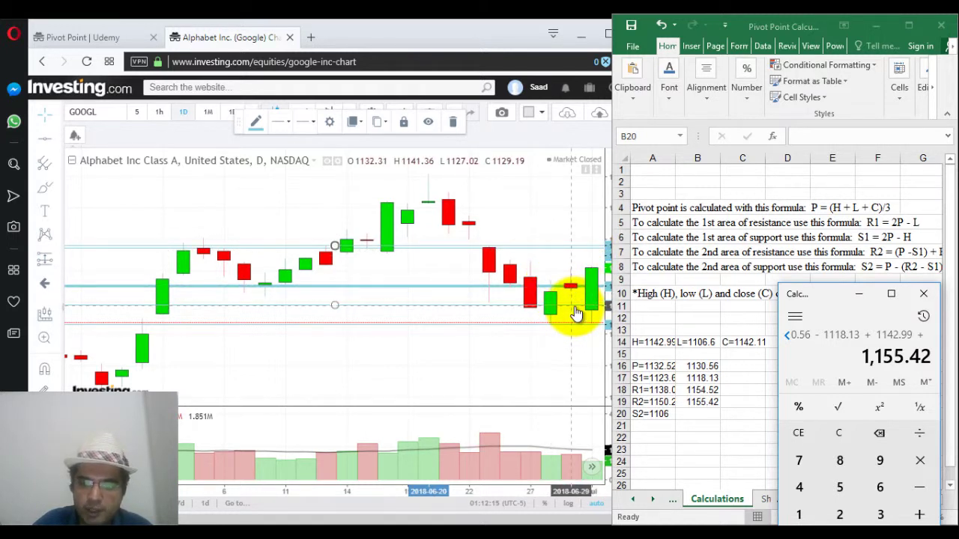
{"action": "key", "text": "Escape"}
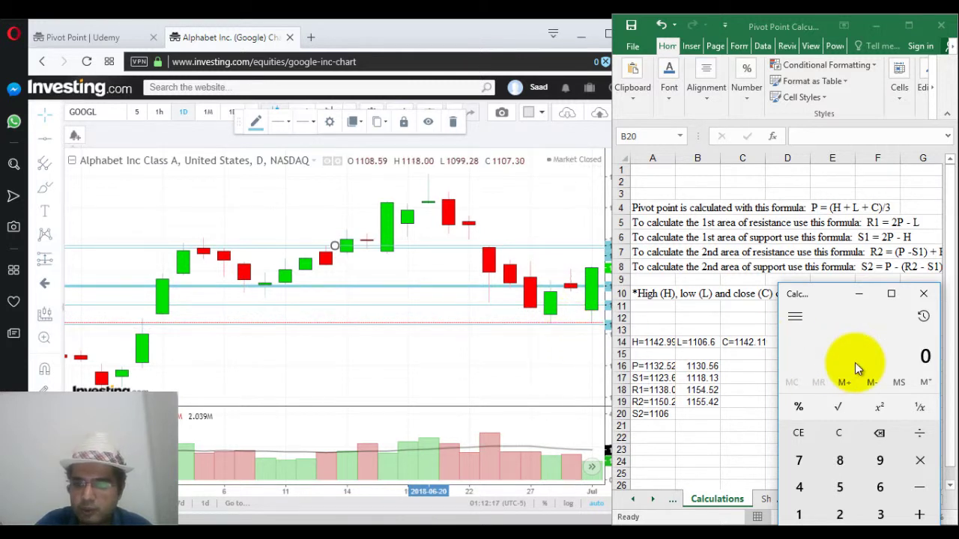
Step: Calculate the new second support (S2) in the Calculator: subtract S1 1118.13 from R2 1155.42, and take the difference, 37.29, from the pivot 1130.56
{"action": "type", "text": "1130.5"}
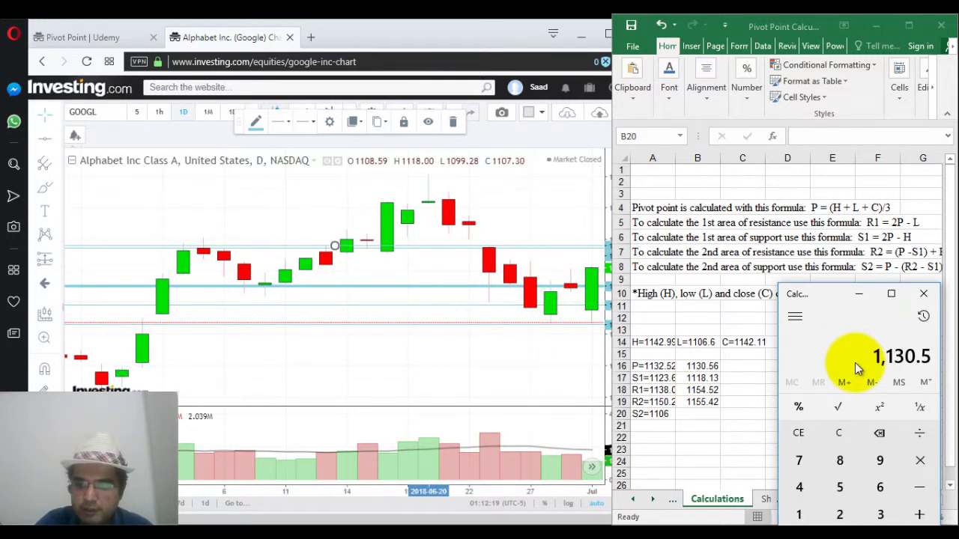
{"action": "key", "text": "Escape"}
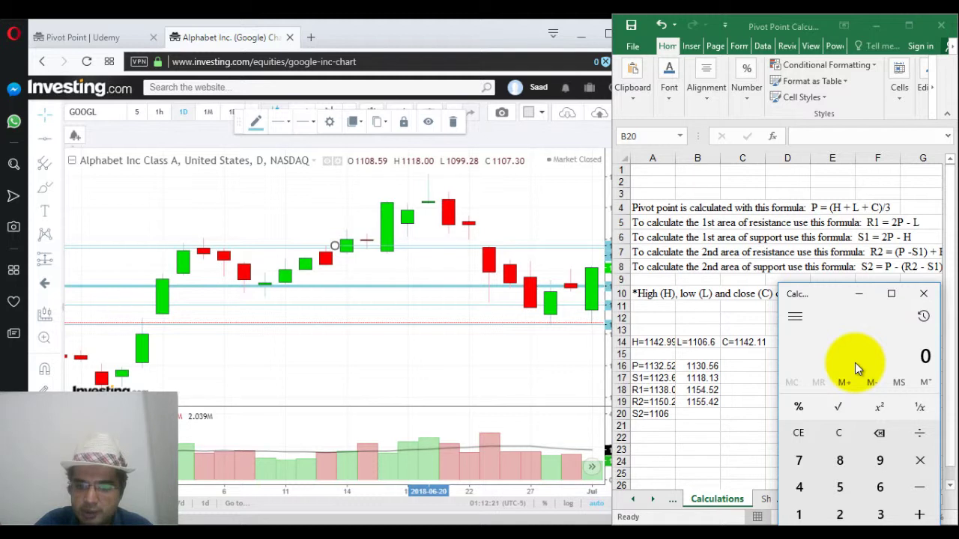
{"action": "type", "text": "1155.4"}
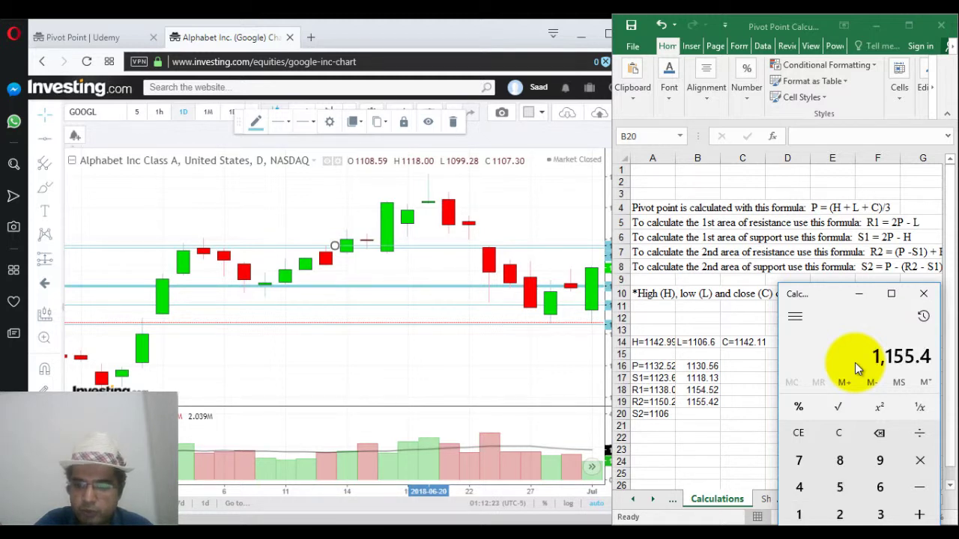
{"action": "type", "text": "2"}
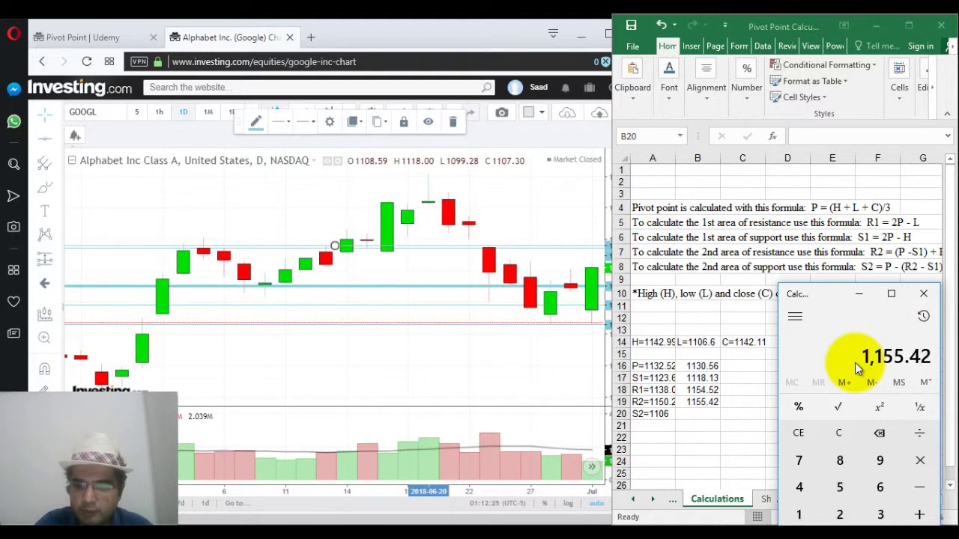
{"action": "key", "text": "minus"}
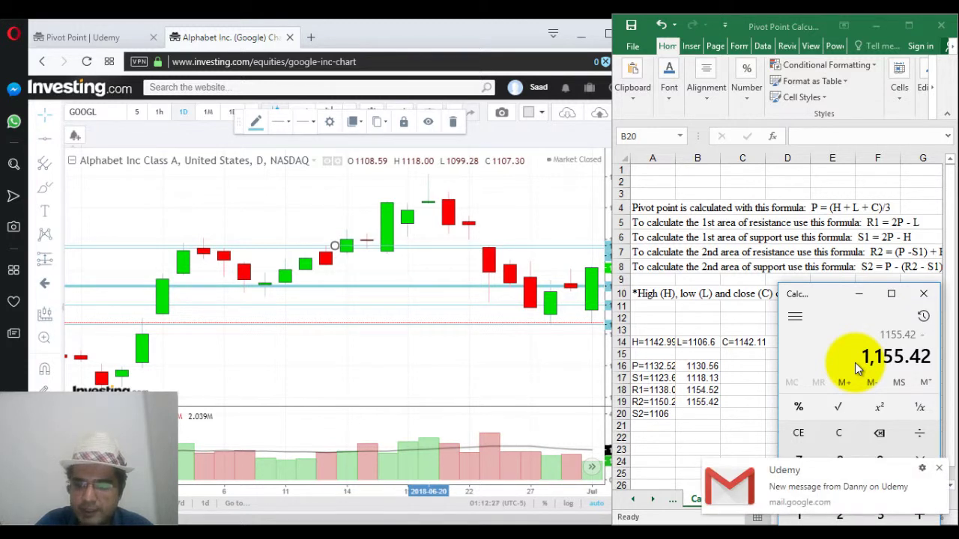
{"action": "left_click", "coordinate": [939, 468]}
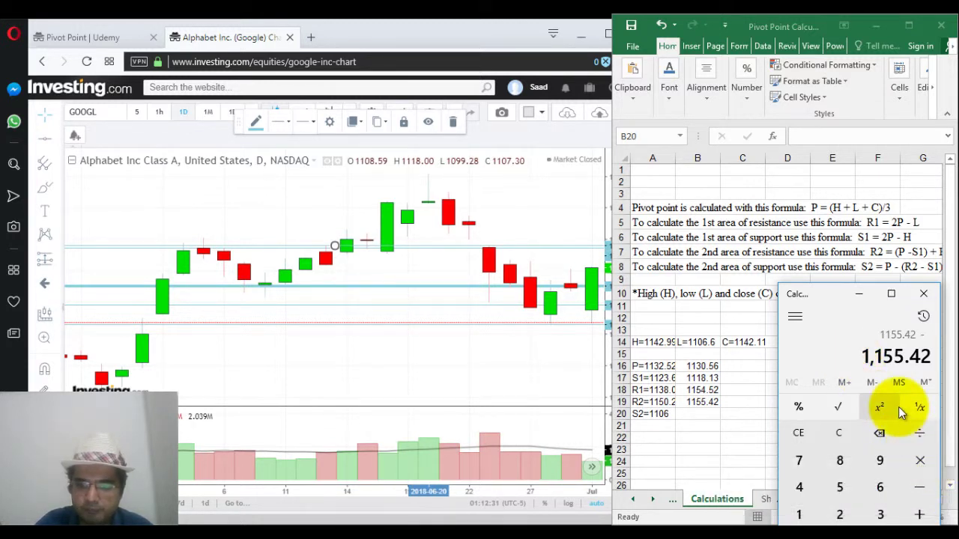
{"action": "type", "text": "1118.13"}
{"action": "key", "text": "Return"}
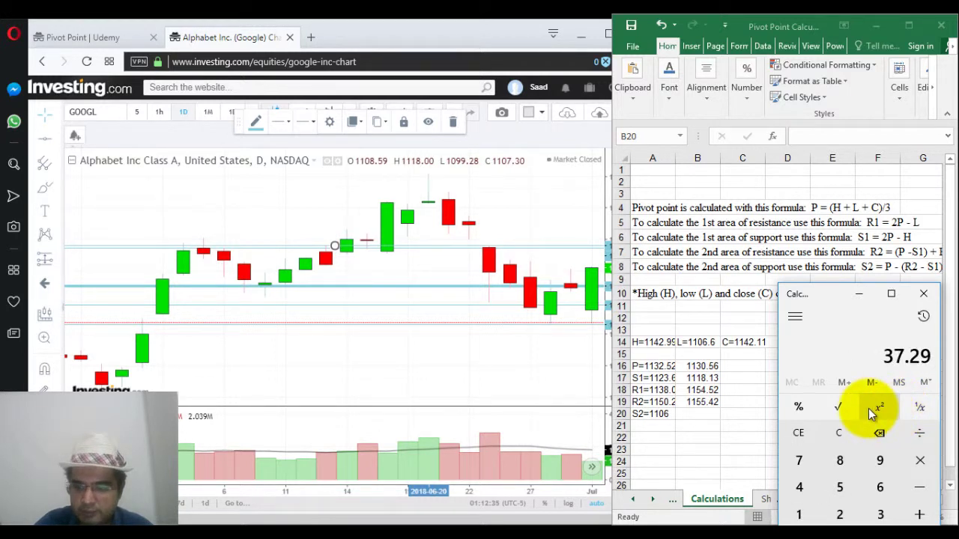
{"action": "type", "text": "1"}
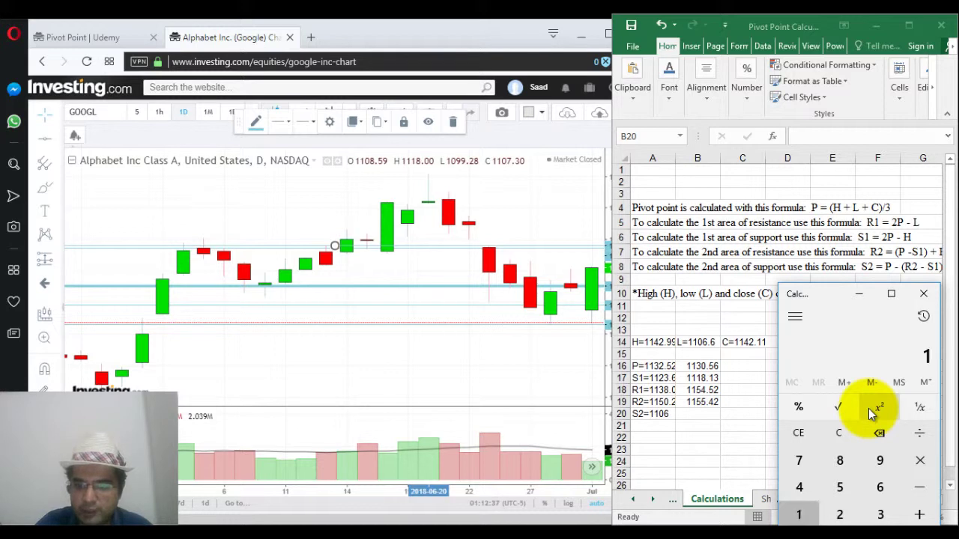
{"action": "type", "text": "130.56 - 37.29"}
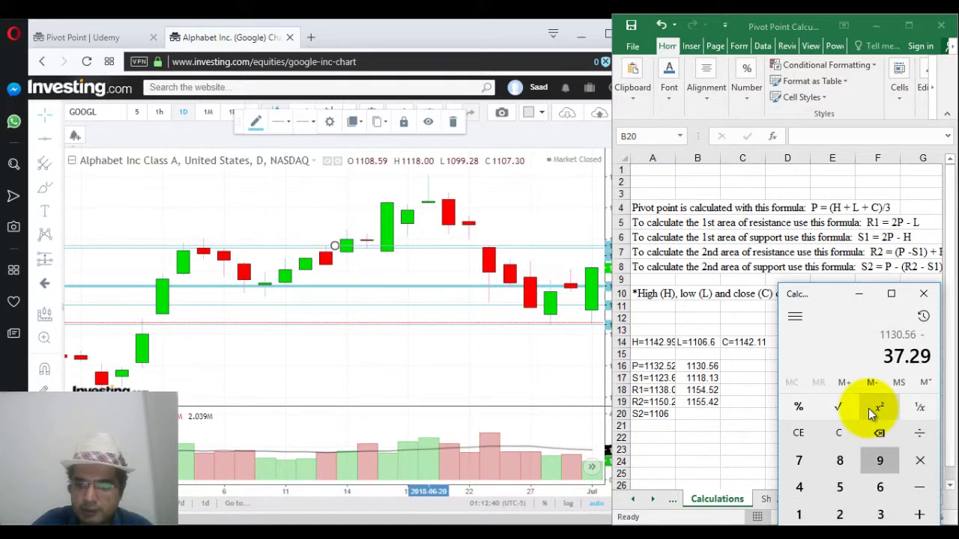
Step: Record the new second support, 1093.27, in cell B20 of the Excel sheet
{"action": "left_click", "coordinate": [706, 416]}
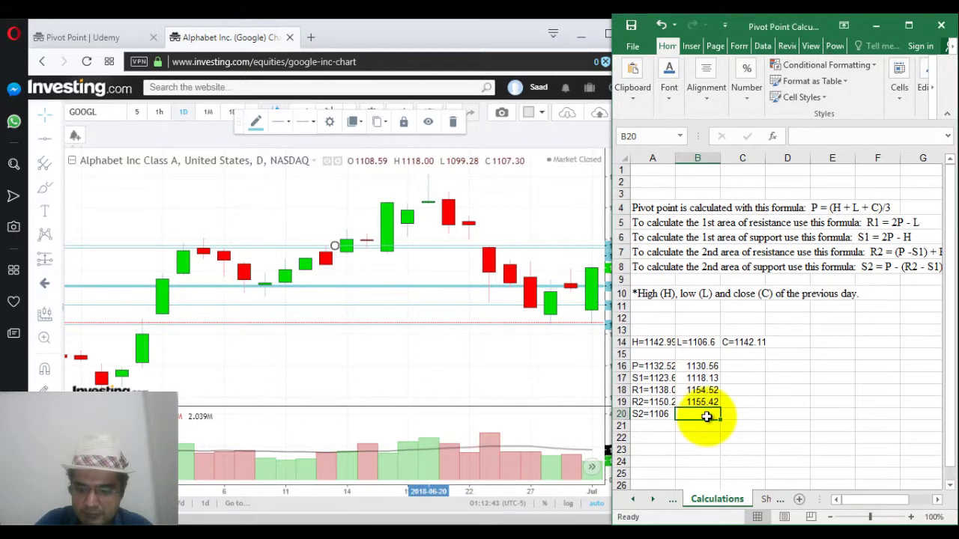
{"action": "type", "text": "1093.27"}
{"action": "key", "text": "Return"}
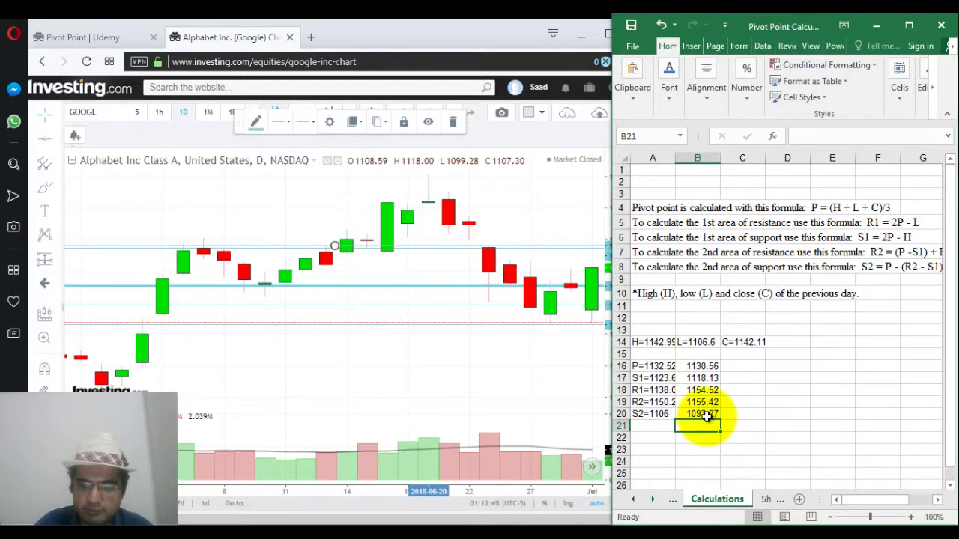
Step: Lower the second support line on the browser's daily chart to about 1093.73
{"action": "left_click", "coordinate": [489, 333]}
{"action": "left_click_drag", "start_coordinate": [489, 333], "coordinate": [490, 346]}
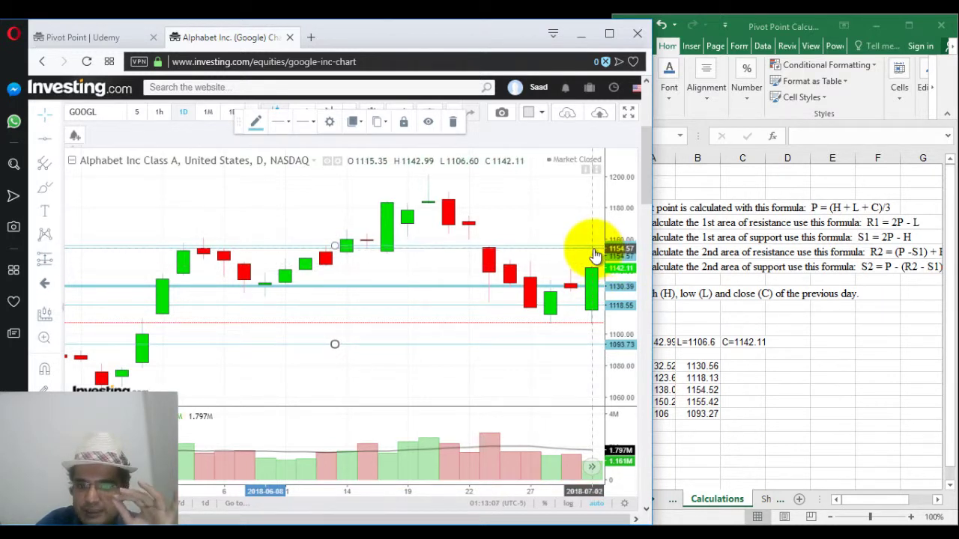
{"action": "left_click_drag", "start_coordinate": [595, 257], "coordinate": [581, 294]}
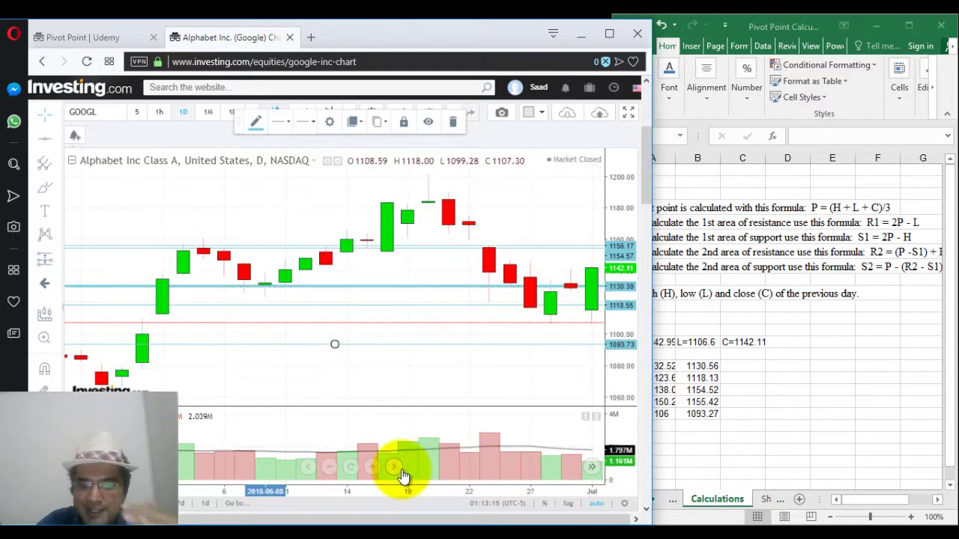
Step: Advance the chart by one daily candle and review the recorded pivot point and first support in Excel cells B16 and B17
{"action": "left_click", "coordinate": [397, 468]}
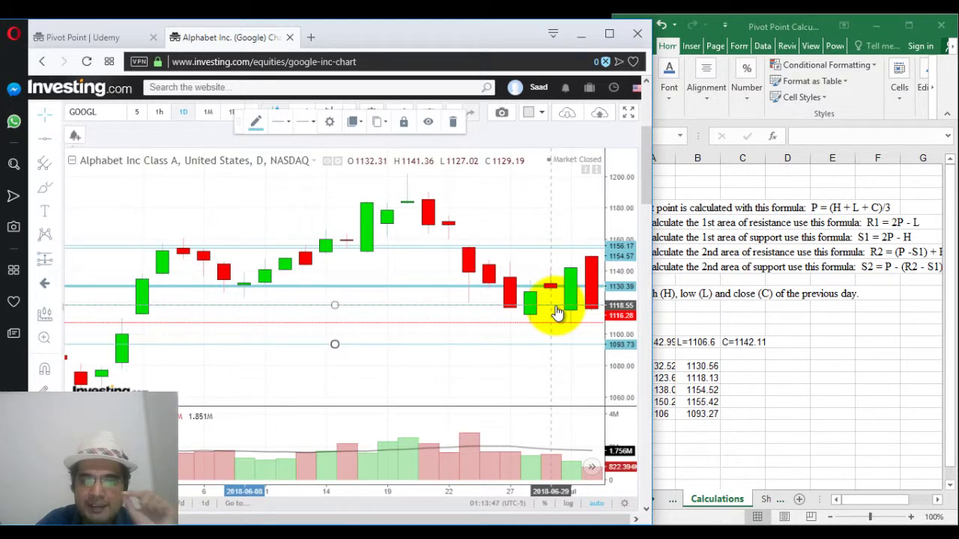
{"action": "left_click", "coordinate": [709, 386]}
{"action": "left_click", "coordinate": [703, 367]}
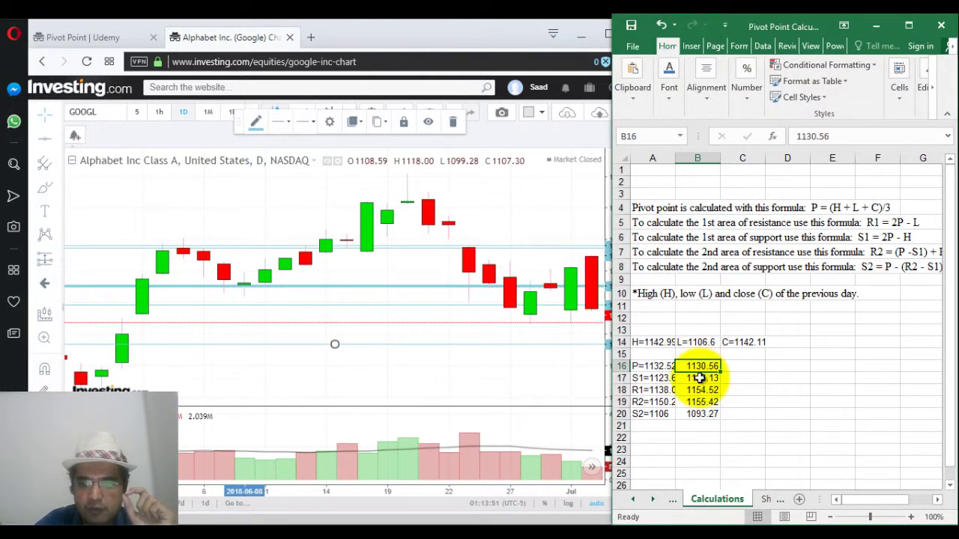
{"action": "left_click", "coordinate": [696, 380]}
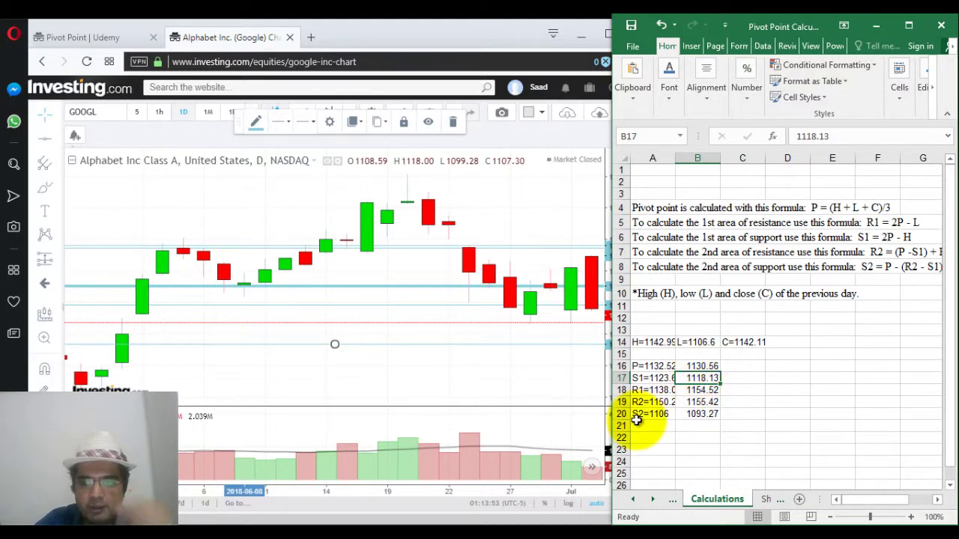